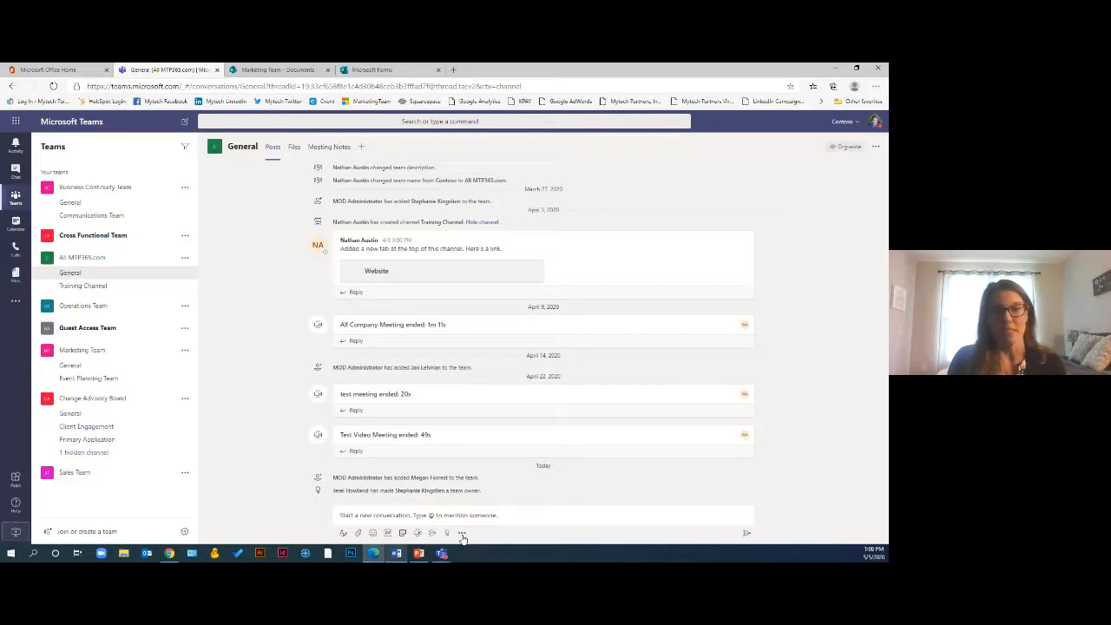
# Start a new Forms poll from the General channel's compose bar and paste the question 'Vote for your choice of theme for our Annual Company Picnic!'
pyautogui.click(462, 533)
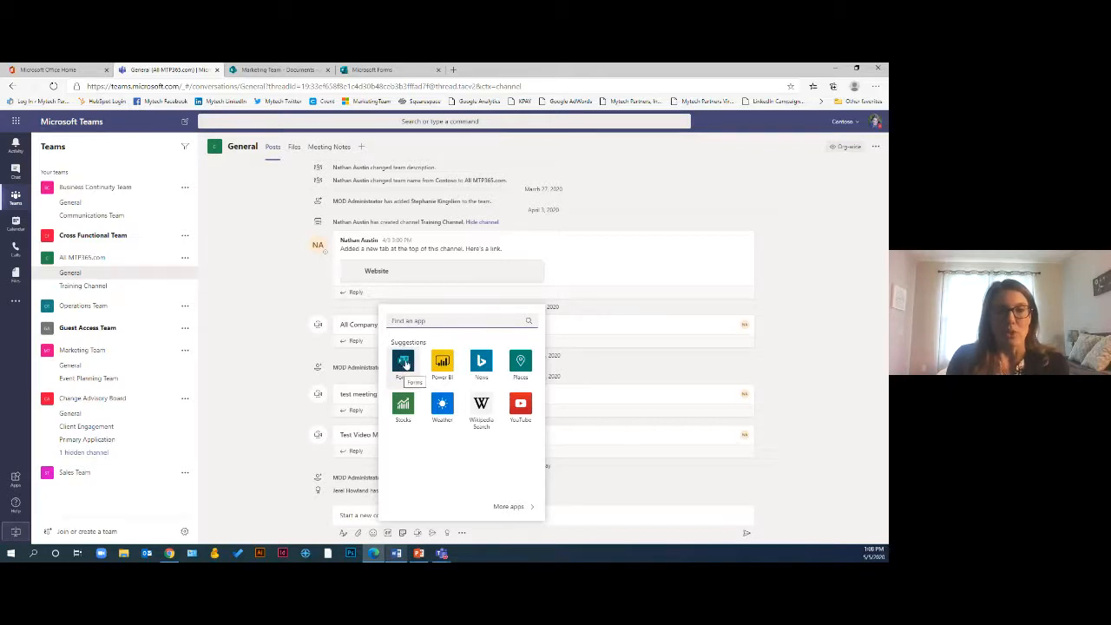
pyautogui.click(404, 361)
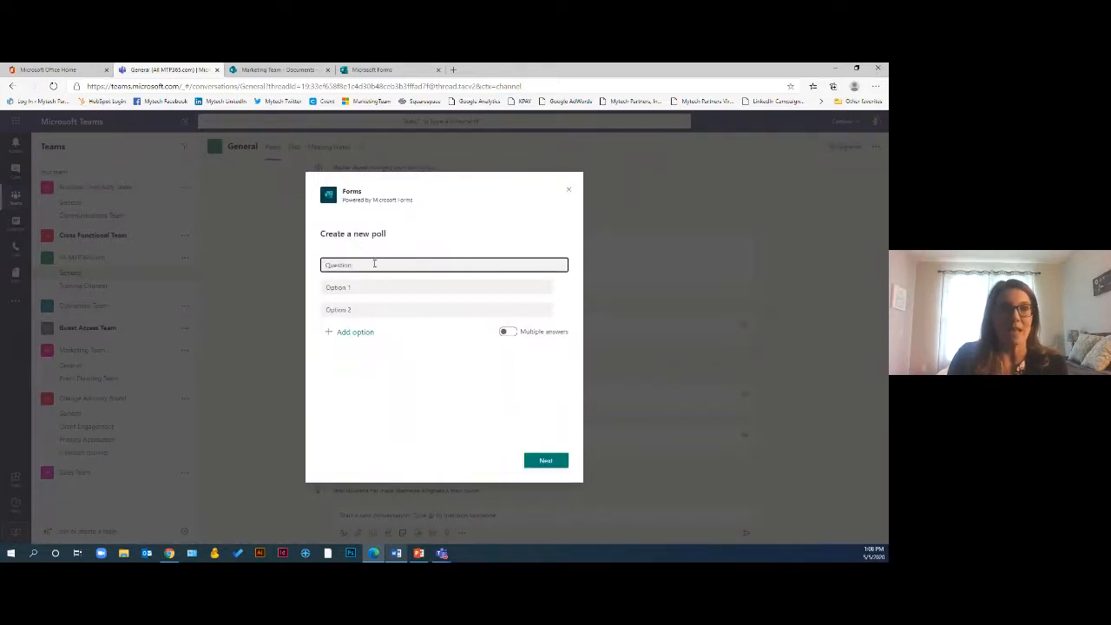
pyautogui.hotkey('alt', 'Tab')
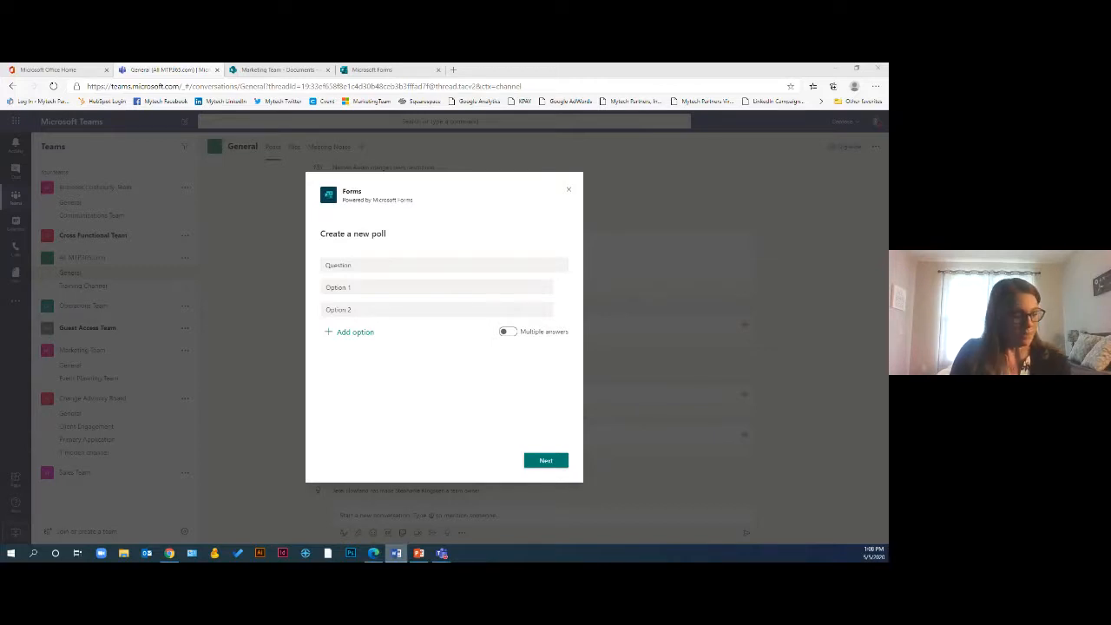
pyautogui.click(402, 265)
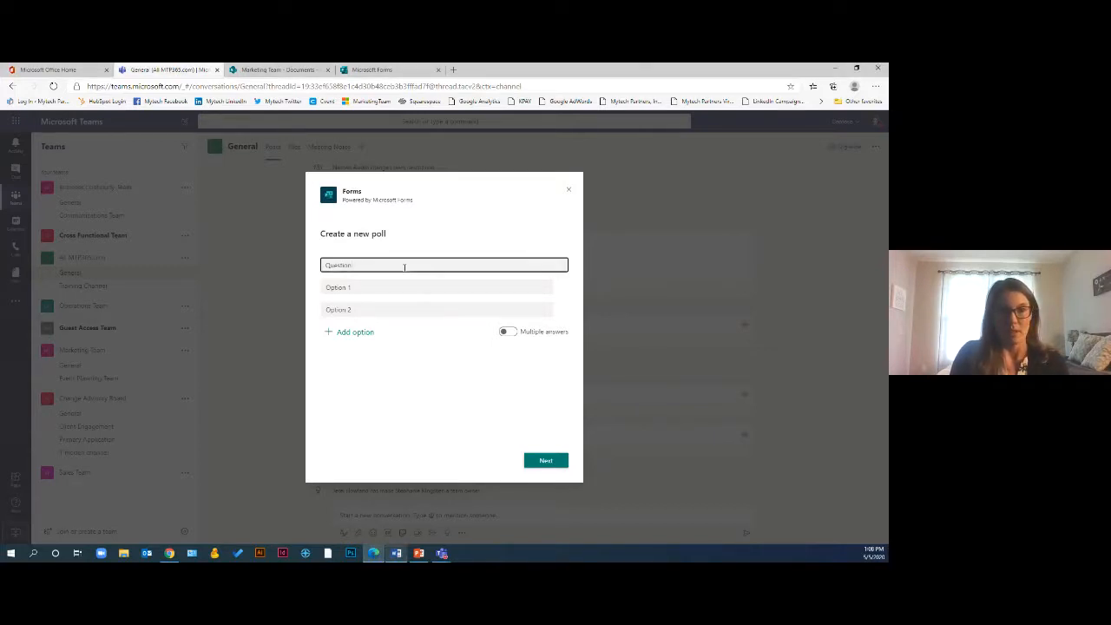
pyautogui.write('Questionvote for your choice of theme for our Annual Company Picnic')
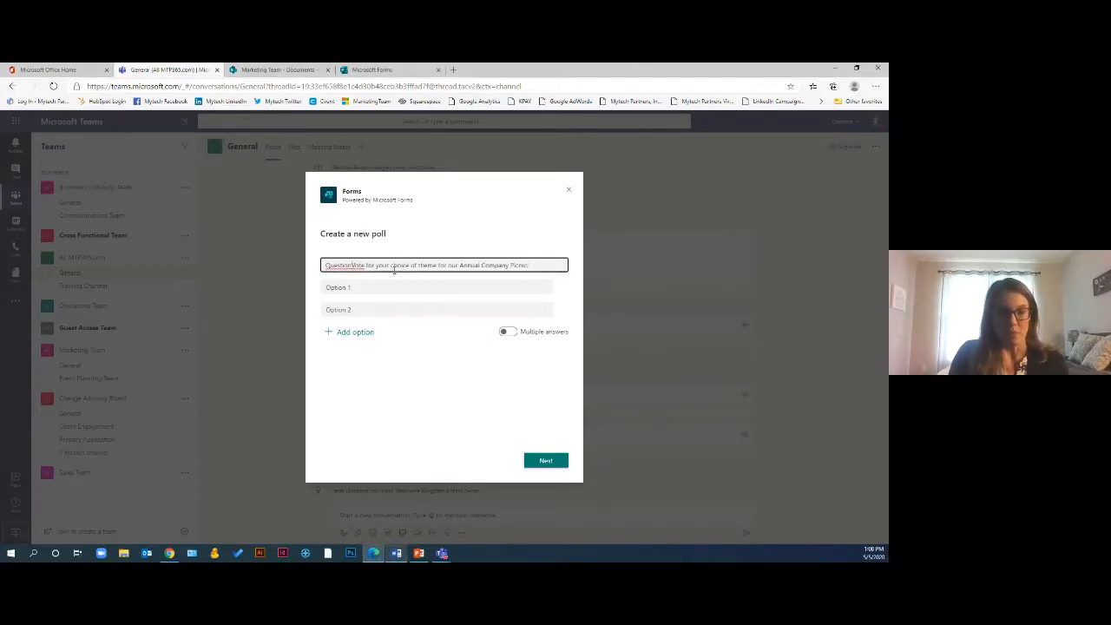
pyautogui.press('BackSpace')
pyautogui.press('BackSpace')
pyautogui.press('BackSpace')
pyautogui.press('BackSpace')
pyautogui.press('BackSpace')
pyautogui.press('BackSpace')
pyautogui.press('BackSpace')
pyautogui.press('BackSpace')
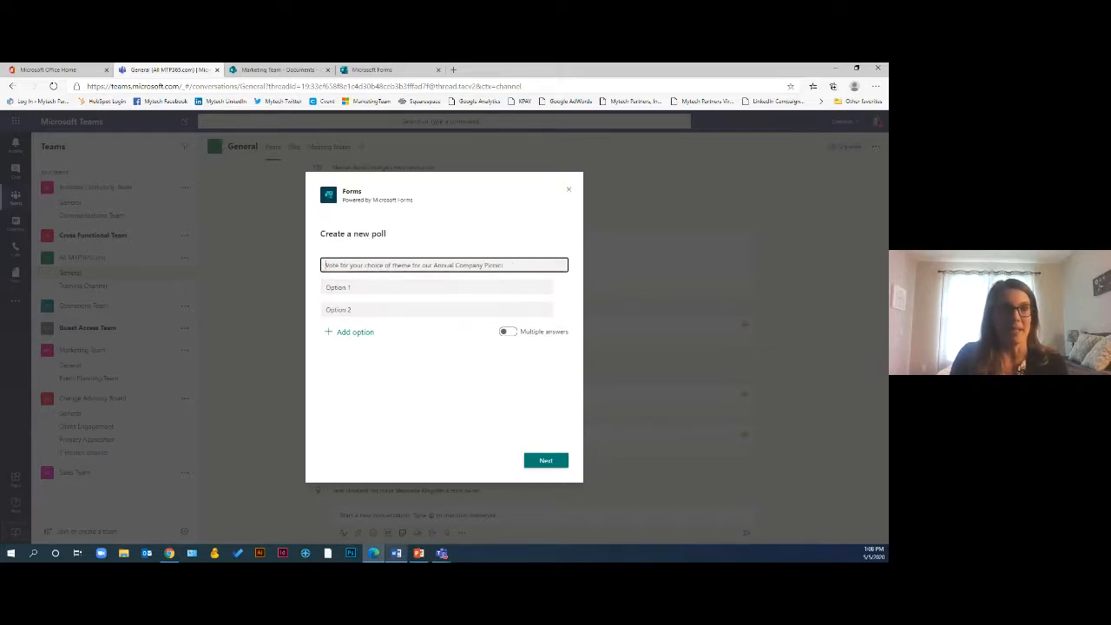
# Paste 'Pirate Picnic – Argggg!' and 'Under the Sea Social– It's getting fishy!' as the first two poll options
pyautogui.hotkey('alt', 'Tab')
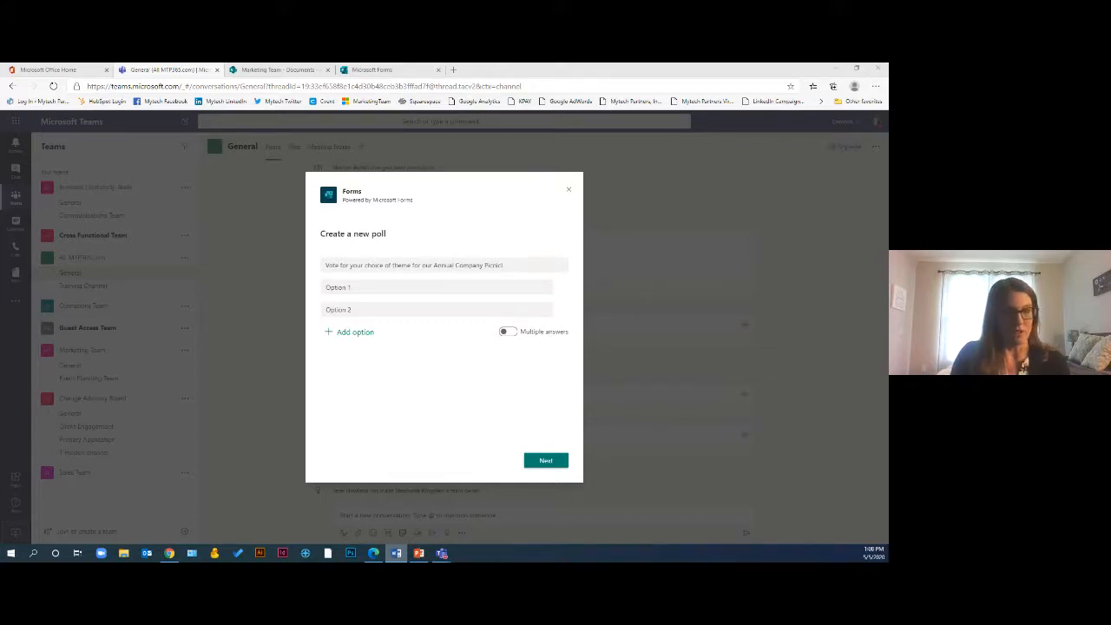
pyautogui.click(374, 287)
pyautogui.write('Pirate Picnic – Arggg!')
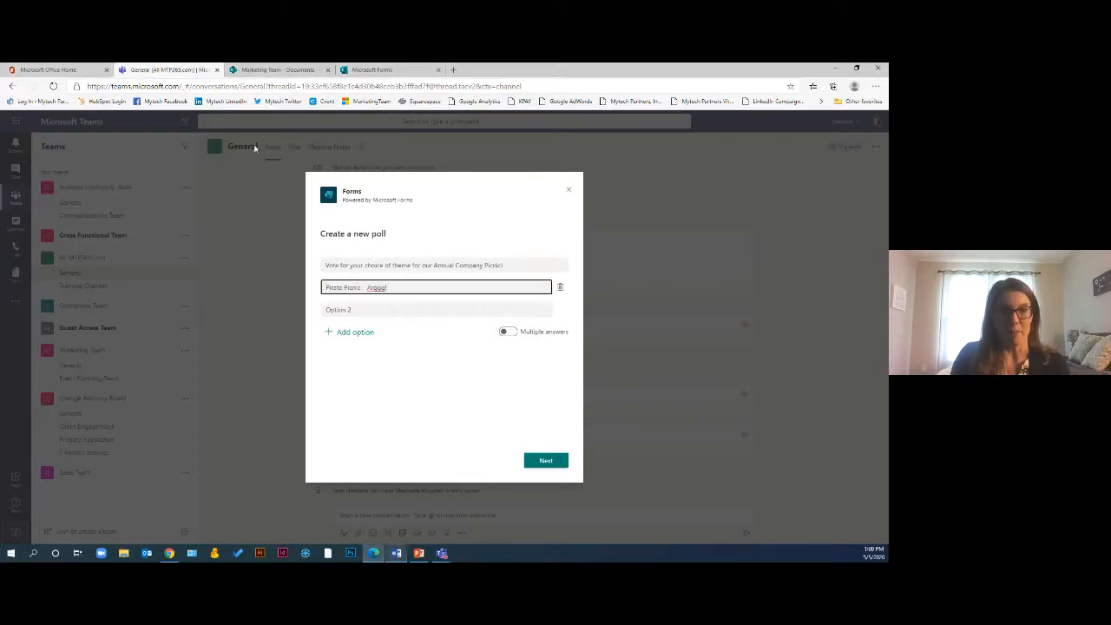
pyautogui.hotkey('alt', 'Tab')
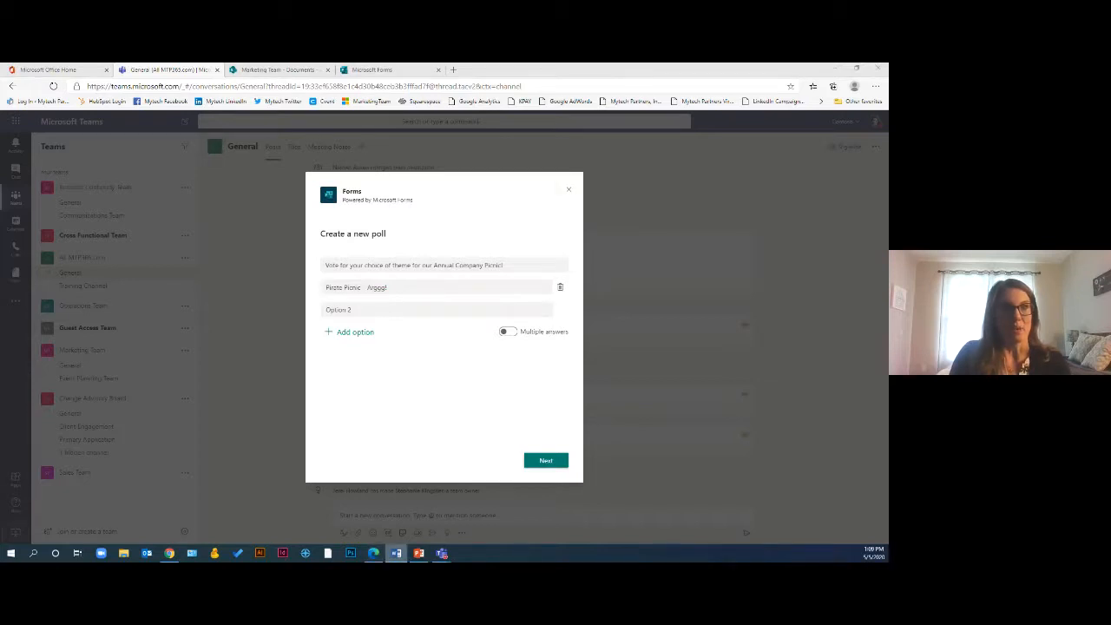
pyautogui.click(362, 309)
pyautogui.write("Under the Sea Social– It's getting fishy!")
# Add a third option and paste 'Star Wars Galactic Get Together – The force is strong with you!'
pyautogui.click(334, 332)
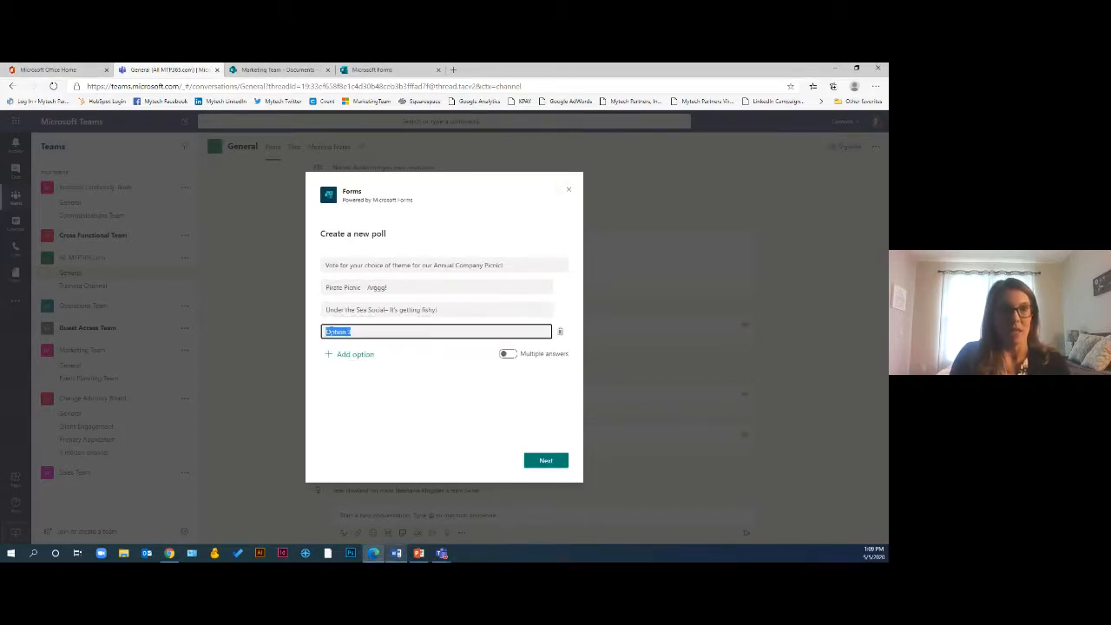
pyautogui.hotkey('alt', 'Tab')
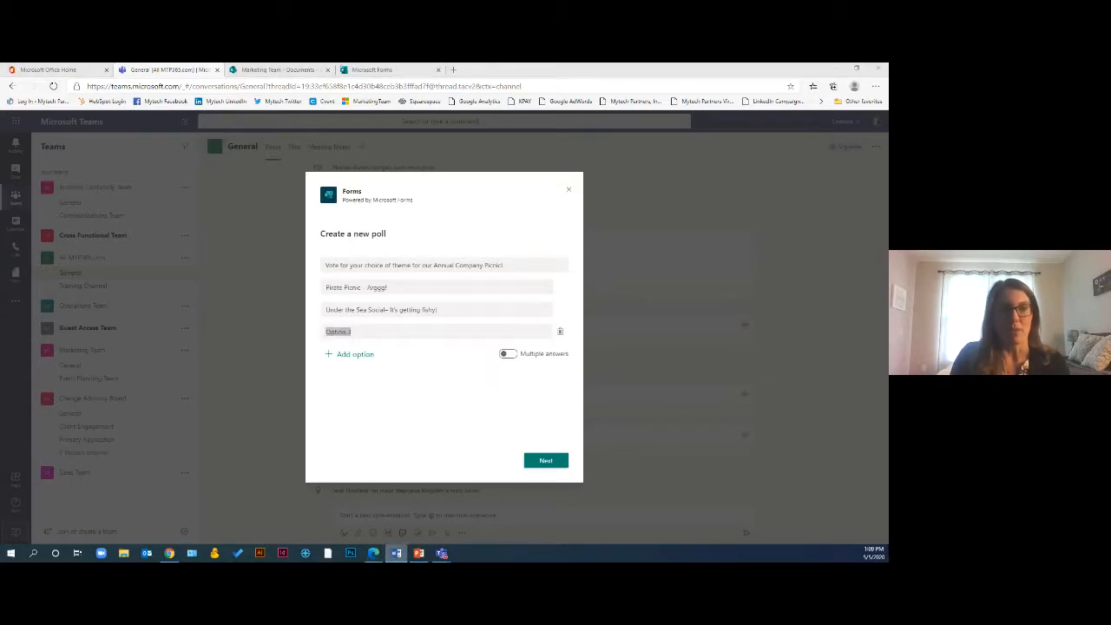
pyautogui.hotkey('alt', 'Tab')
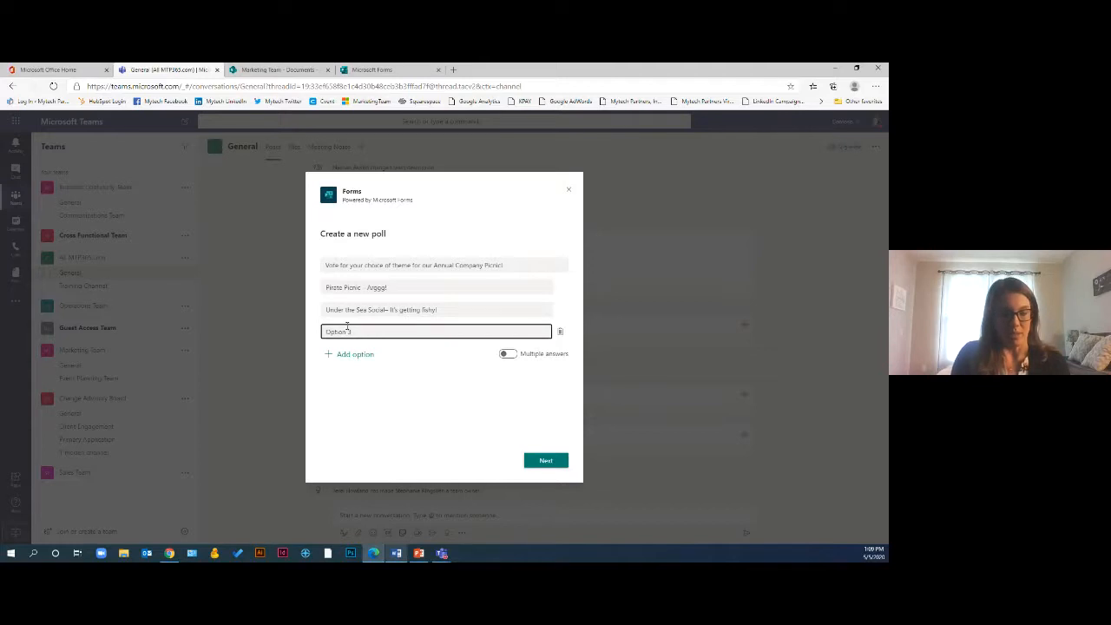
pyautogui.write('Star Wars Galactic Get together – The force is strong with you!')
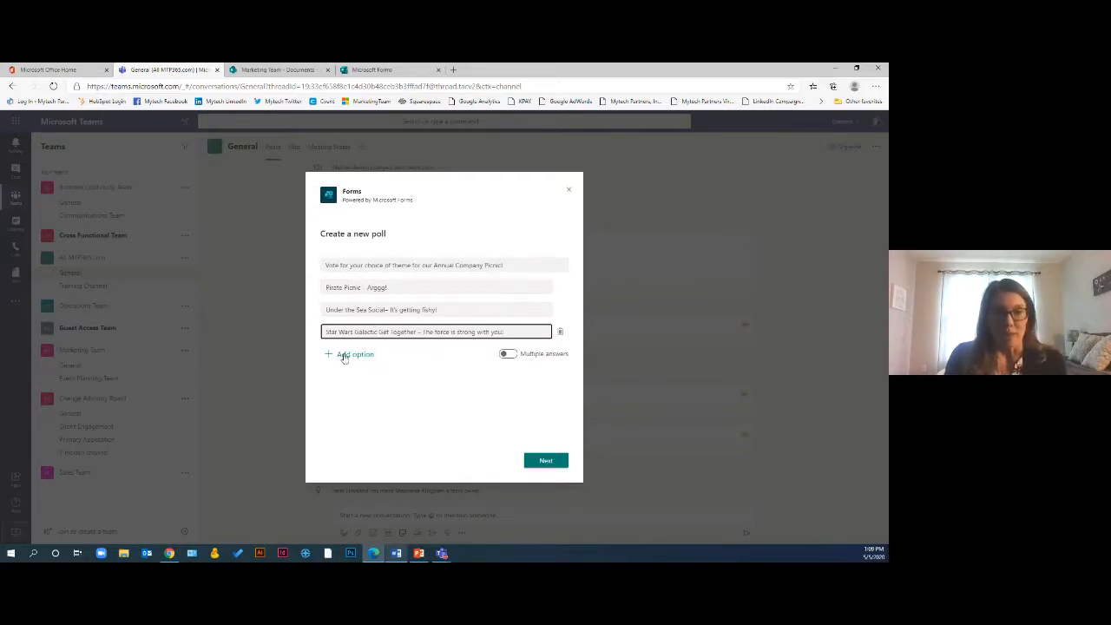
pyautogui.click(509, 352)
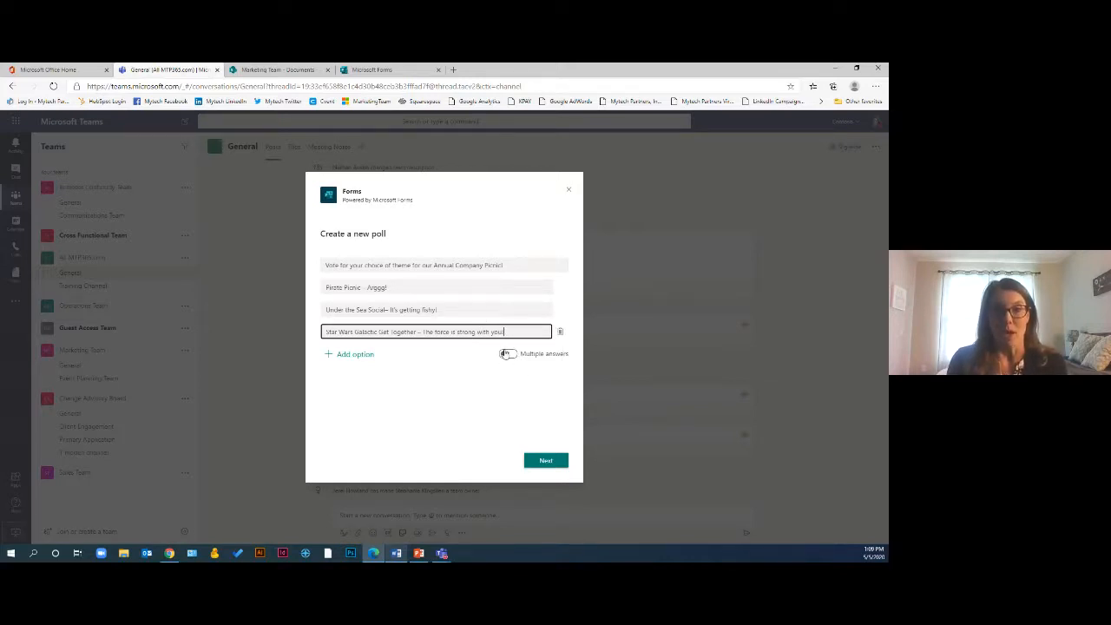
pyautogui.click(506, 353)
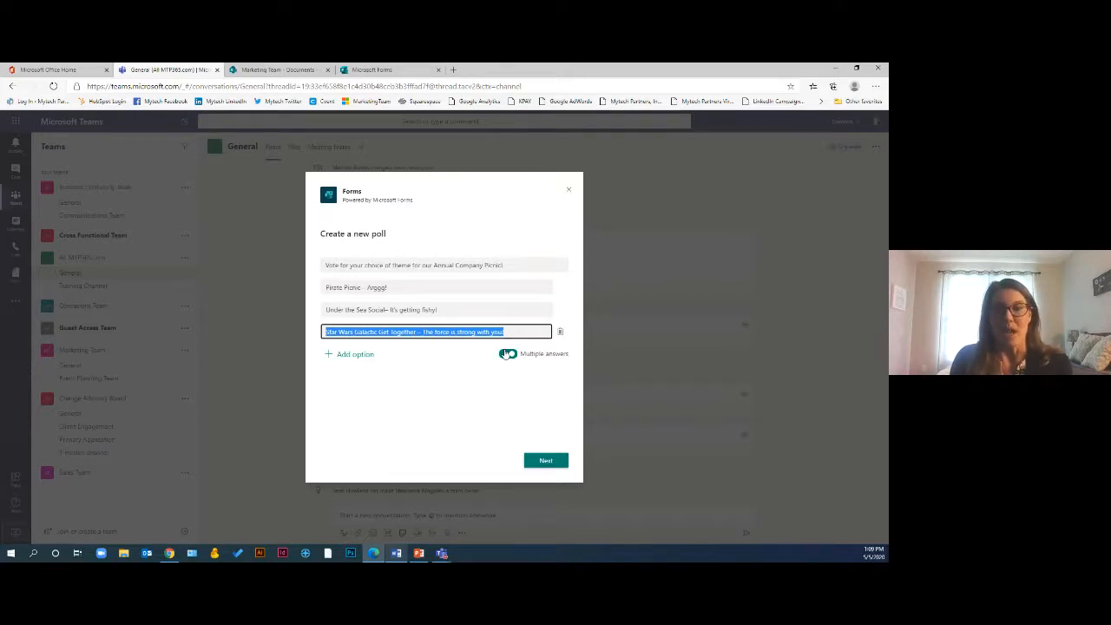
pyautogui.click(507, 353)
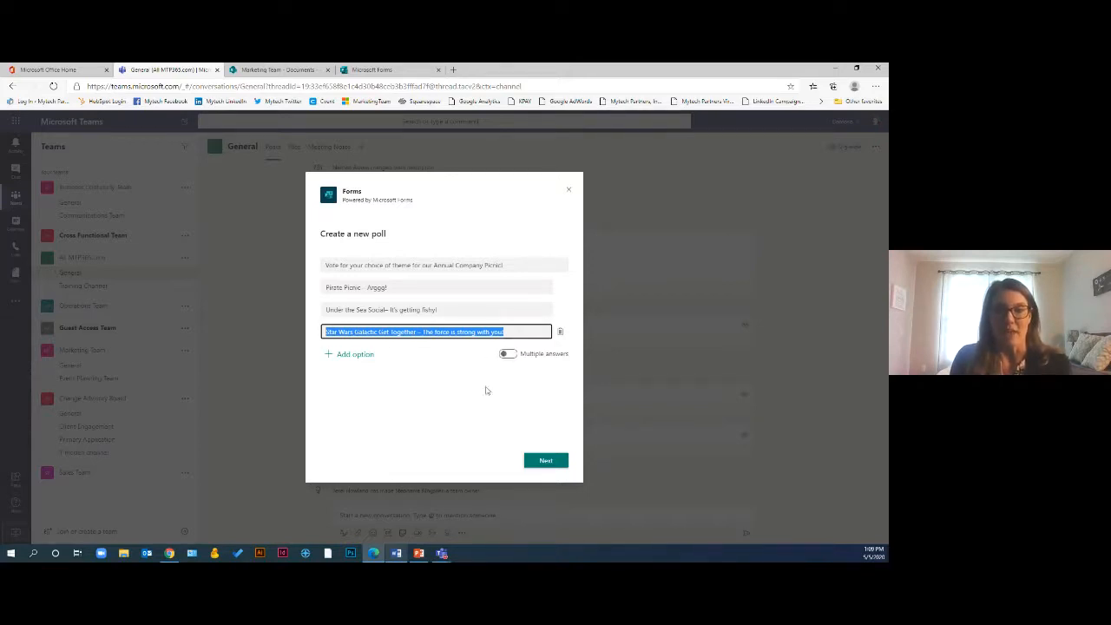
# Preview the poll card and send it to the channel
pyautogui.click(545, 460)
pyautogui.click(545, 459)
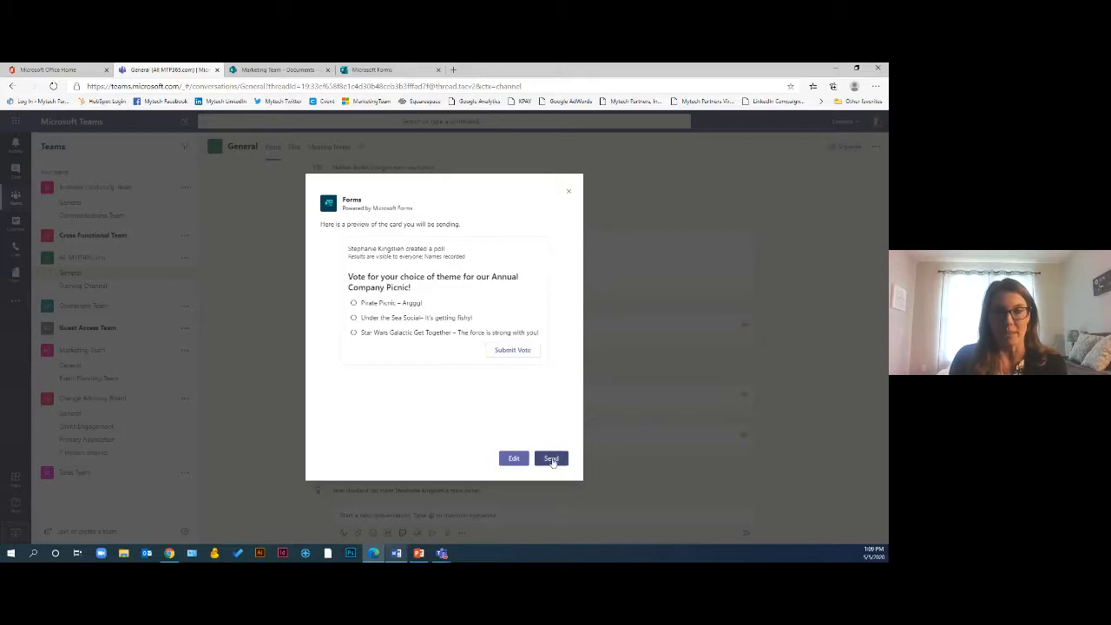
pyautogui.click(552, 460)
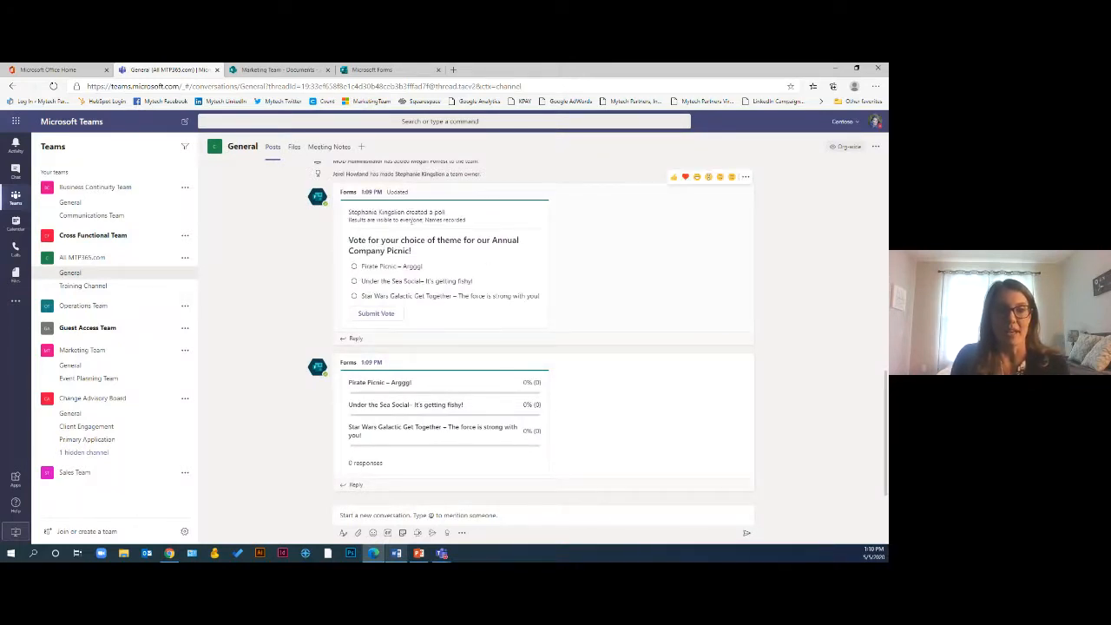
# Vote for Pirate Picnic – Argggg! in the posted poll and submit the vote
pyautogui.click(353, 282)
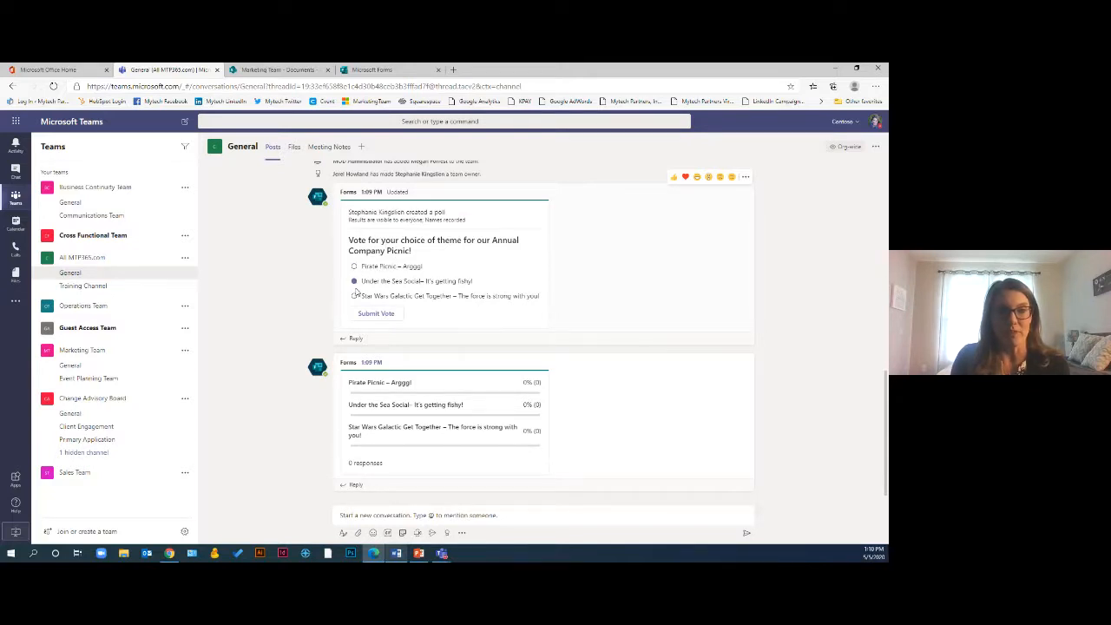
pyautogui.click(354, 296)
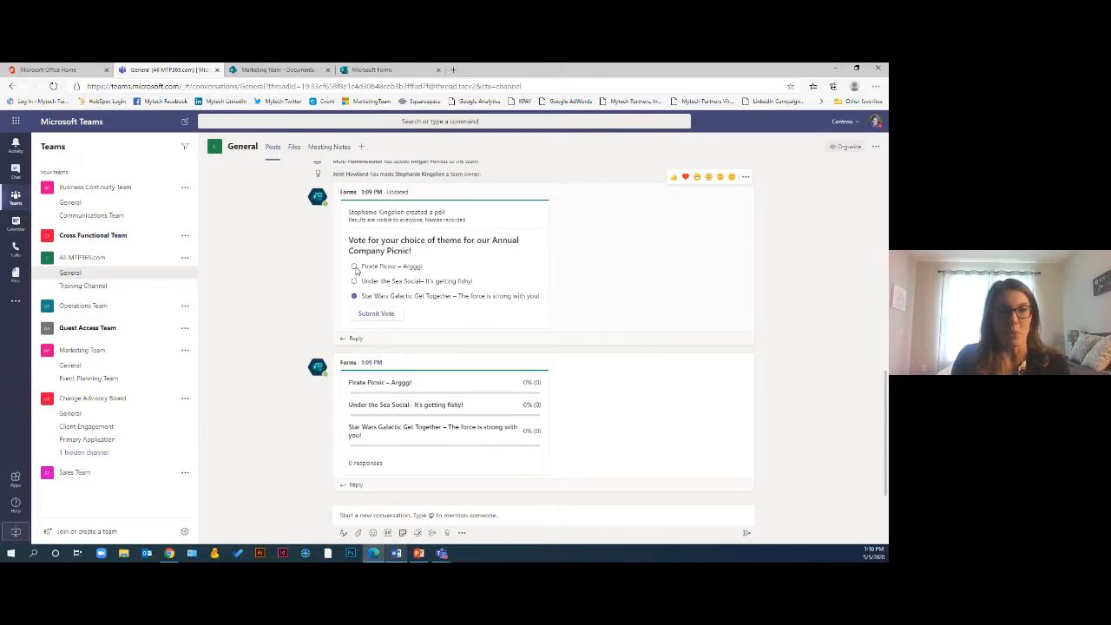
pyautogui.click(369, 315)
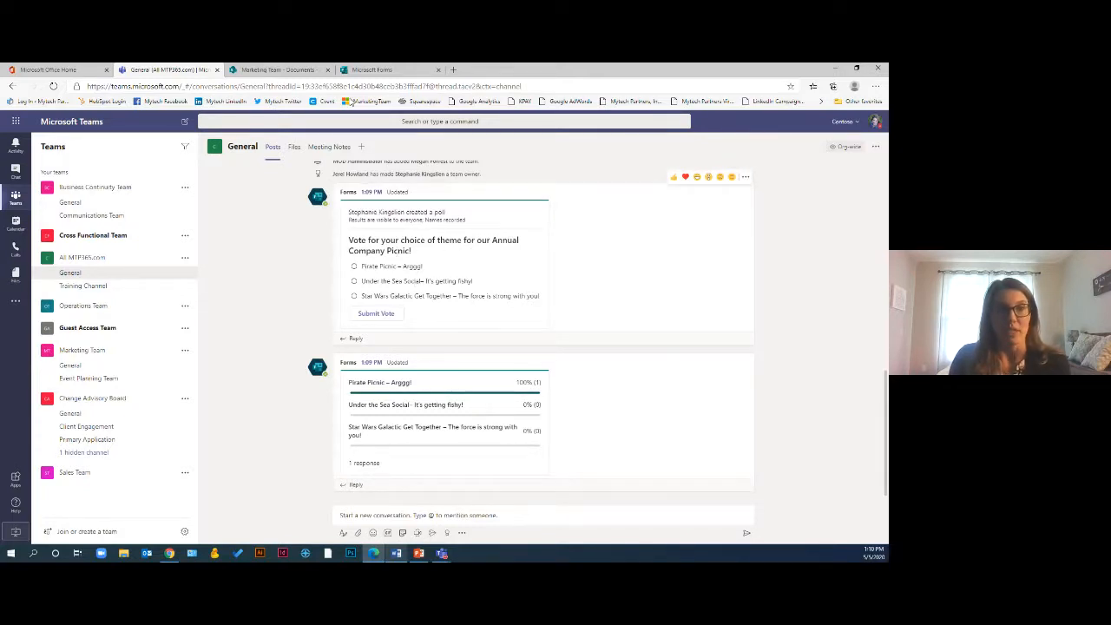
# Open Microsoft Forms through the Office 365 app launcher
pyautogui.click(348, 71)
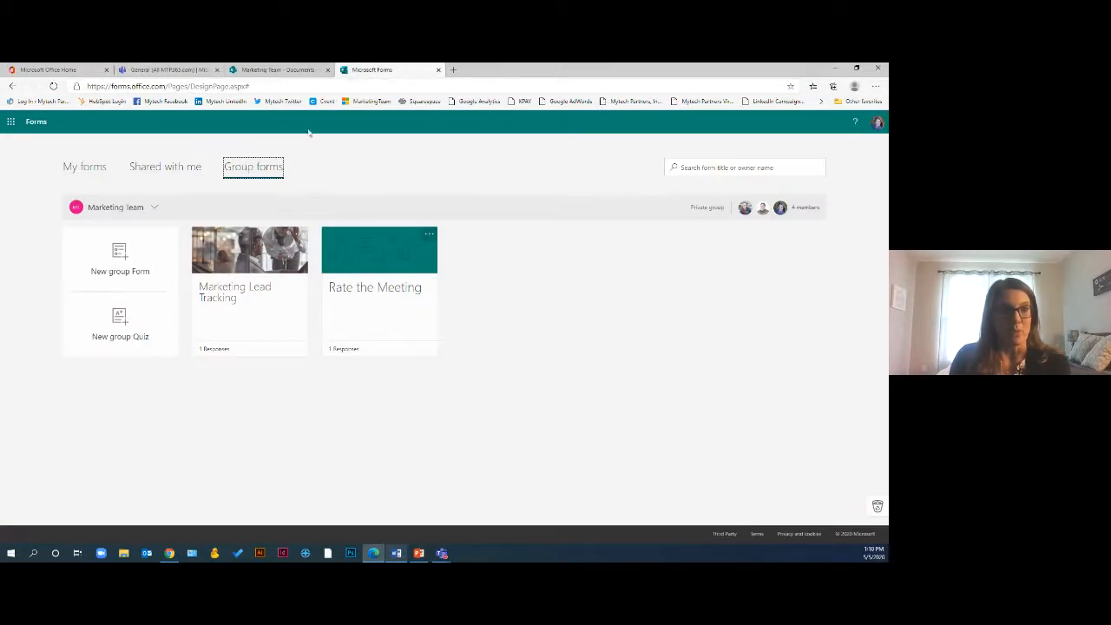
pyautogui.click(48, 69)
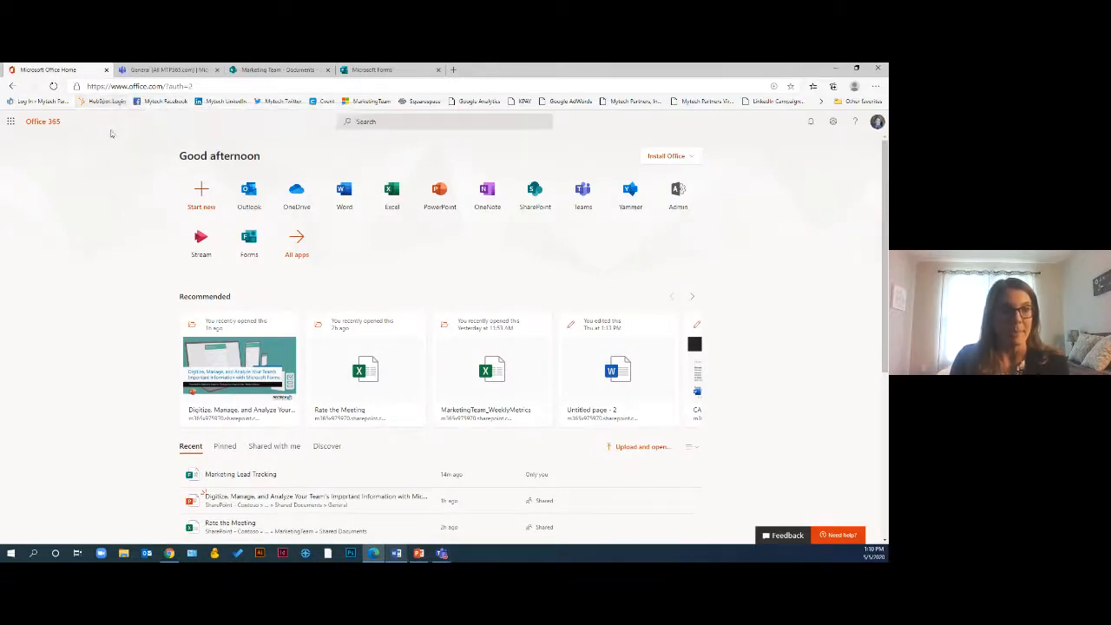
pyautogui.click(11, 122)
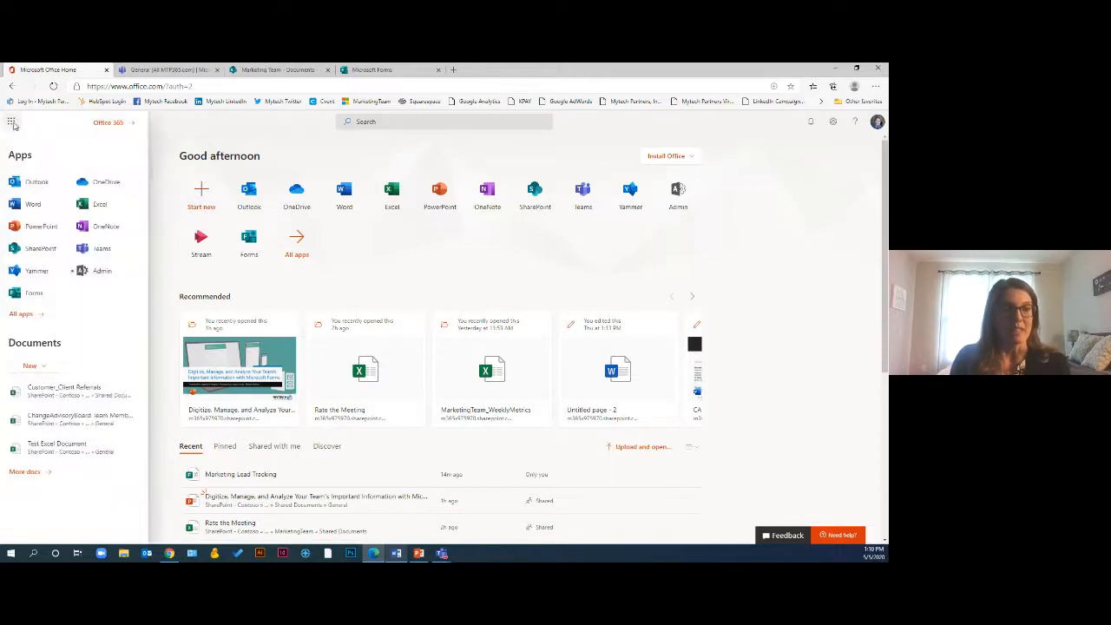
pyautogui.click(23, 295)
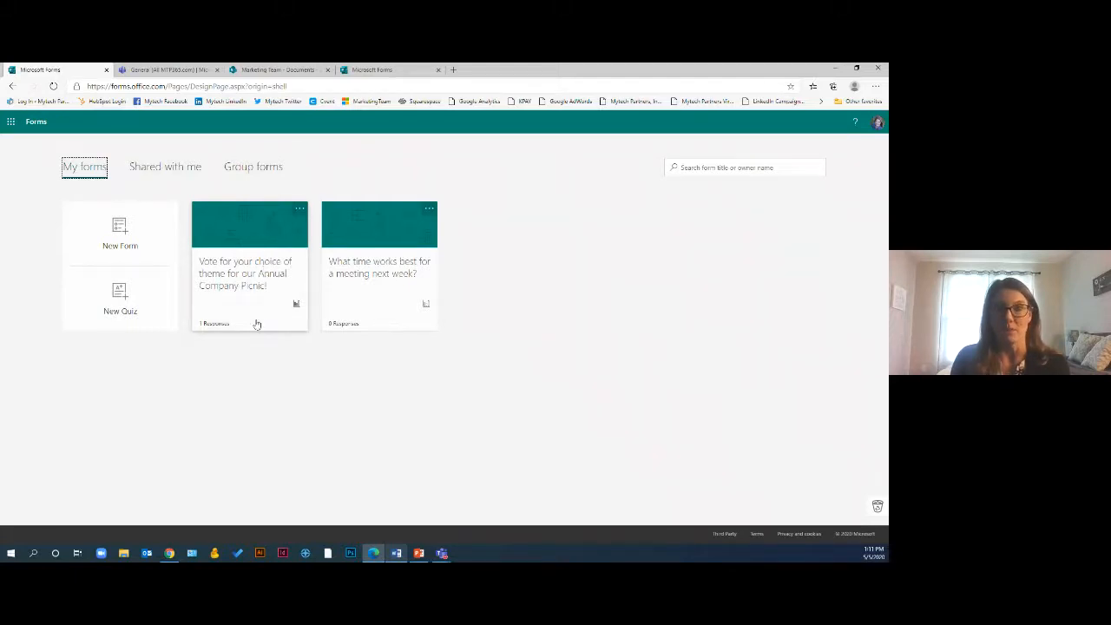
# Open the picnic theme poll form and review its responses and the individual respondent results
pyautogui.click(257, 261)
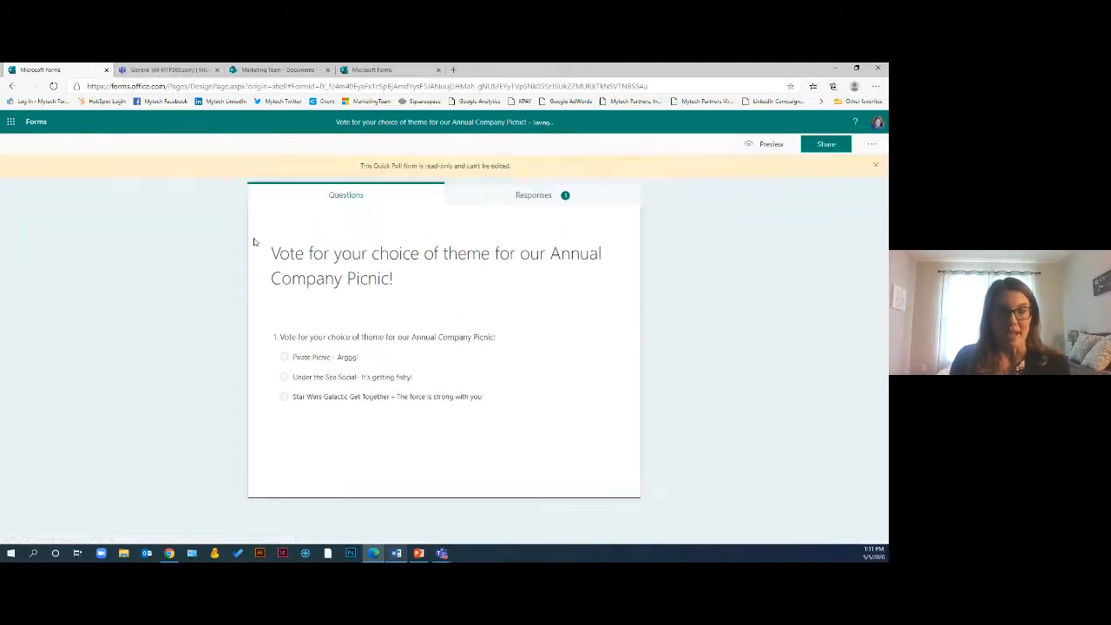
pyautogui.click(326, 367)
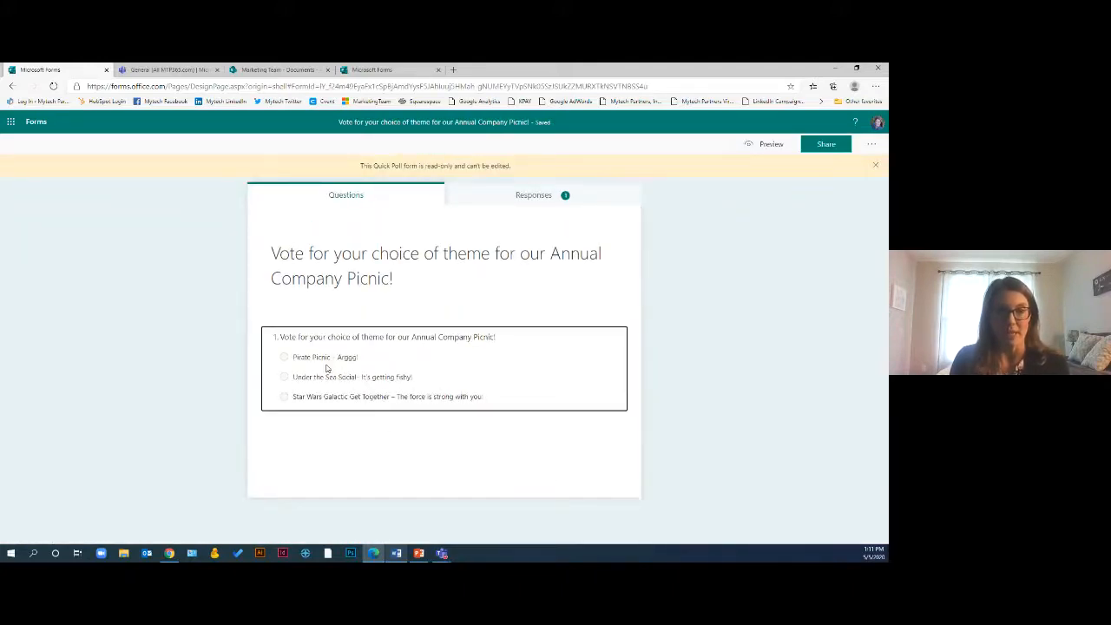
pyautogui.click(562, 197)
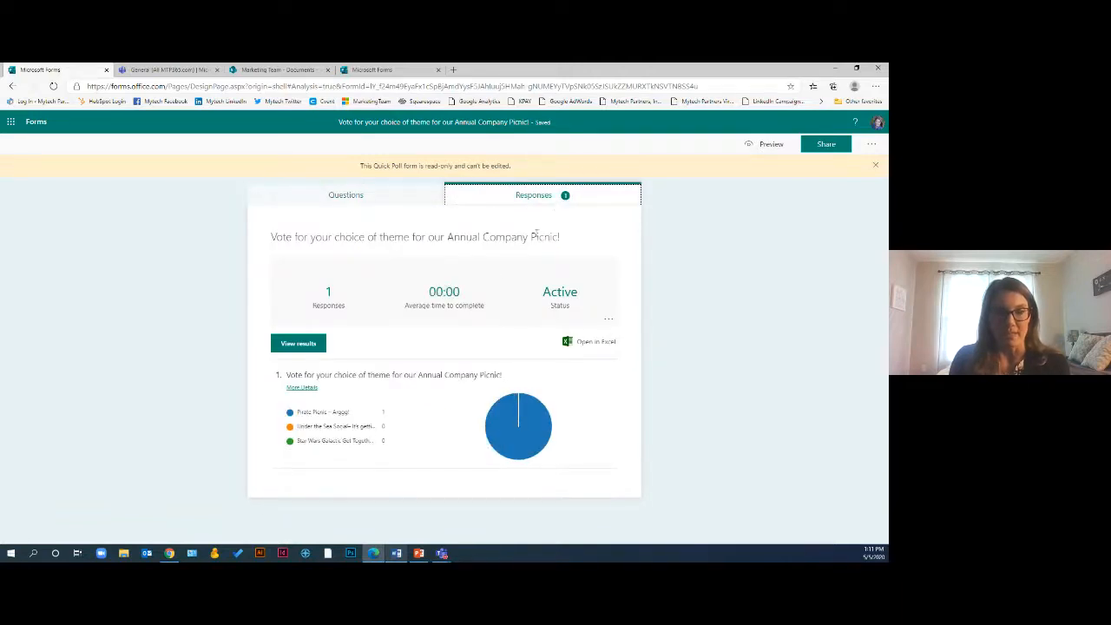
pyautogui.moveTo(541, 423)
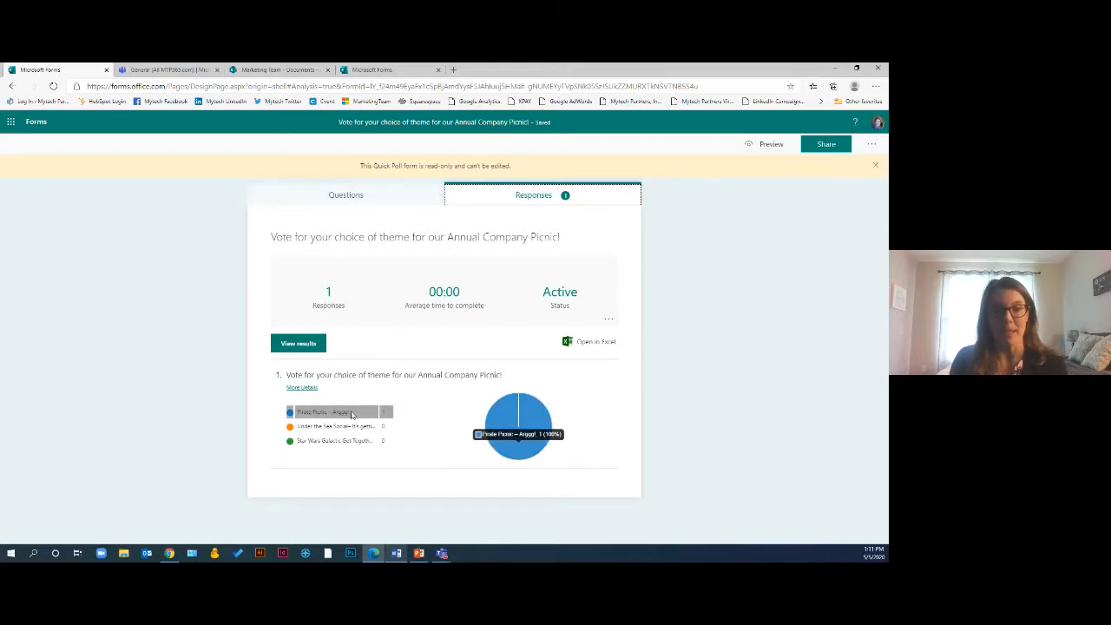
pyautogui.click(307, 348)
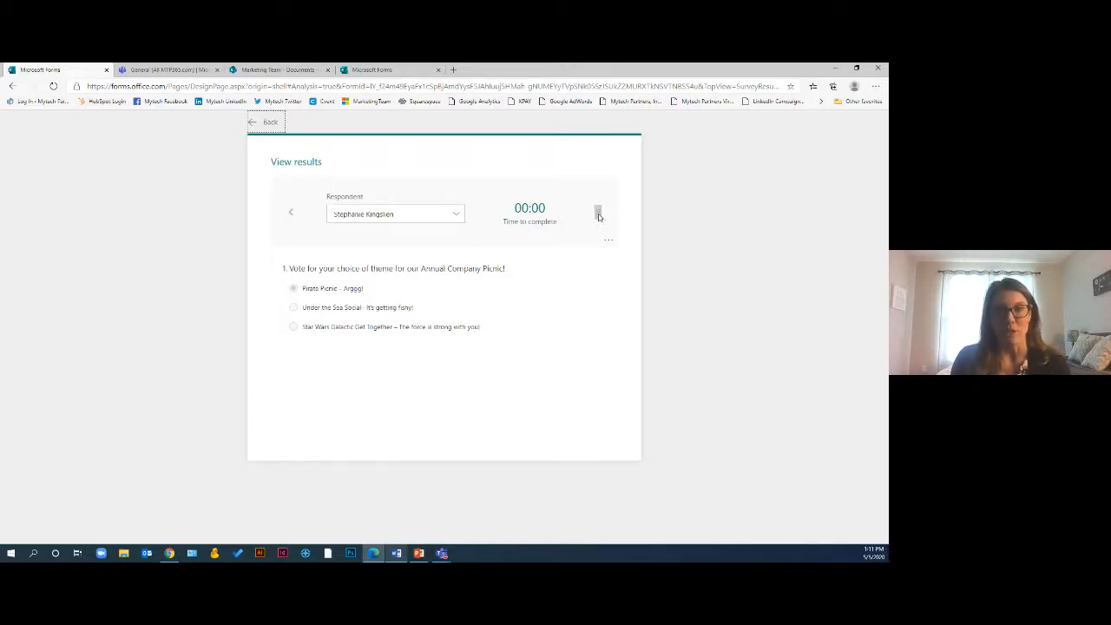
pyautogui.click(271, 125)
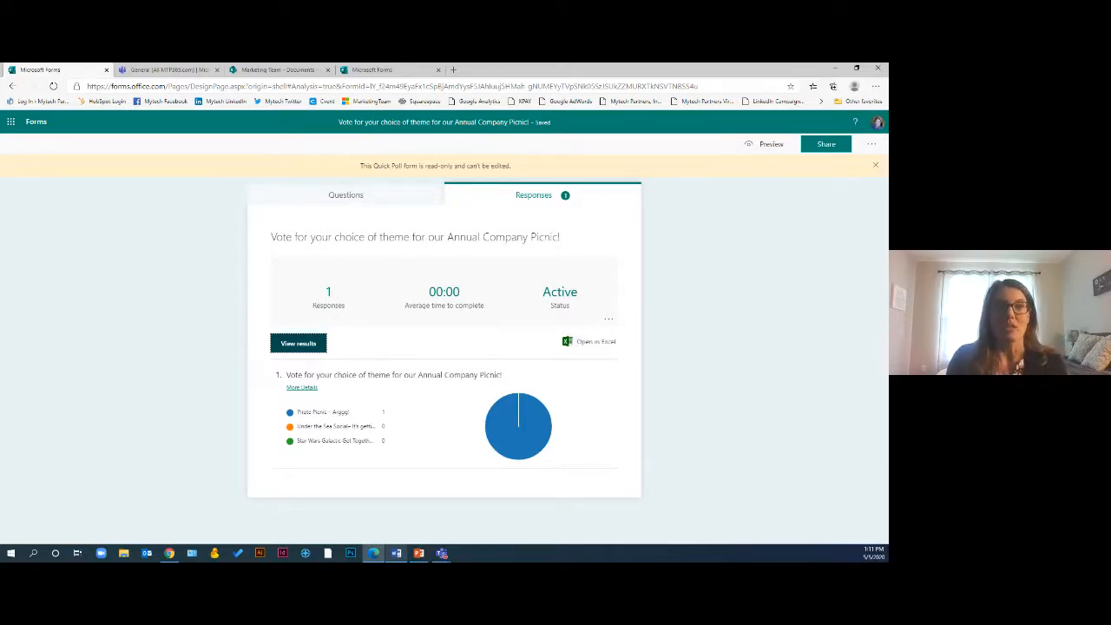
# Return to the Forms home page and start a new blank form
pyautogui.hotkey('alt', 'Tab')
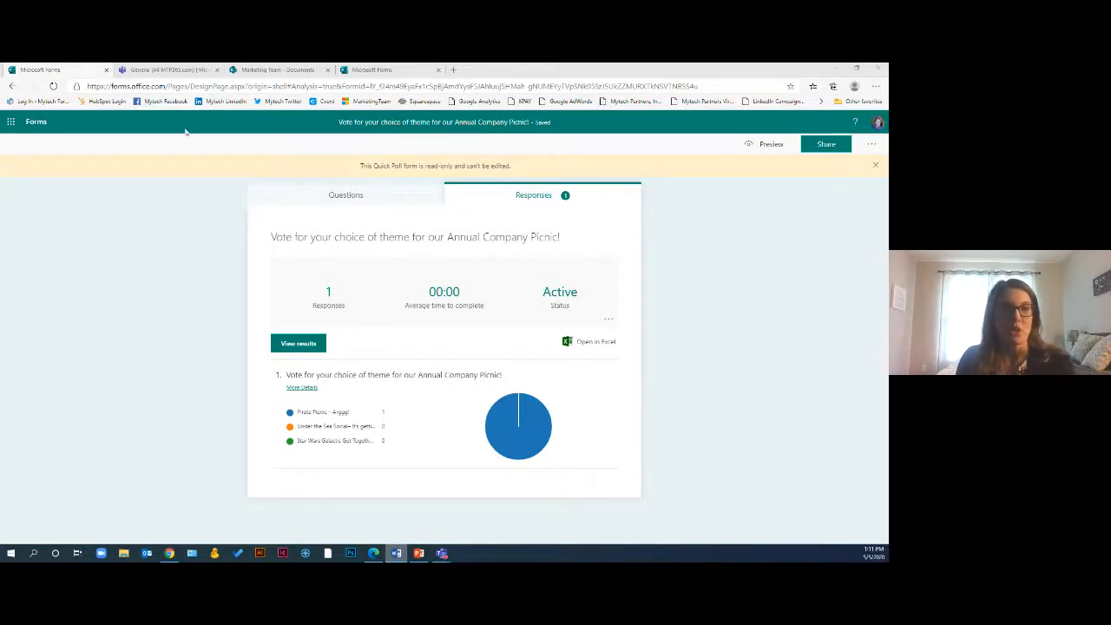
pyautogui.click(37, 127)
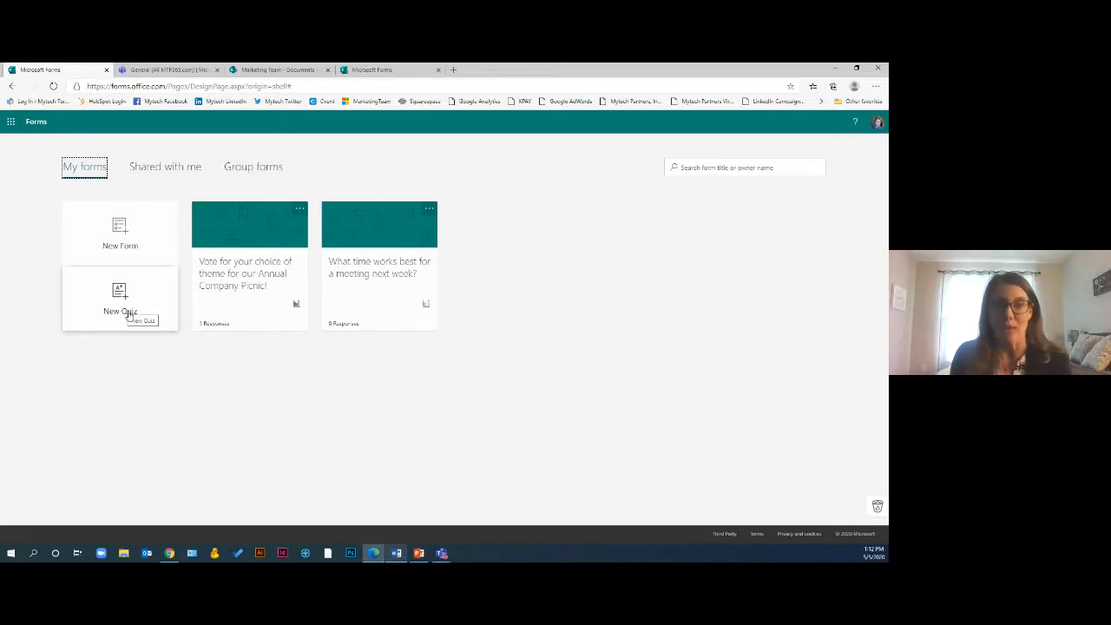
pyautogui.click(127, 247)
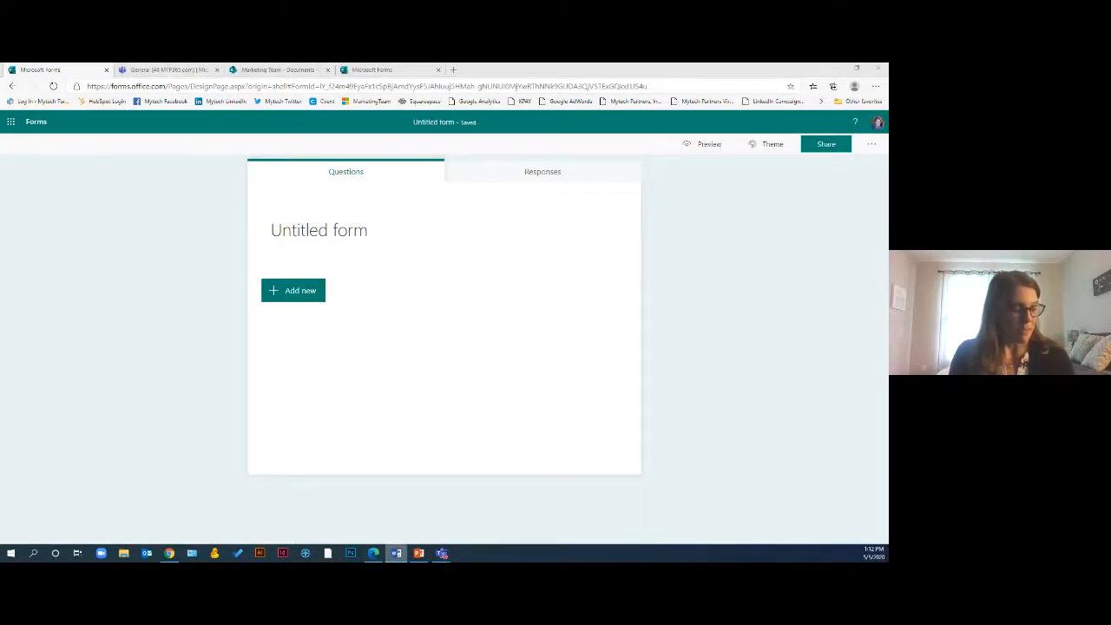
# Paste the form title [NEW PRODUCT] Focus Group Feedback and the description "Please fill out the fields below to provide feedback on the [NEW PRODUCT]."
pyautogui.click(308, 230)
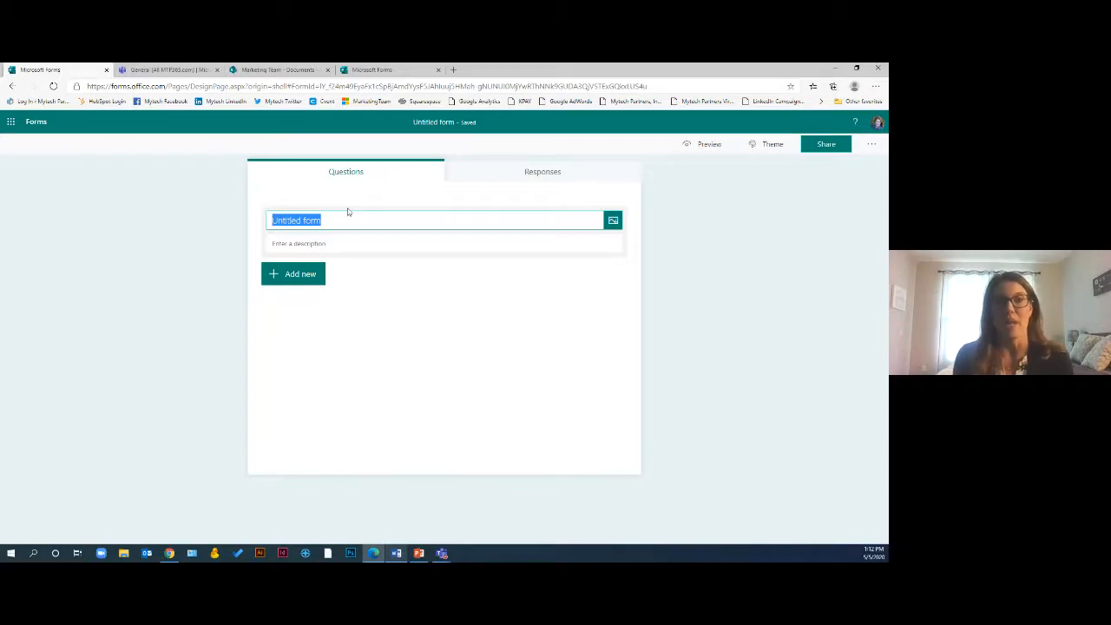
pyautogui.write('Focus Group Feedback')
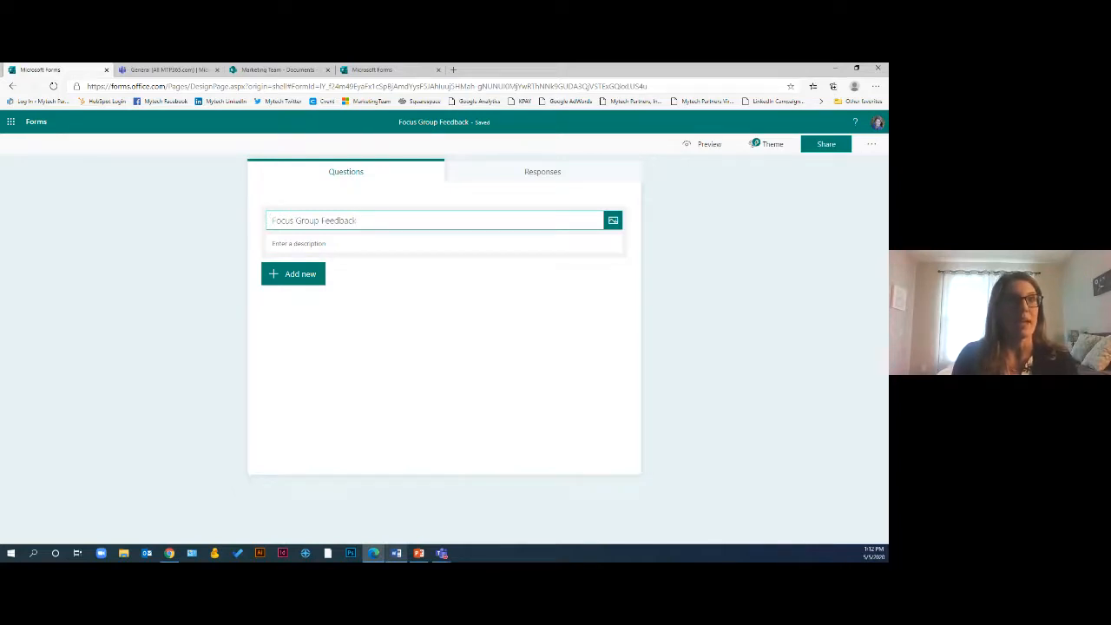
pyautogui.hotkey('alt', 'Tab')
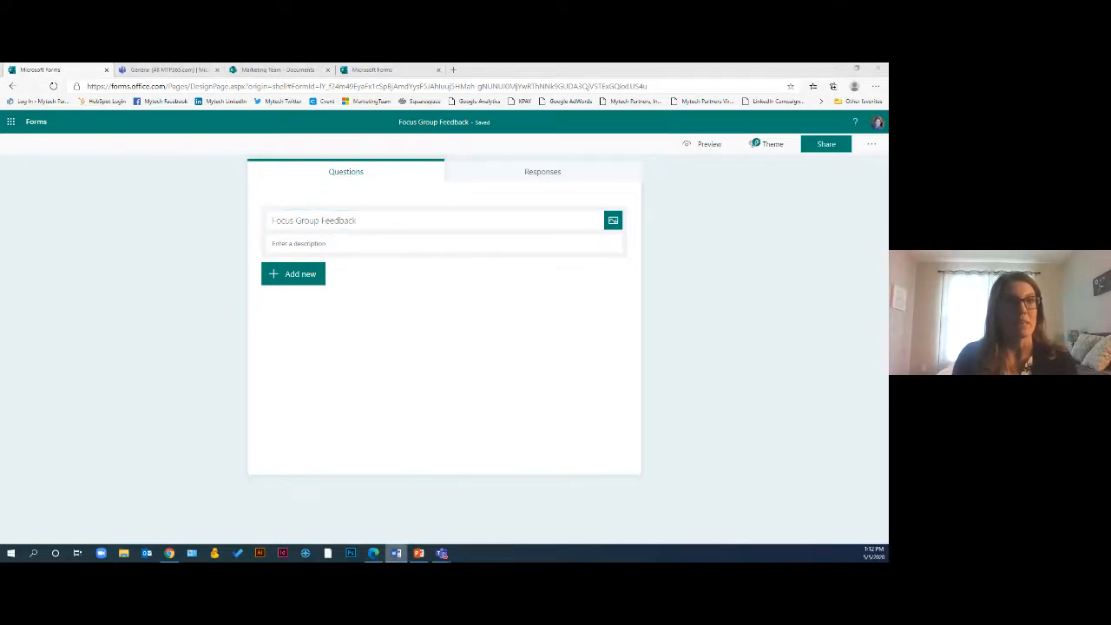
pyautogui.click(365, 221)
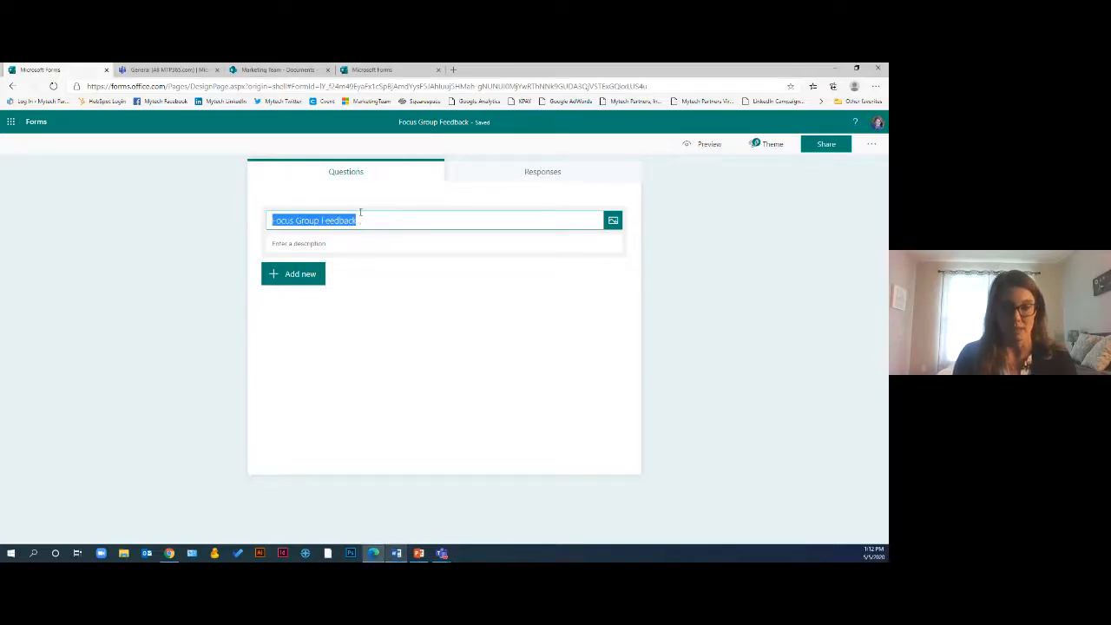
pyautogui.write('[NEW PRODUCT] Focus Group Feedback')
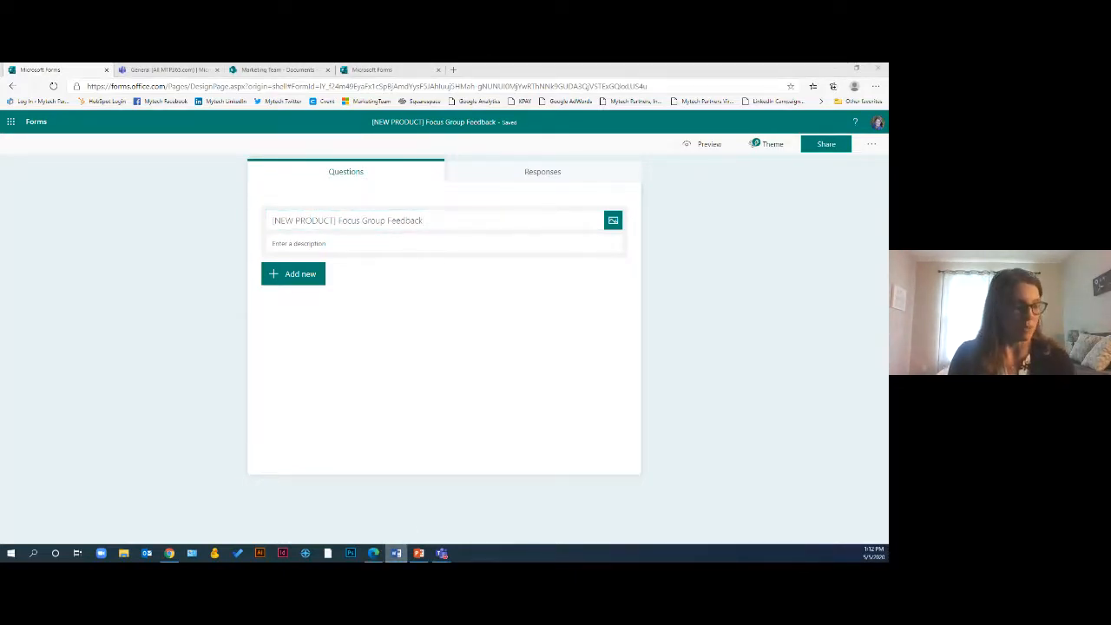
pyautogui.click(352, 244)
pyautogui.write('Please fill out the fields below to provide feedback on the [NEW PRODUCT]')
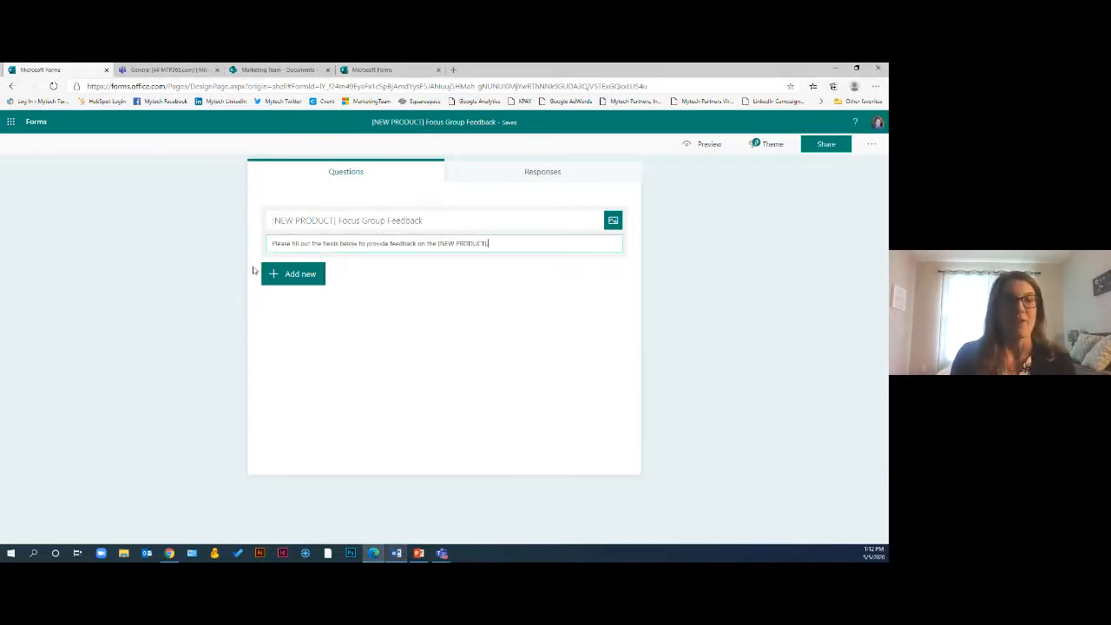
pyautogui.click(260, 294)
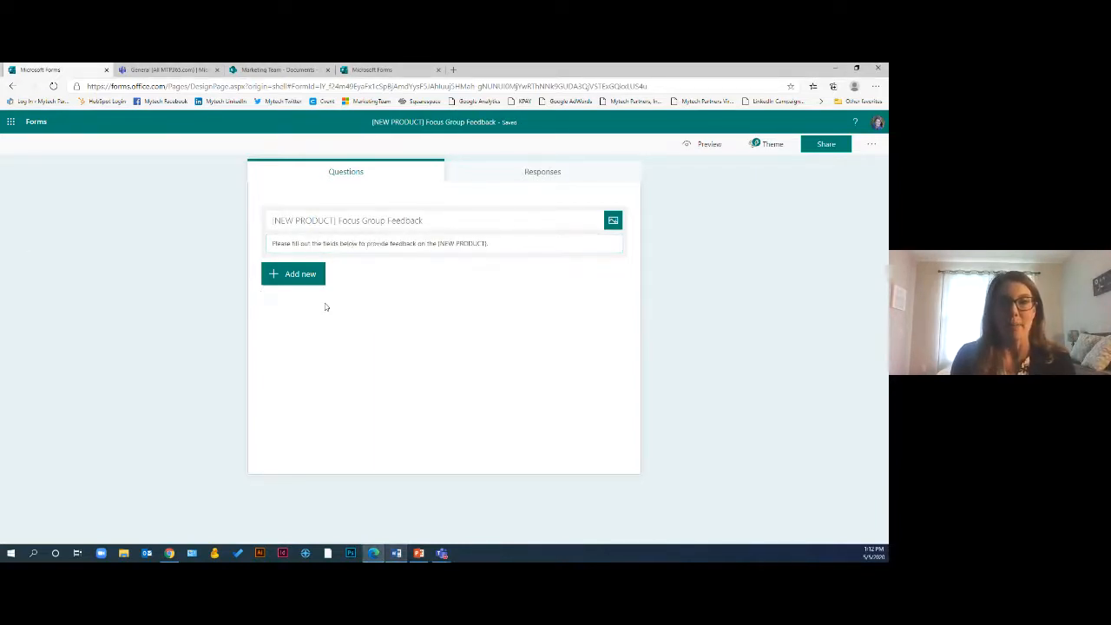
# Upload the newproductimage picture from the Microsoft Forms Demonstration folder into the form header
pyautogui.click(612, 220)
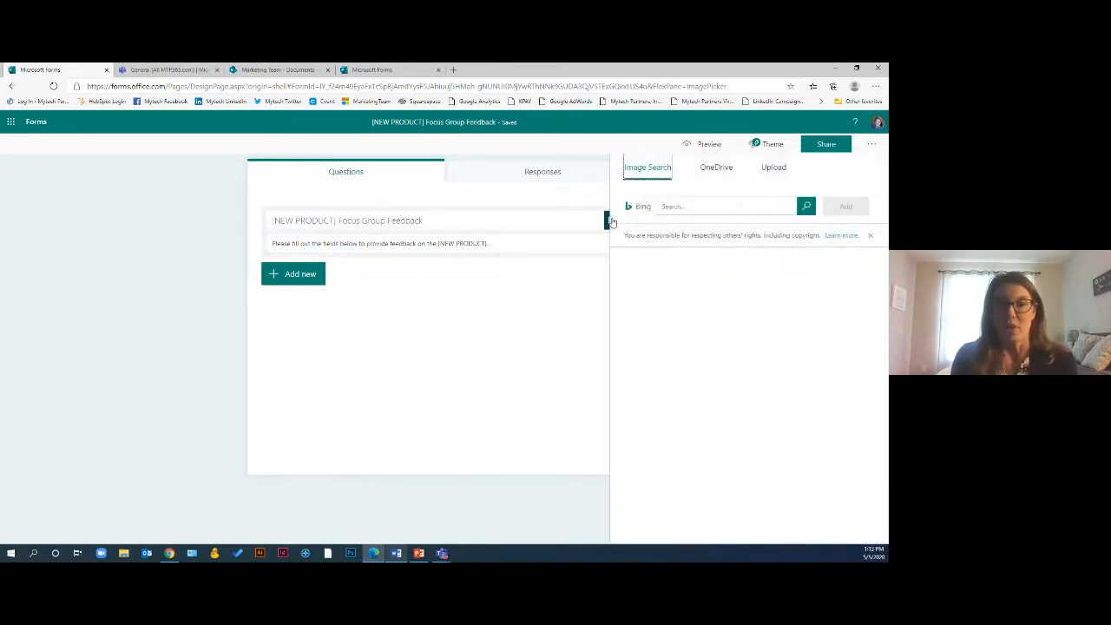
pyautogui.click(768, 169)
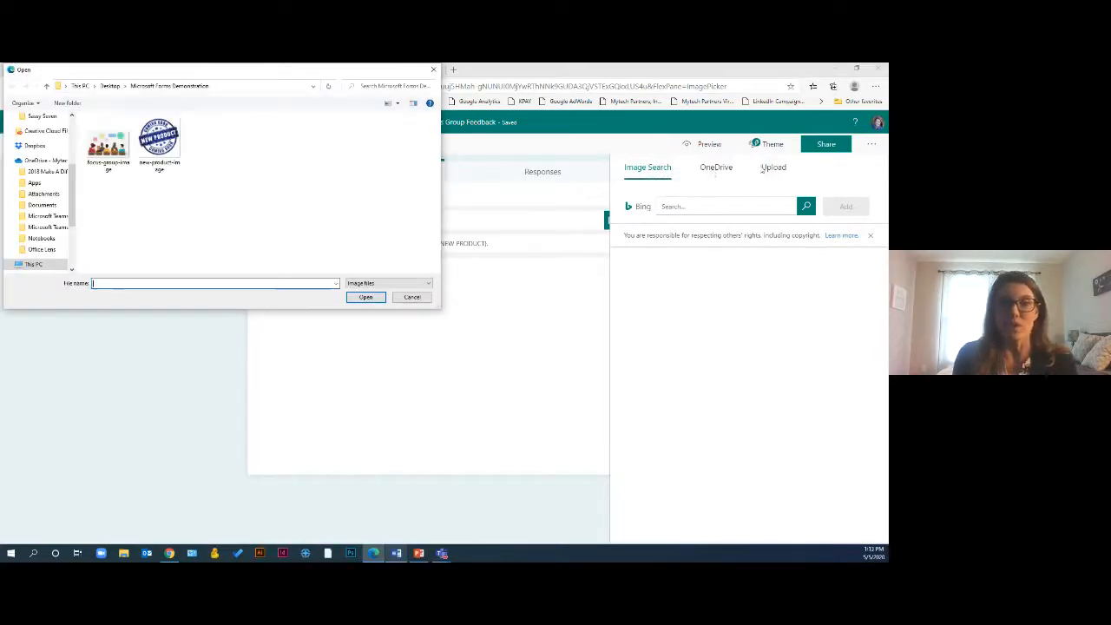
pyautogui.doubleClick(159, 141)
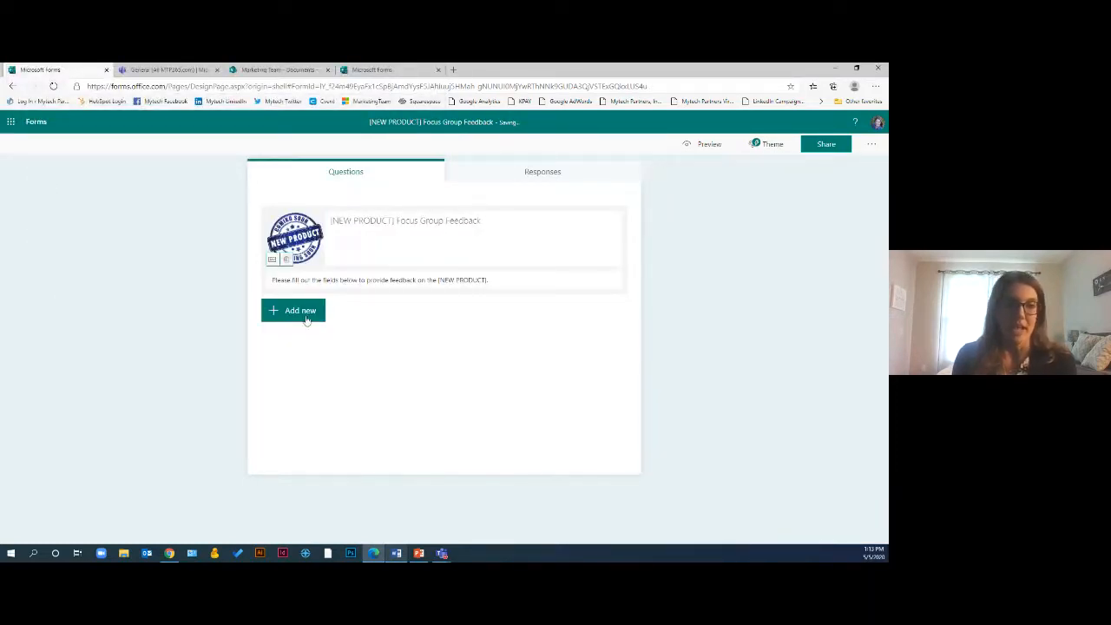
pyautogui.click(206, 283)
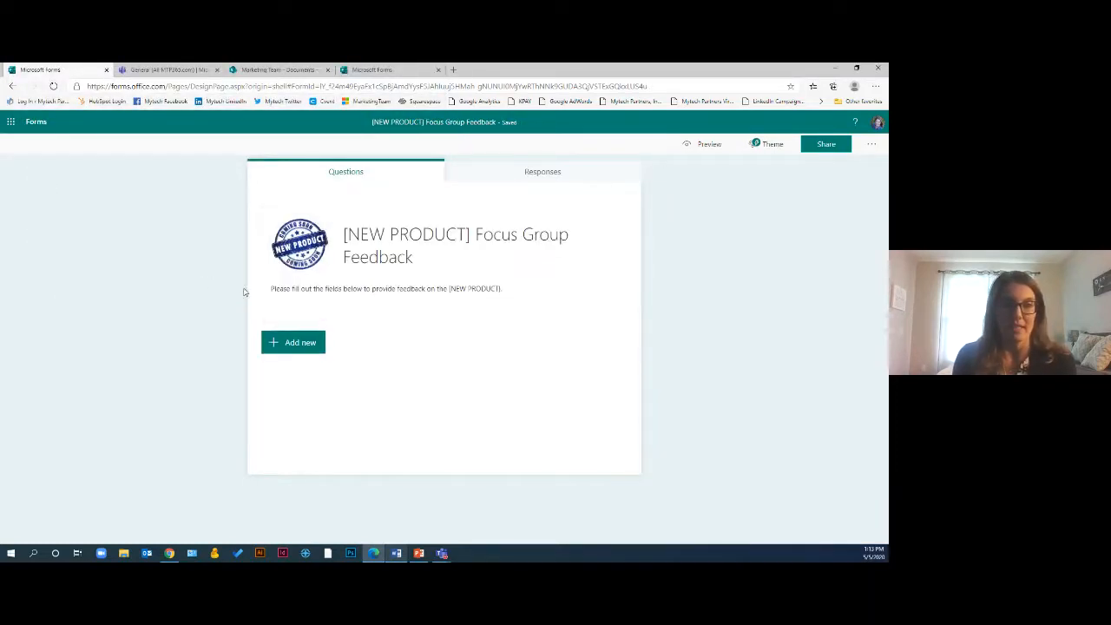
# Add the recommended first-impression and value-for-money questions from the template suggestions to the form
pyautogui.click(292, 343)
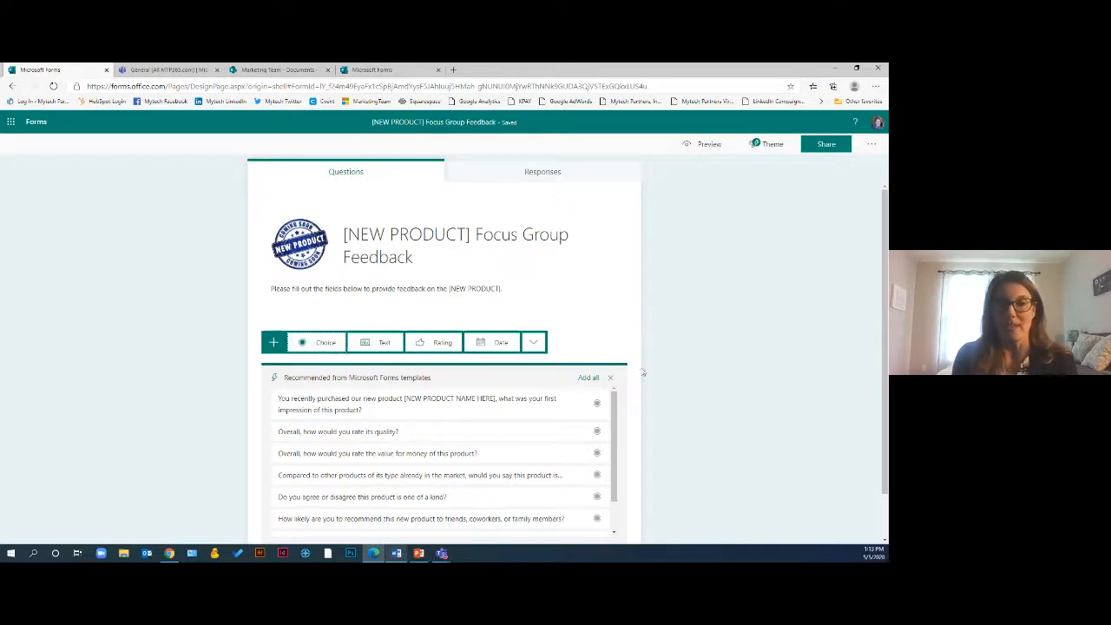
pyautogui.scroll(-1, 642, 372)
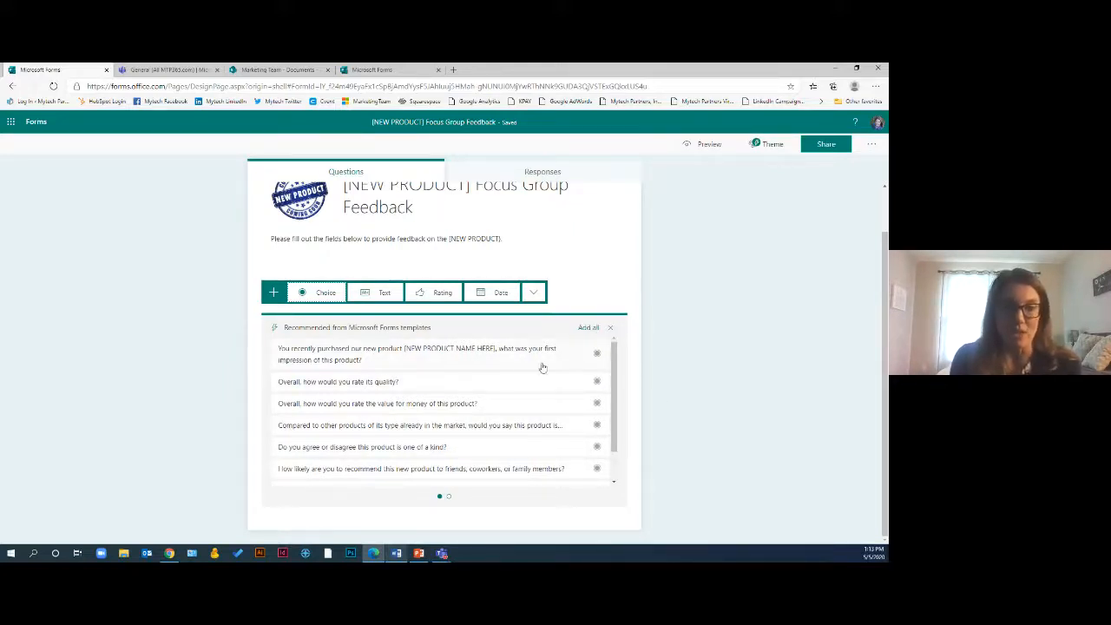
pyautogui.scroll(-1, 535, 370)
pyautogui.scroll(1, 528, 373)
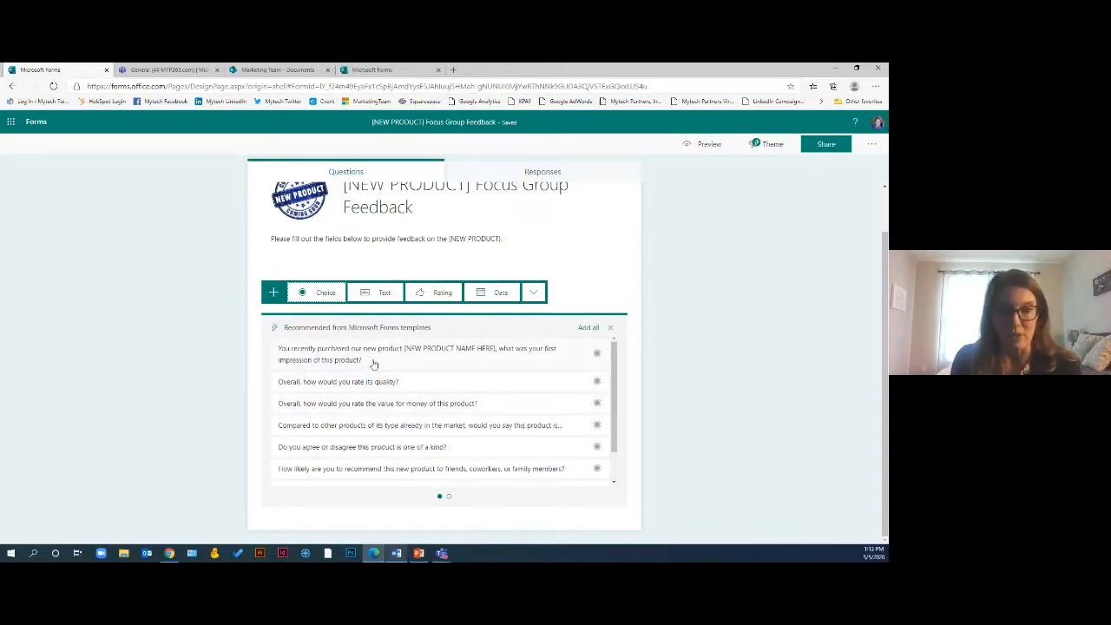
pyautogui.click(426, 363)
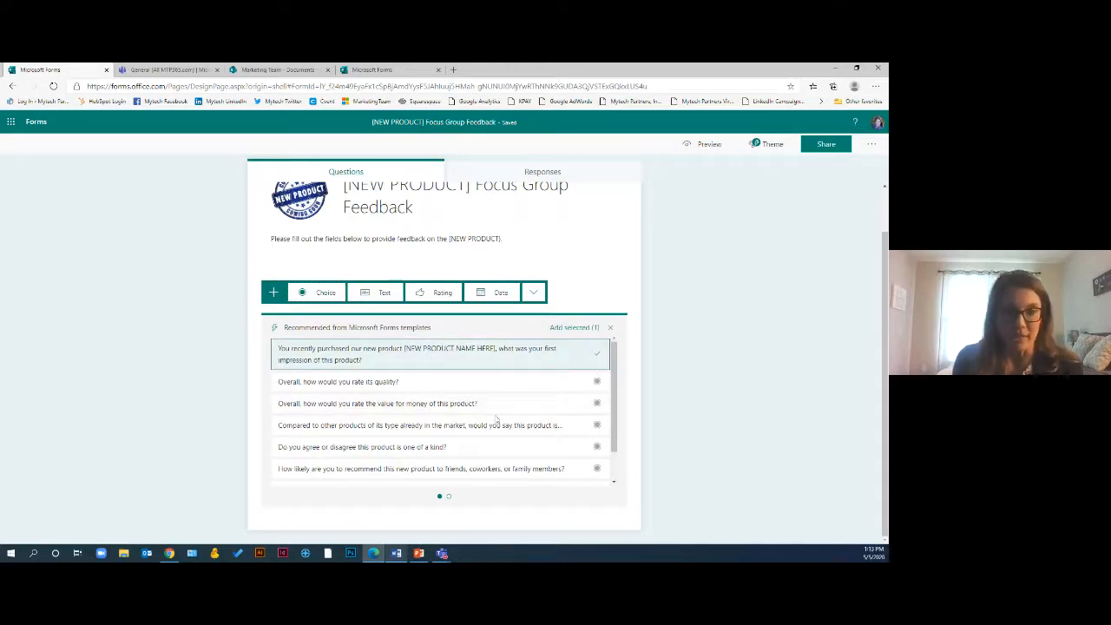
pyautogui.click(354, 405)
pyautogui.scroll(-1, 358, 407)
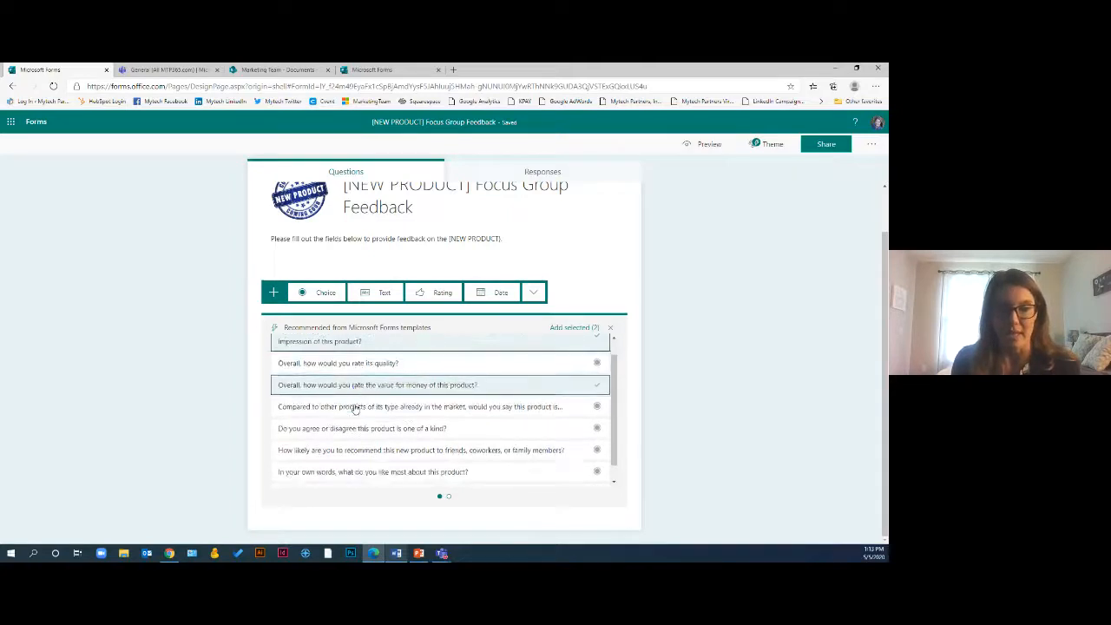
pyautogui.click(581, 332)
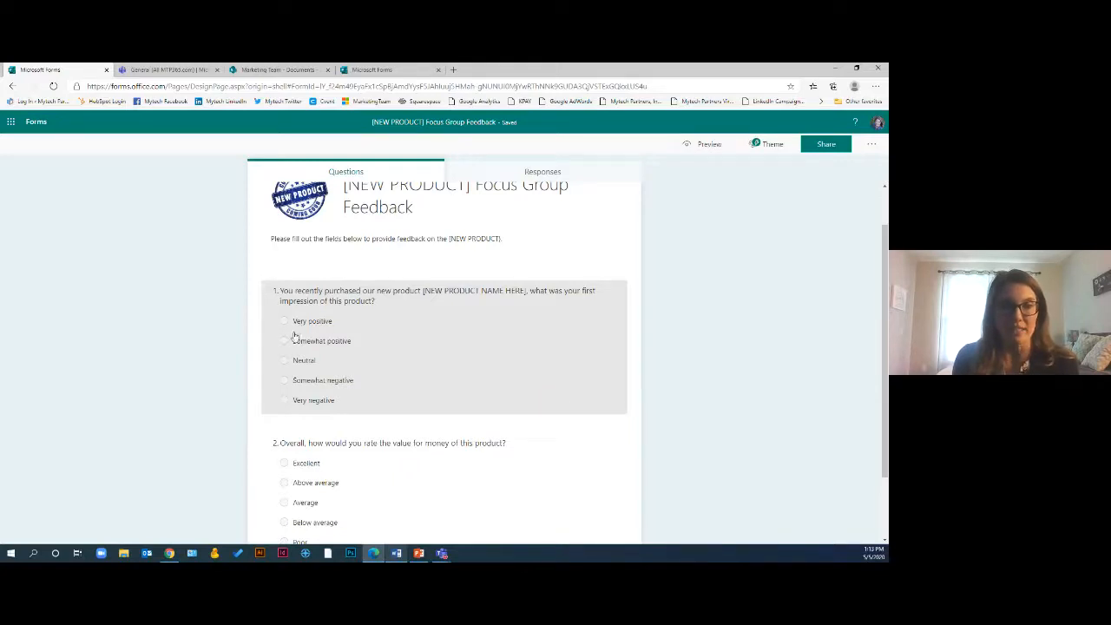
# Add a Rating question with the text "Overall, how would you rate its quality?"
pyautogui.scroll(-2, 477, 329)
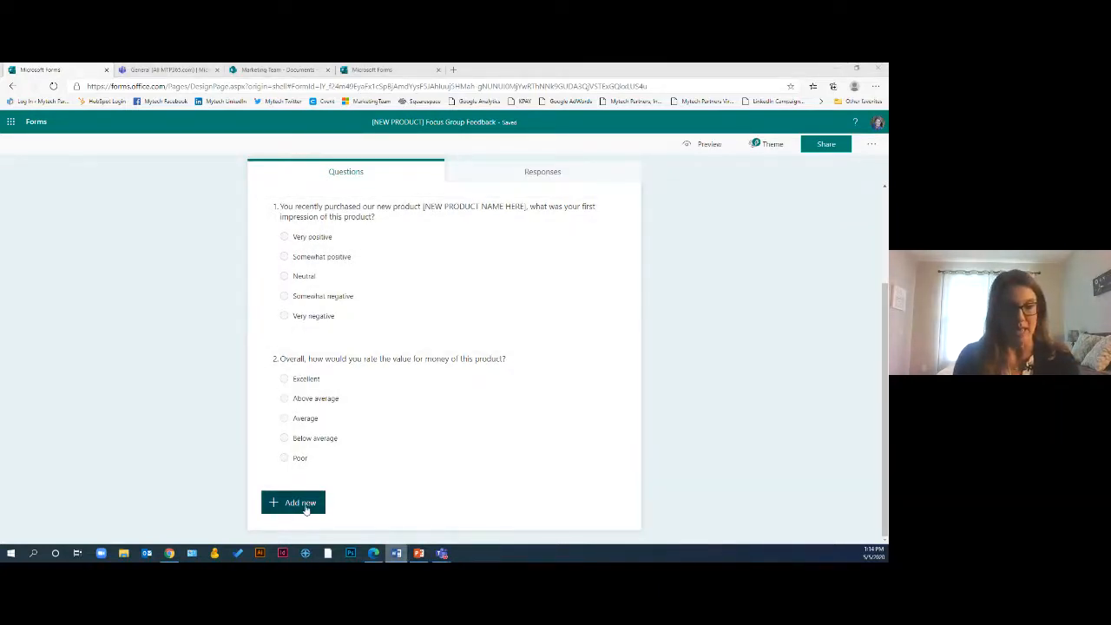
pyautogui.click(304, 508)
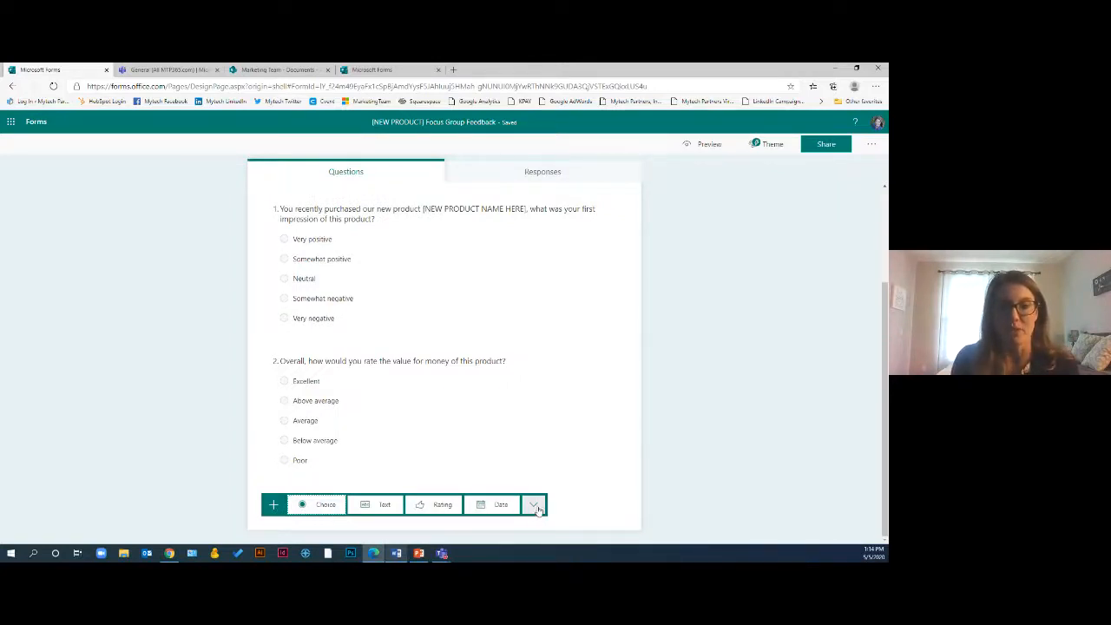
pyautogui.click(438, 506)
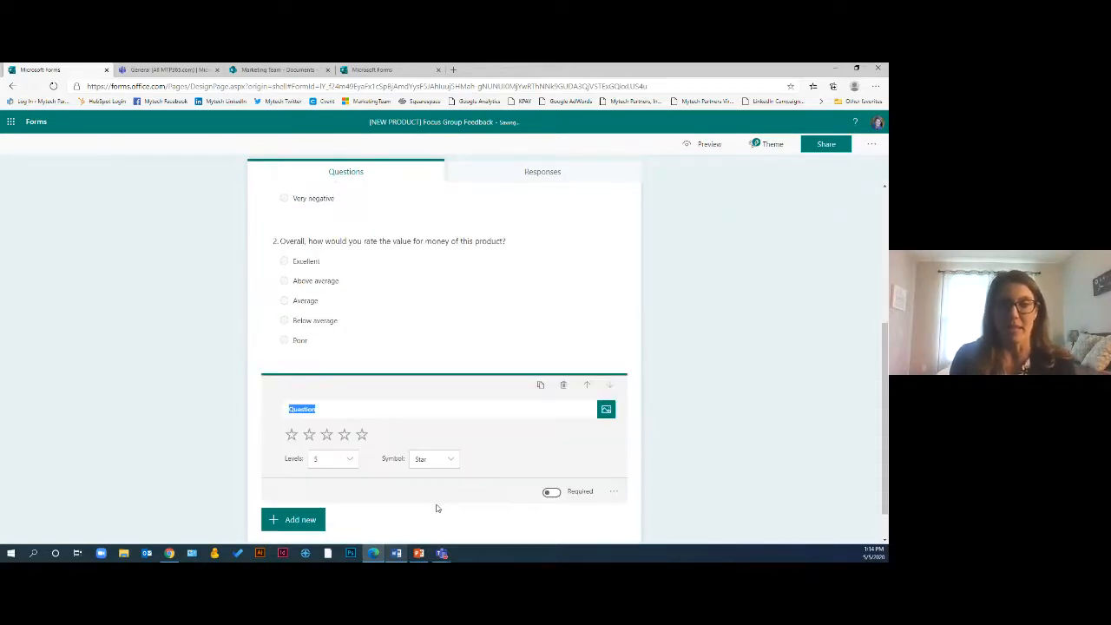
pyautogui.write('Overall, how would you rate its quality?')
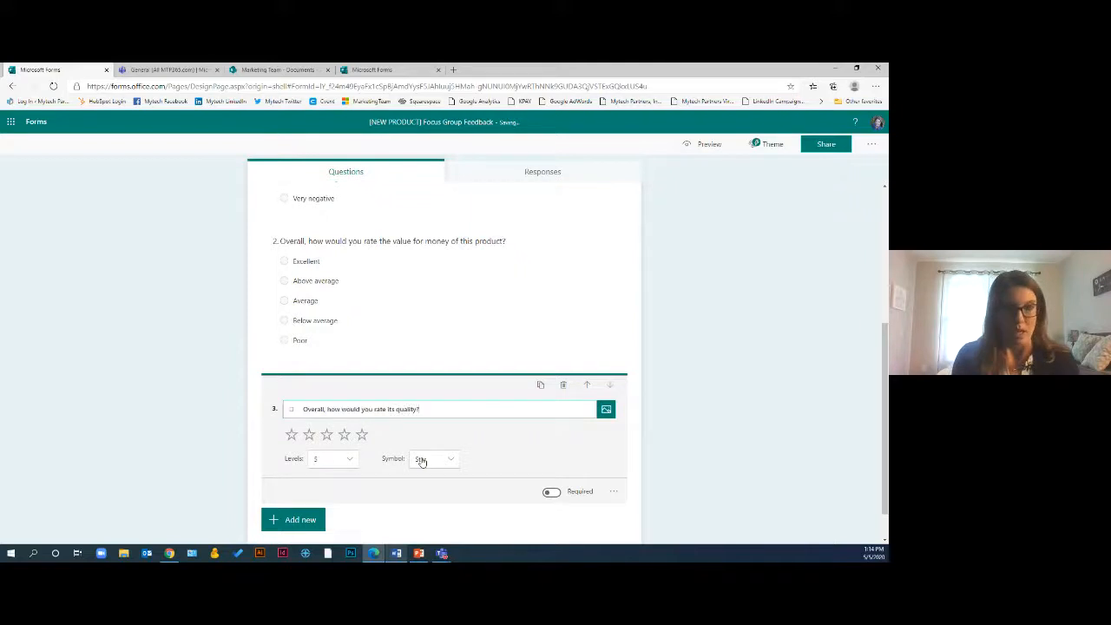
pyautogui.press('BackSpace')
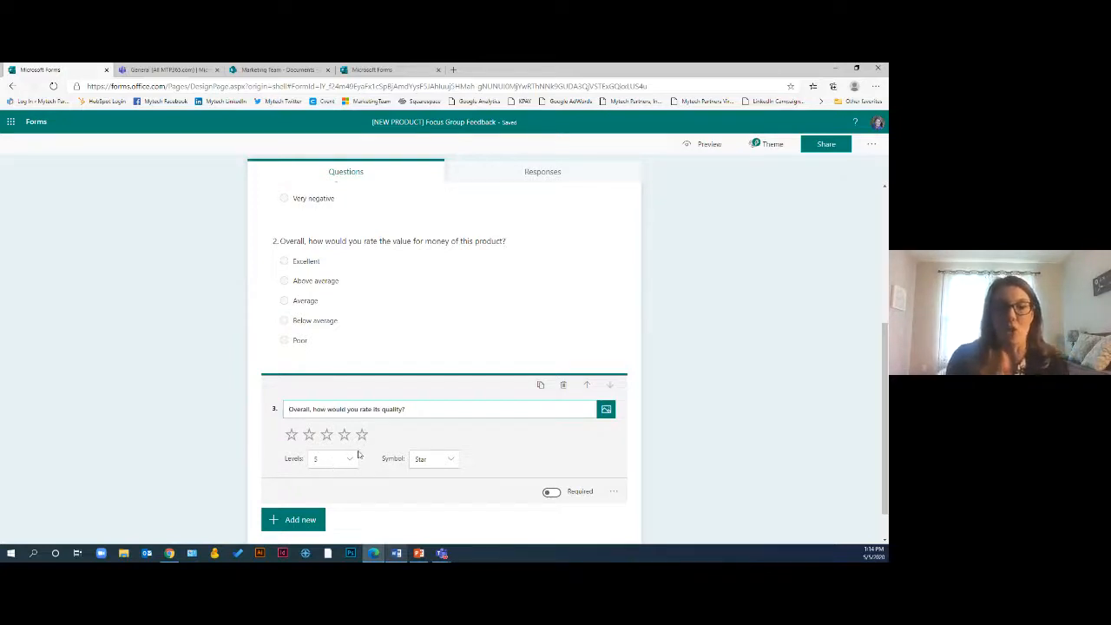
# Set the rating question to 10 levels with the Star symbol and make it required
pyautogui.click(352, 466)
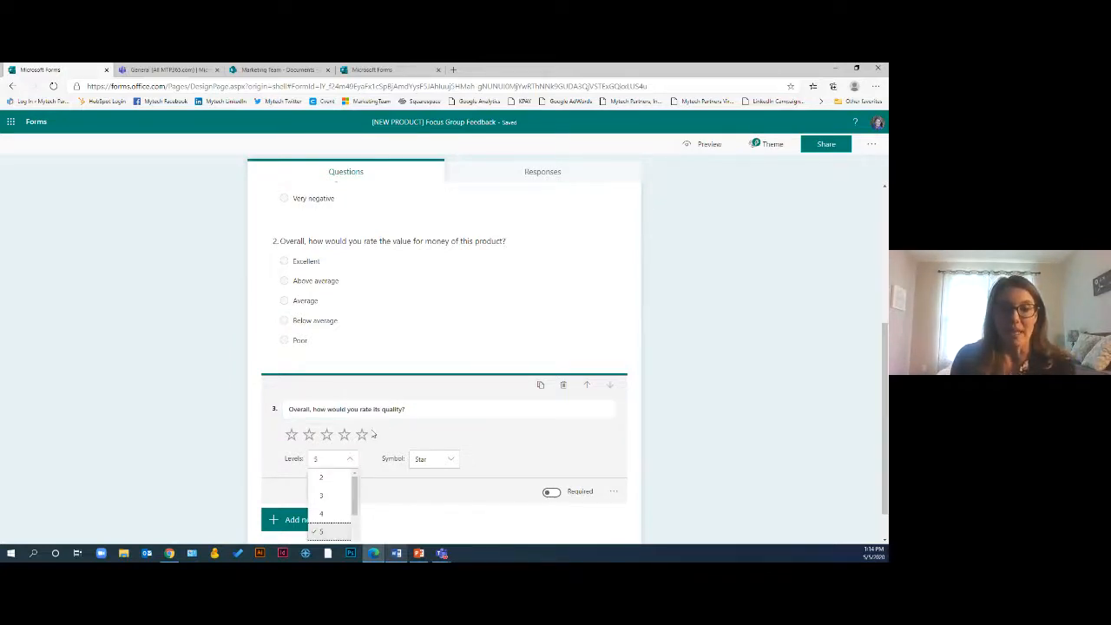
pyautogui.scroll(-2, 341, 491)
pyautogui.scroll(-1, 373, 514)
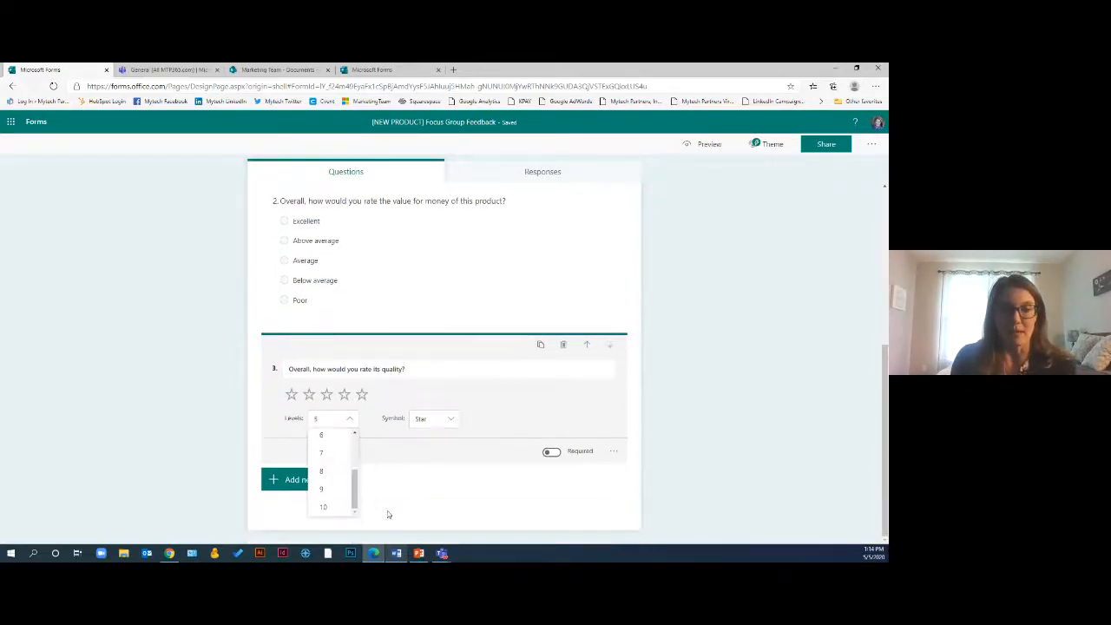
pyautogui.click(336, 510)
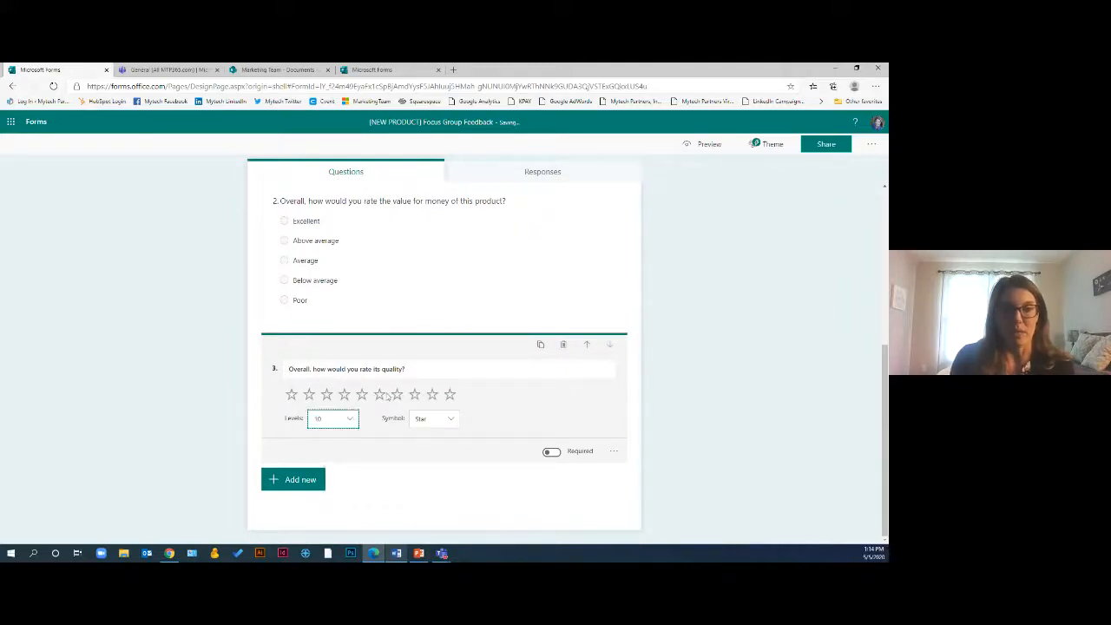
pyautogui.click(438, 420)
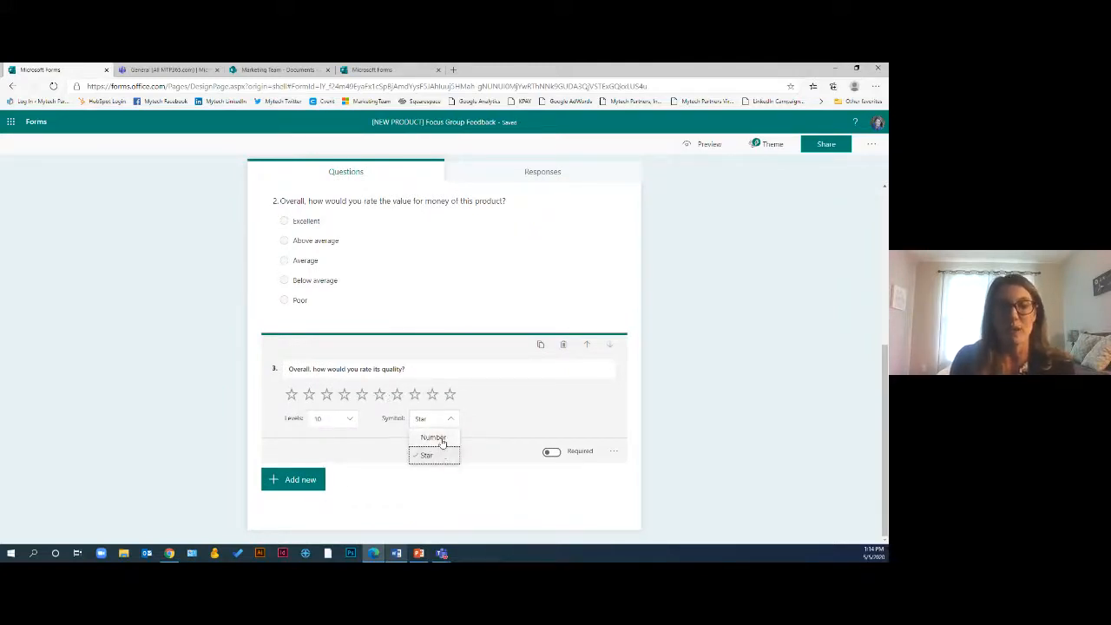
pyautogui.click(437, 456)
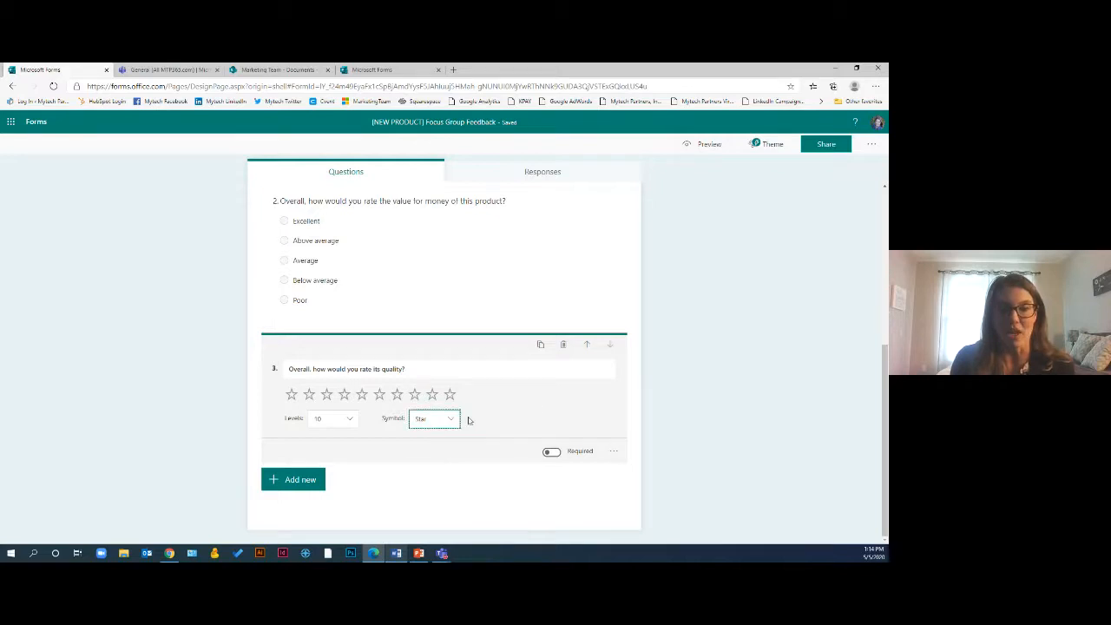
pyautogui.click(554, 452)
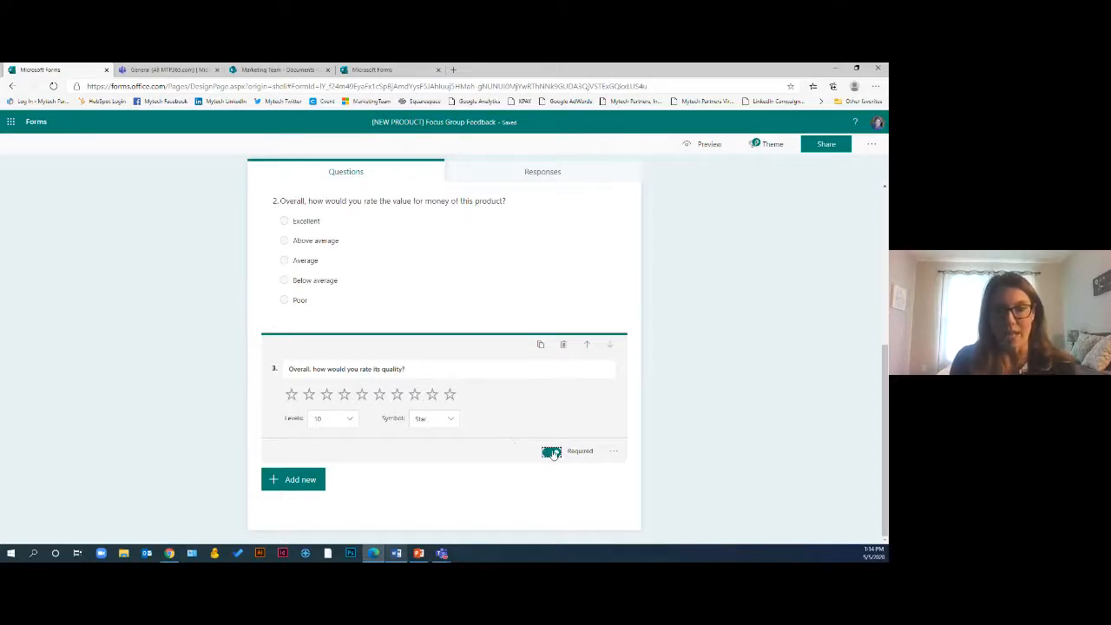
# Turn on labels for the quality rating question and label its ends "Low Quality" and "High Quality"
pyautogui.click(614, 452)
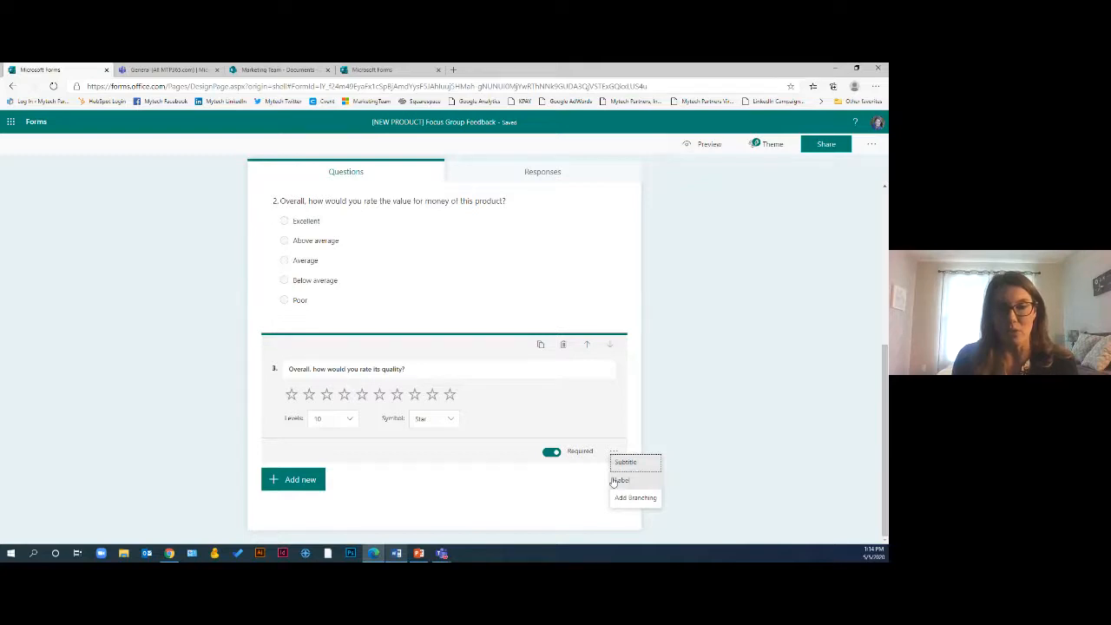
pyautogui.click(632, 482)
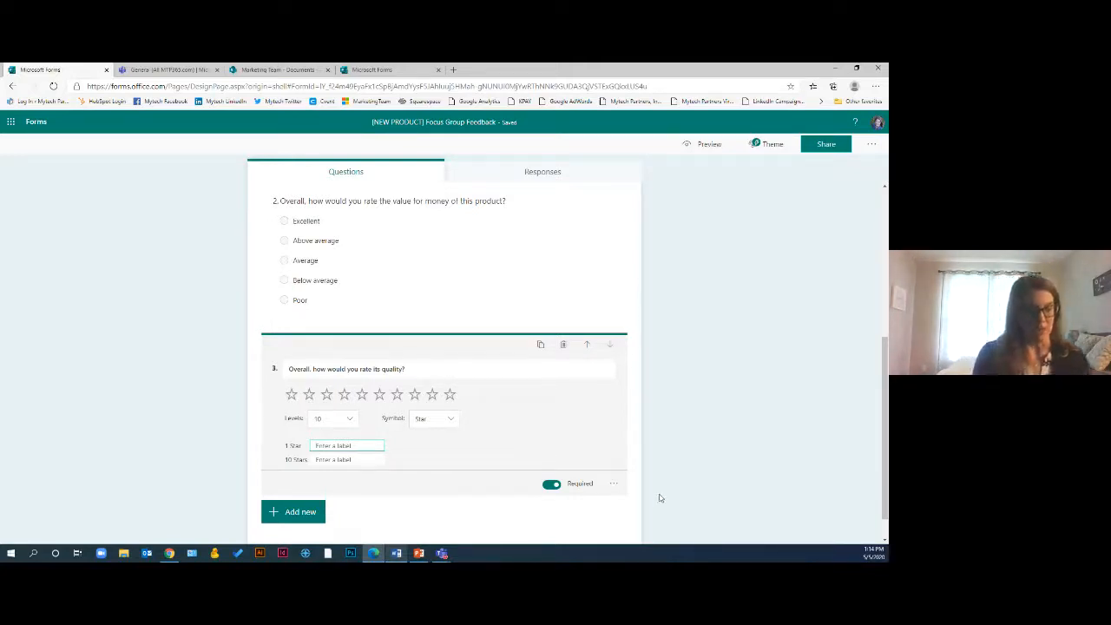
pyautogui.write('Po')
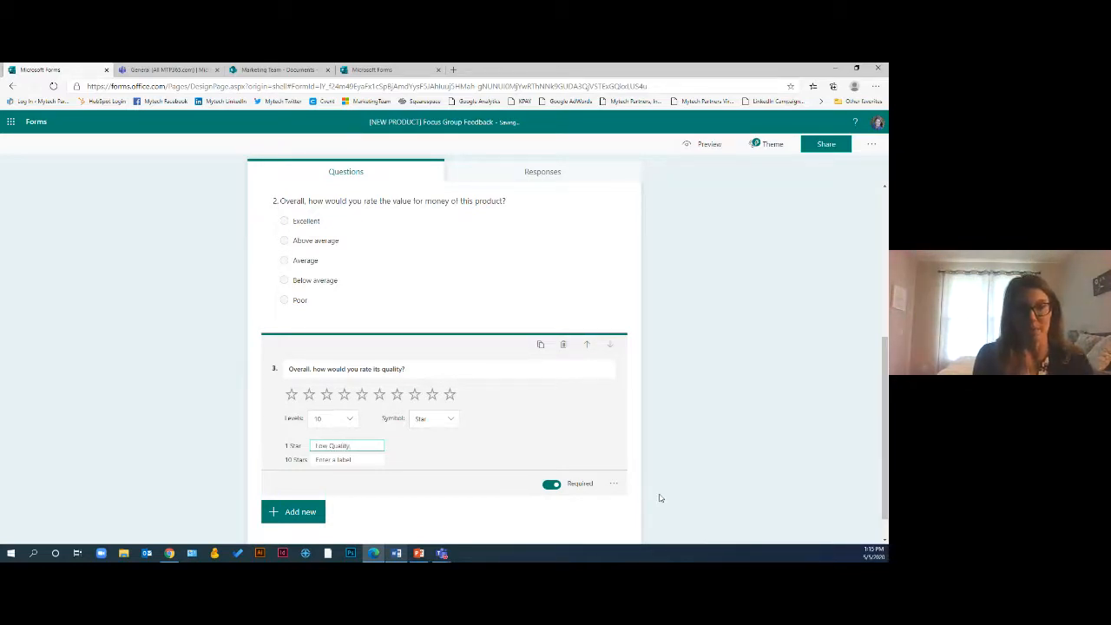
pyautogui.press('Tab')
pyautogui.write('High')
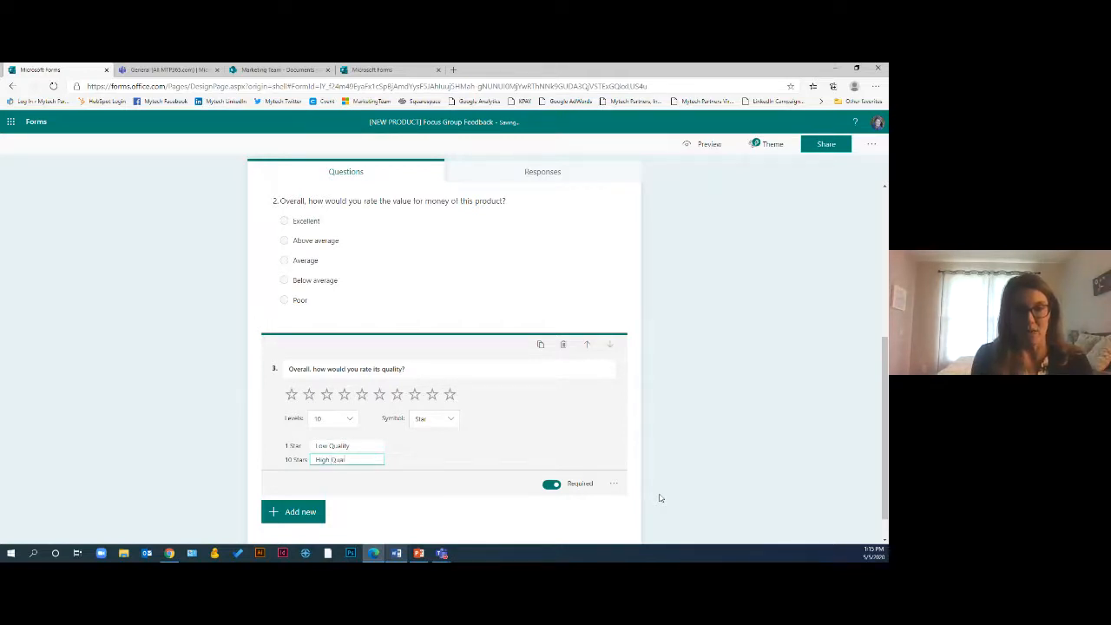
pyautogui.click(483, 450)
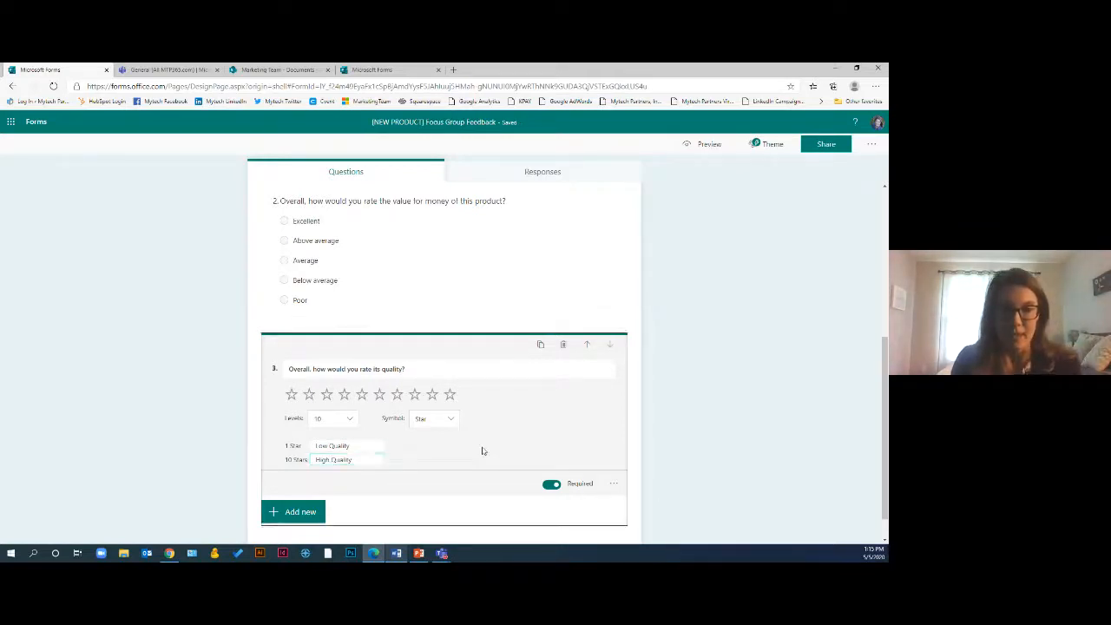
pyautogui.click(692, 427)
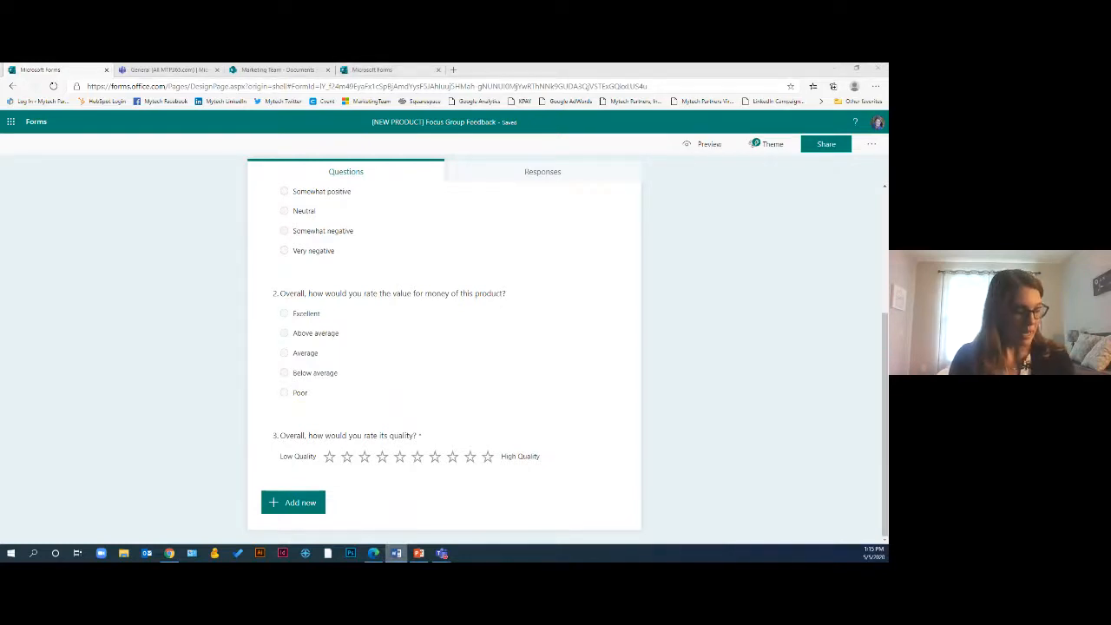
# Add a long-answer Text question "In your own words, what do you like most about this product?"
pyautogui.click(297, 503)
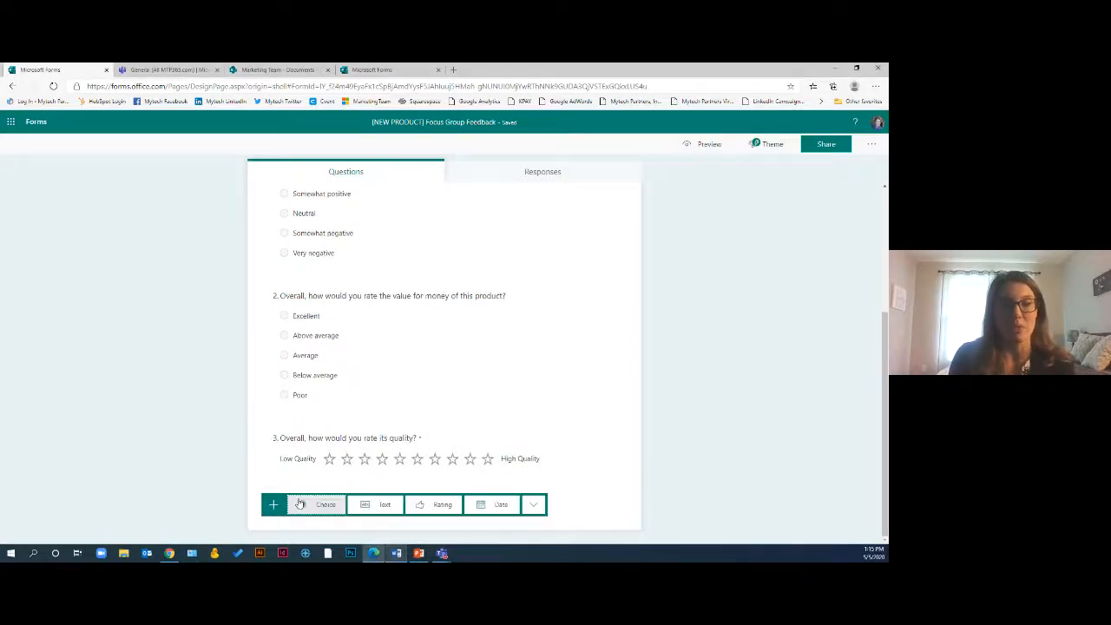
pyautogui.click(382, 504)
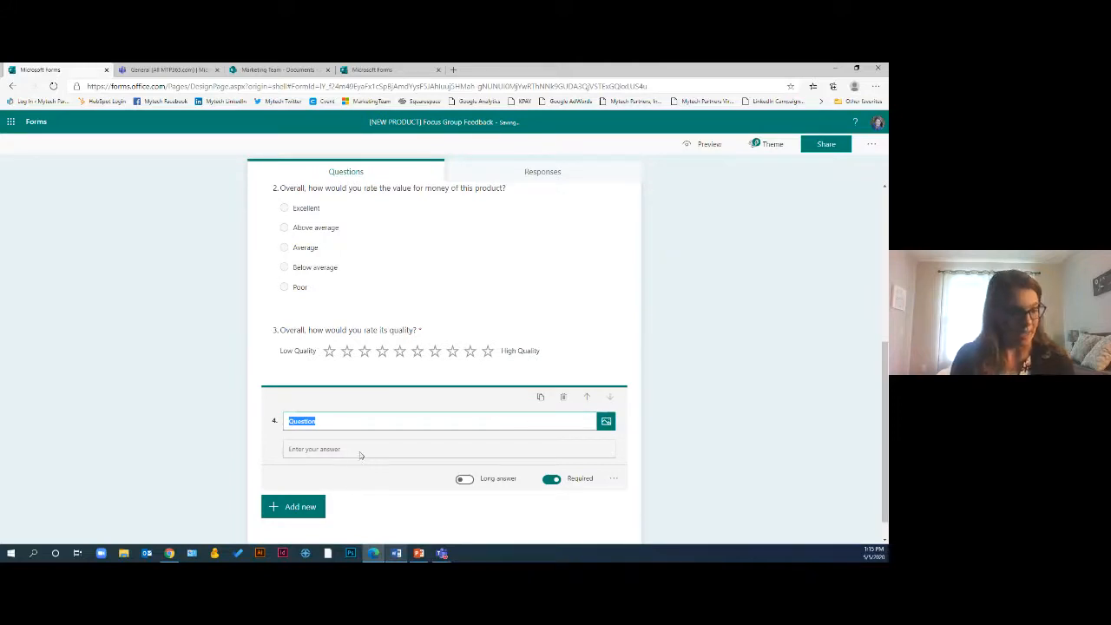
pyautogui.write('In your own words, what do you like most about this product?')
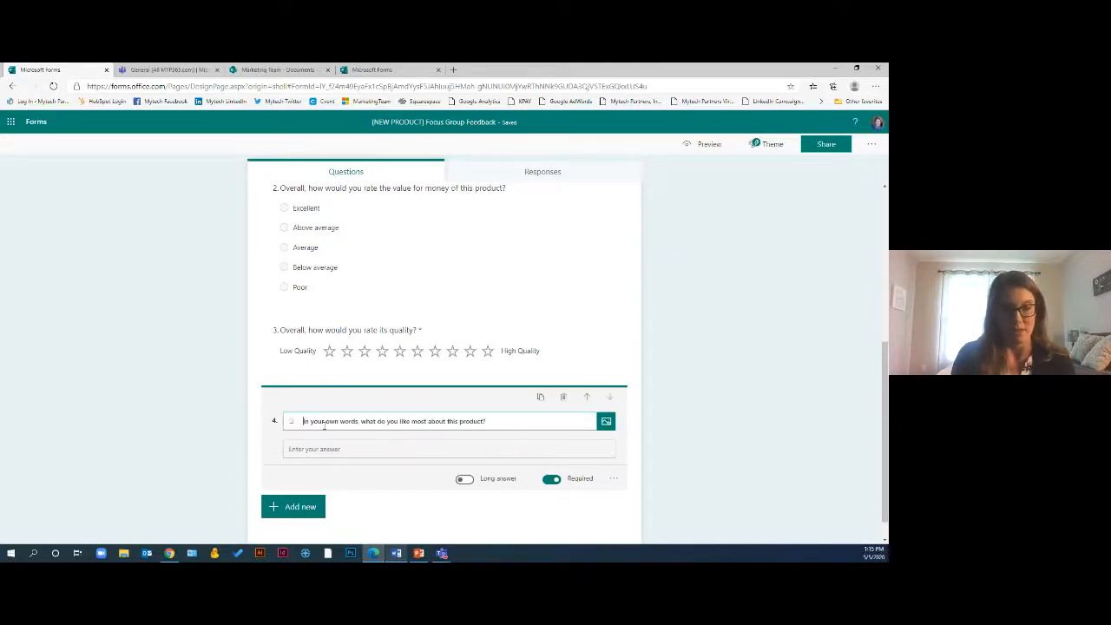
pyautogui.press('BackSpace')
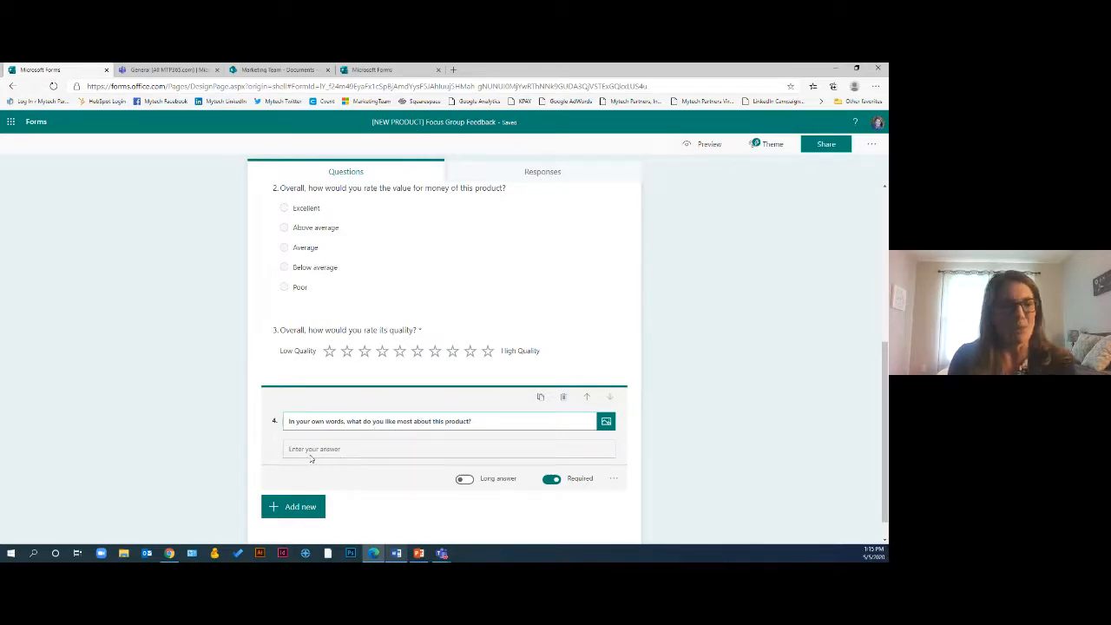
pyautogui.click(465, 480)
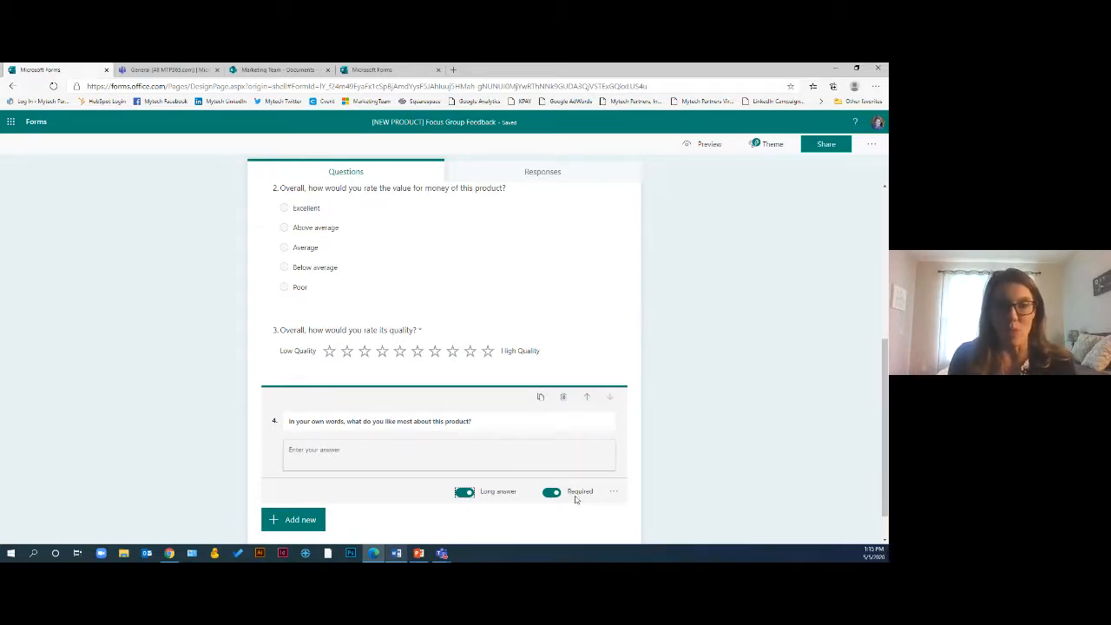
# Add a long-answer Text question "What do you dislike most about this product?"
pyautogui.click(291, 520)
pyautogui.hotkey('alt', 'Tab')
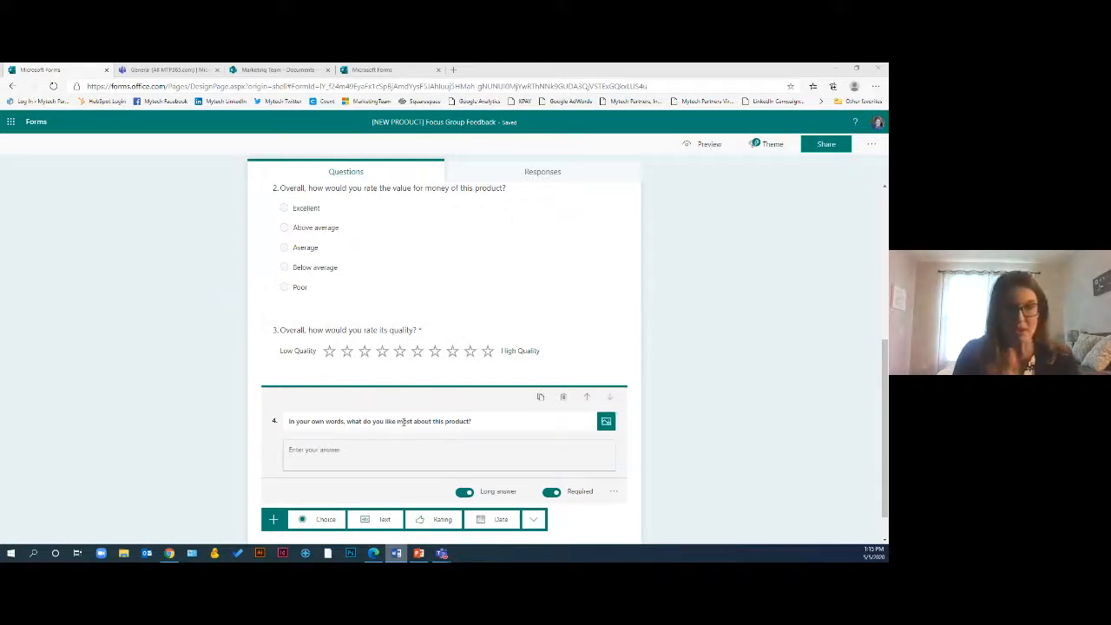
pyautogui.scroll(-1, 323, 499)
pyautogui.click(367, 489)
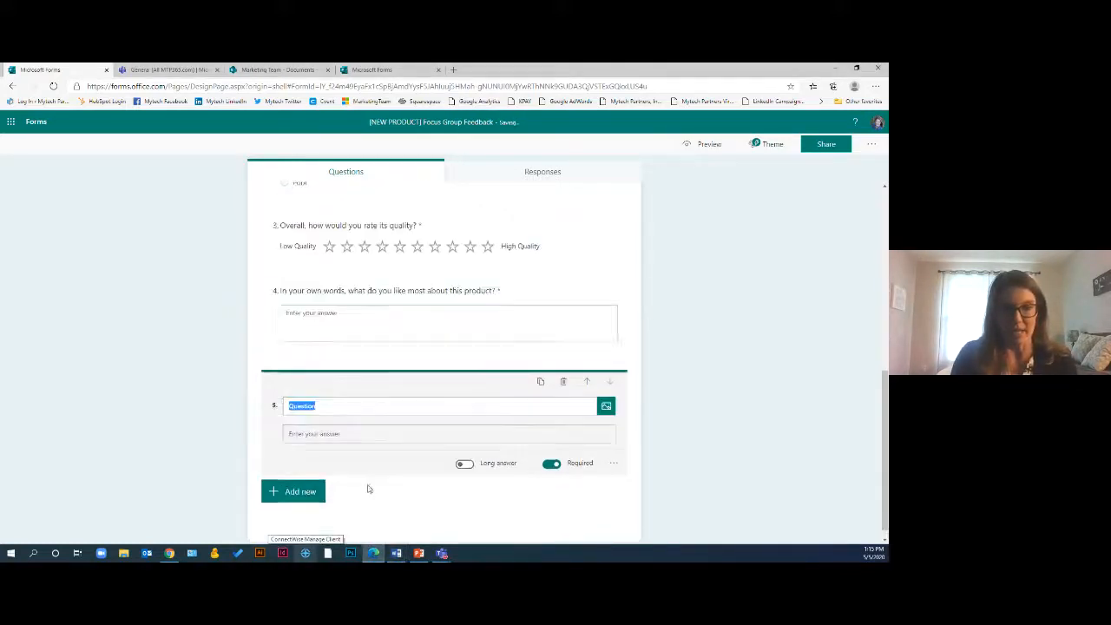
pyautogui.write('What do you dislike most about this product?')
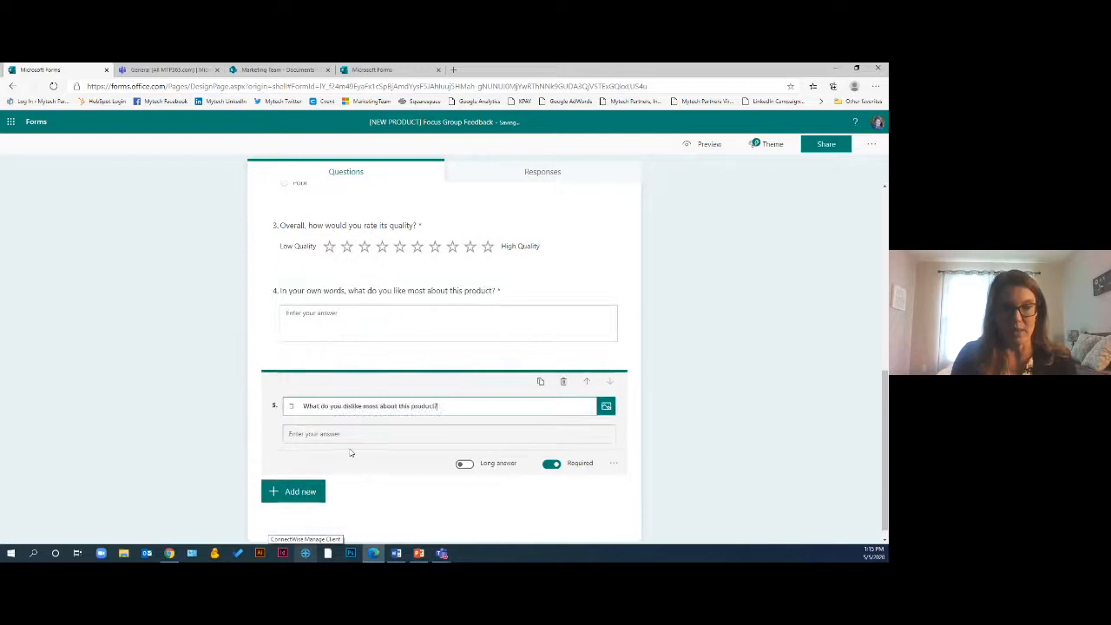
pyautogui.click(303, 406)
pyautogui.press('BackSpace')
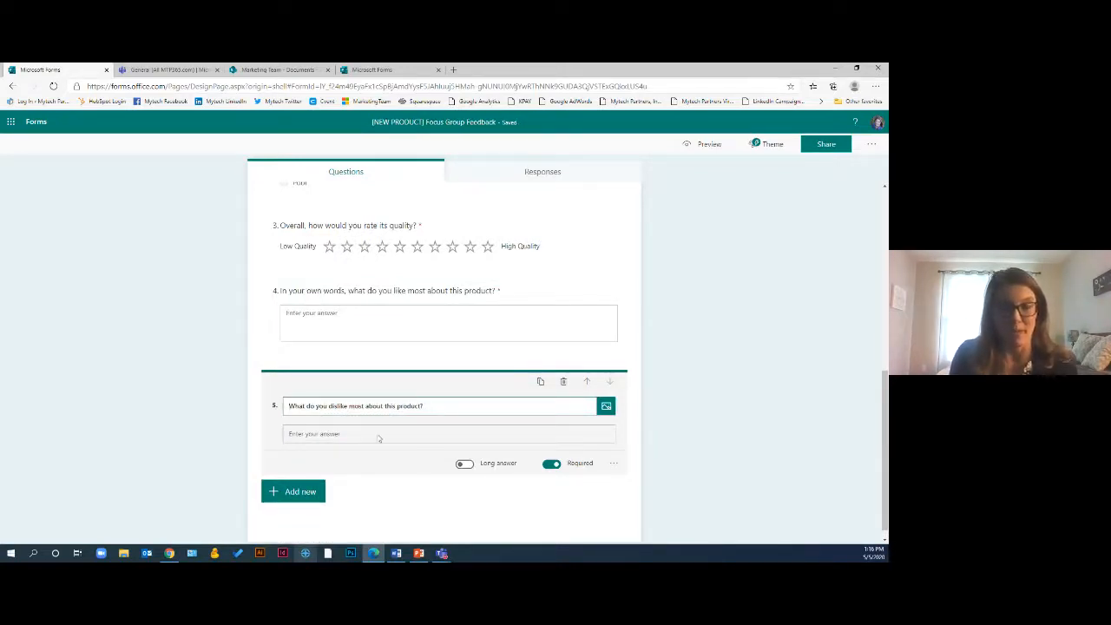
pyautogui.click(465, 464)
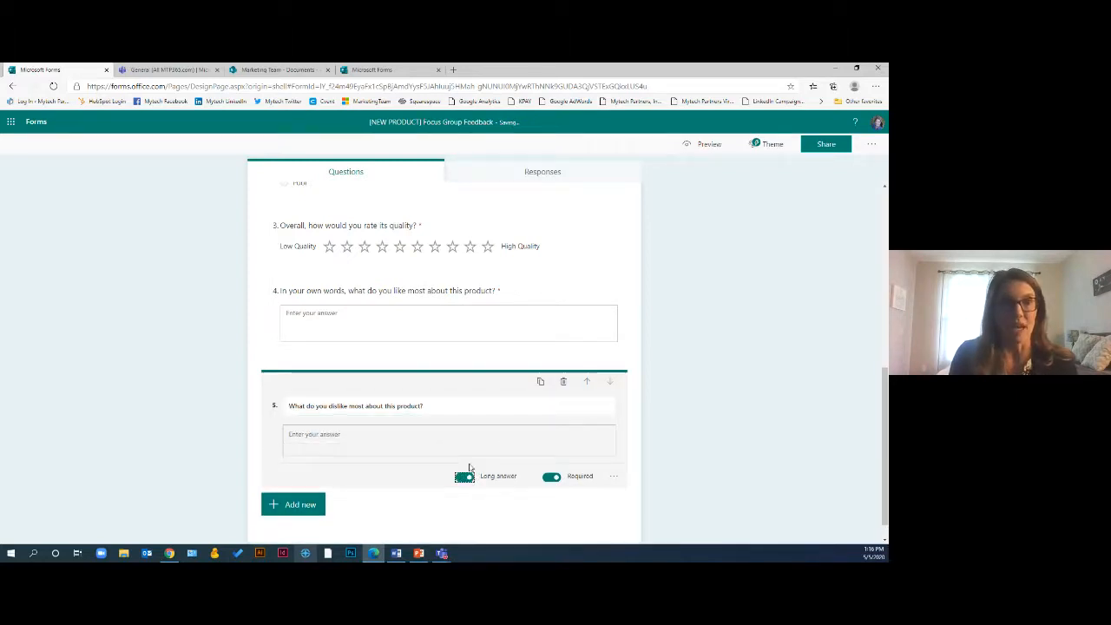
pyautogui.click(667, 385)
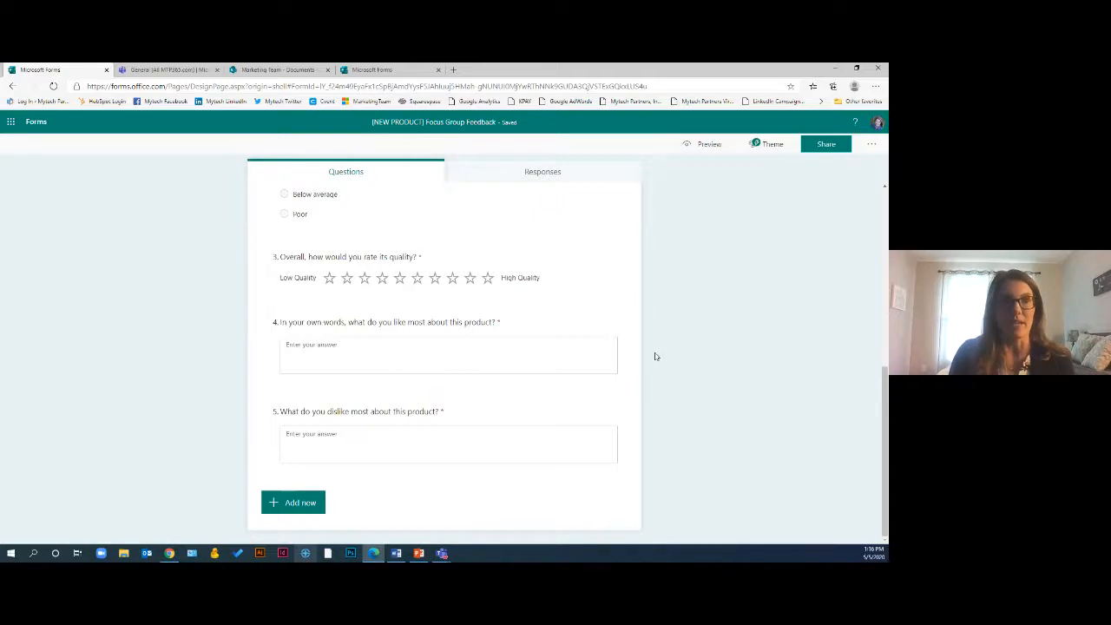
# Add a Net Promoter Score question to the form
pyautogui.click(311, 511)
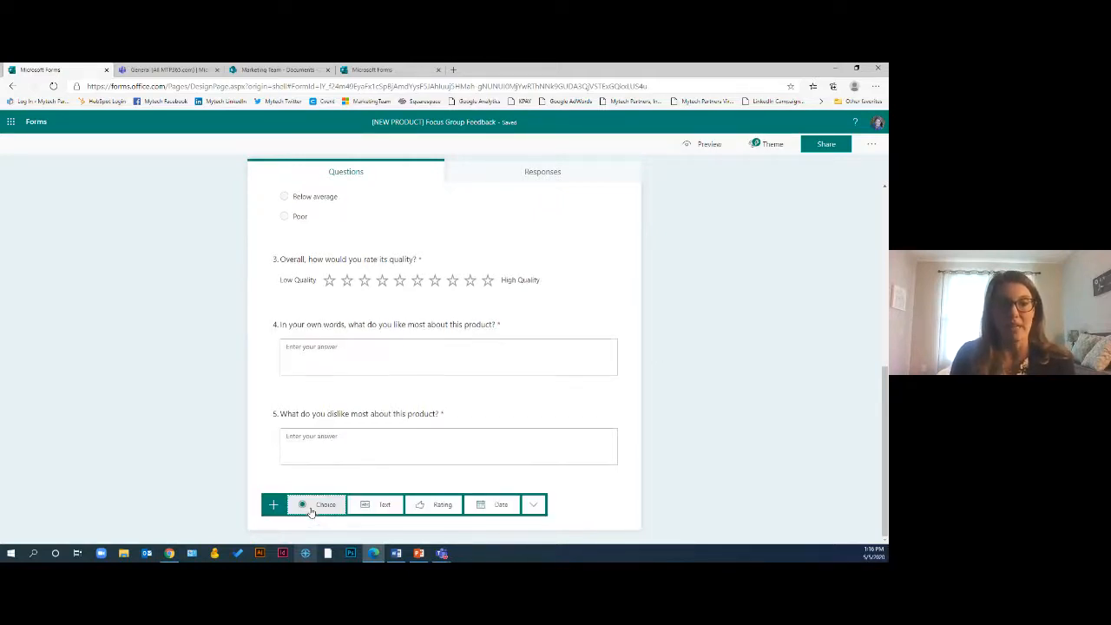
pyautogui.click(535, 507)
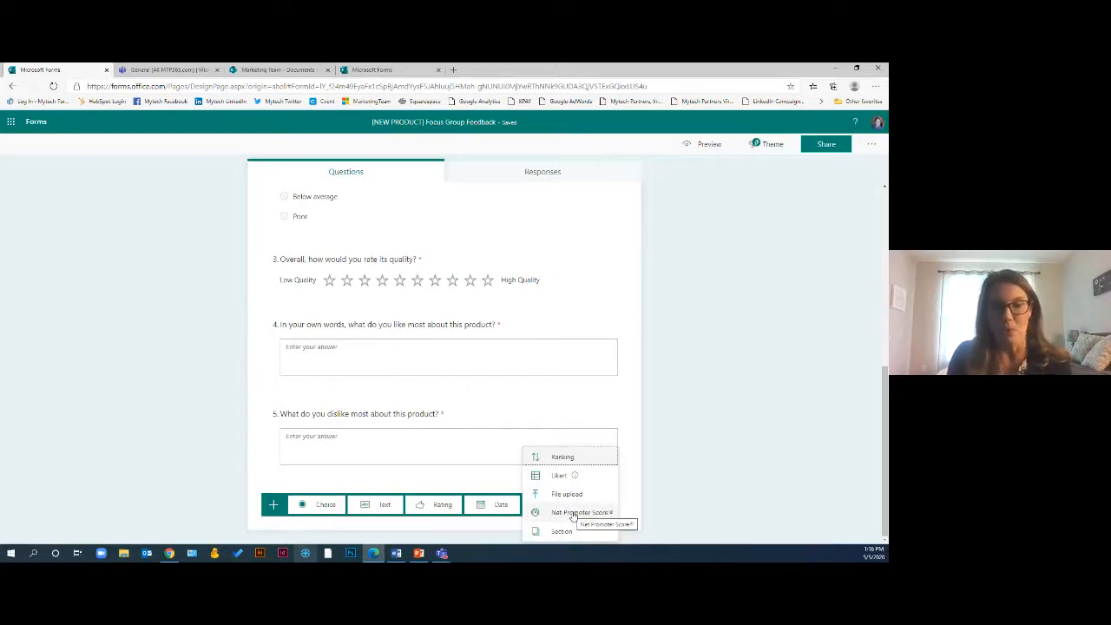
pyautogui.click(573, 514)
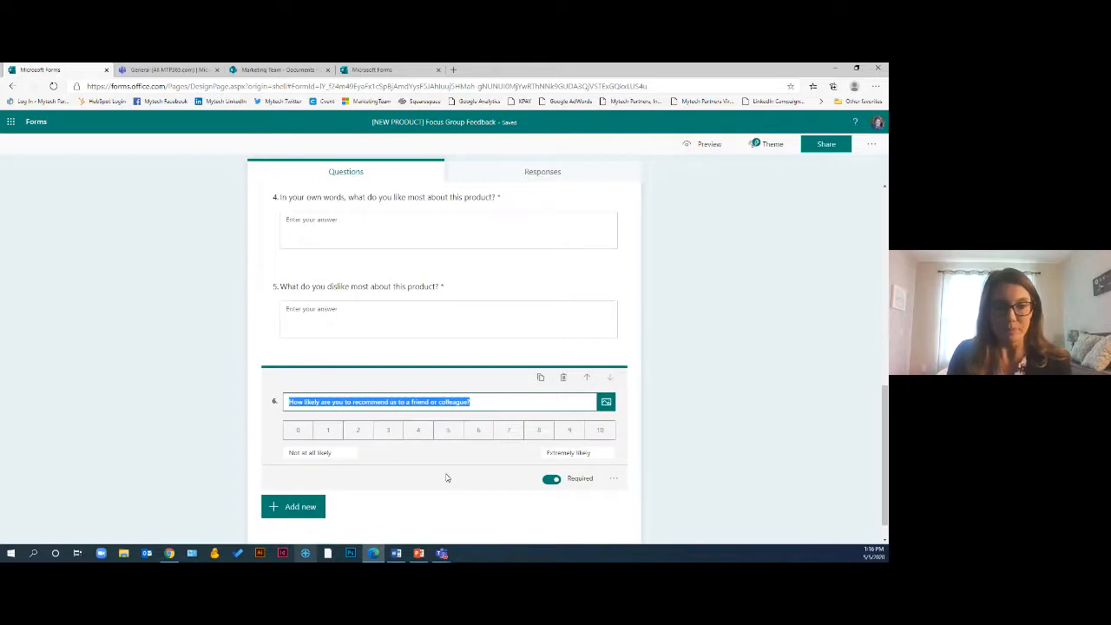
# Reword the Net Promoter Score question to "How likely are you to recommend this product to a friend or colleague?"
pyautogui.click(354, 407)
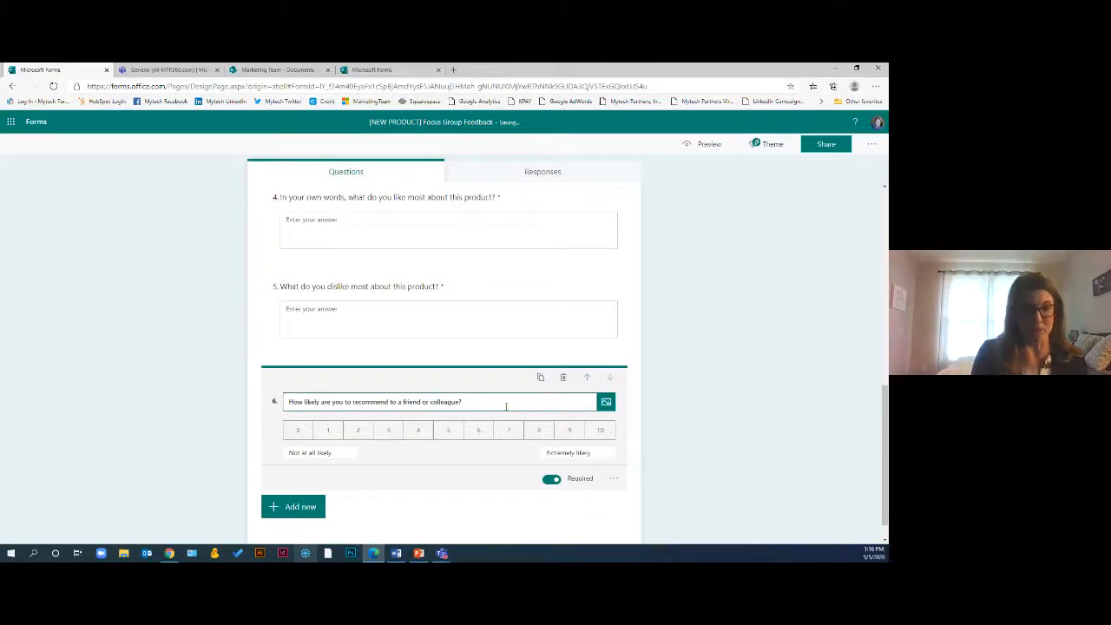
pyautogui.press('BackSpace')
pyautogui.press('Delete')
pyautogui.press('Delete')
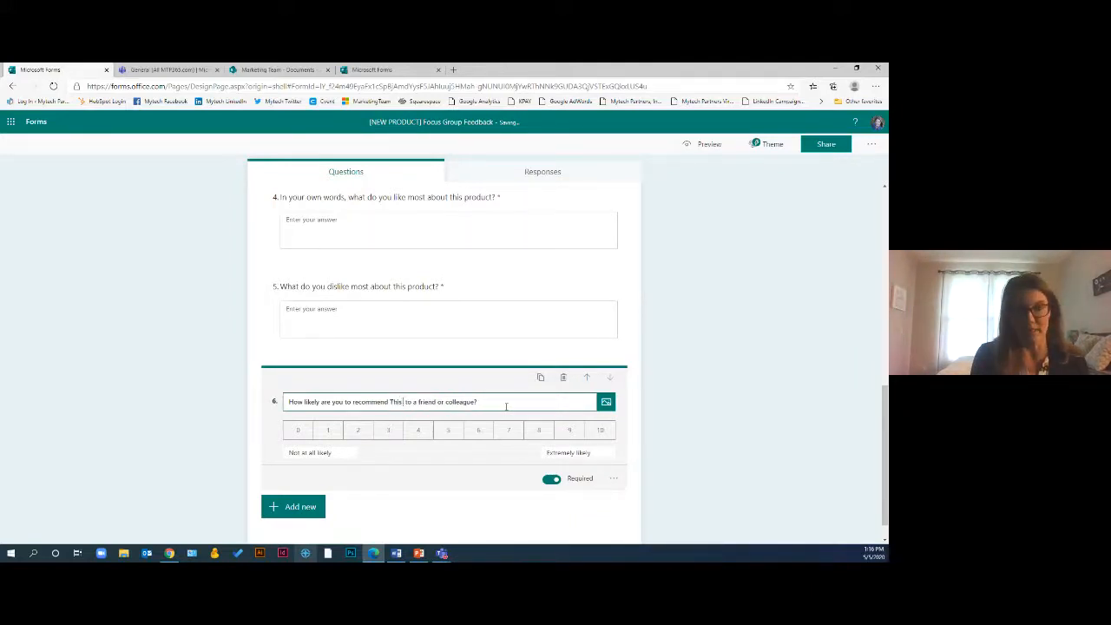
pyautogui.write('this prod')
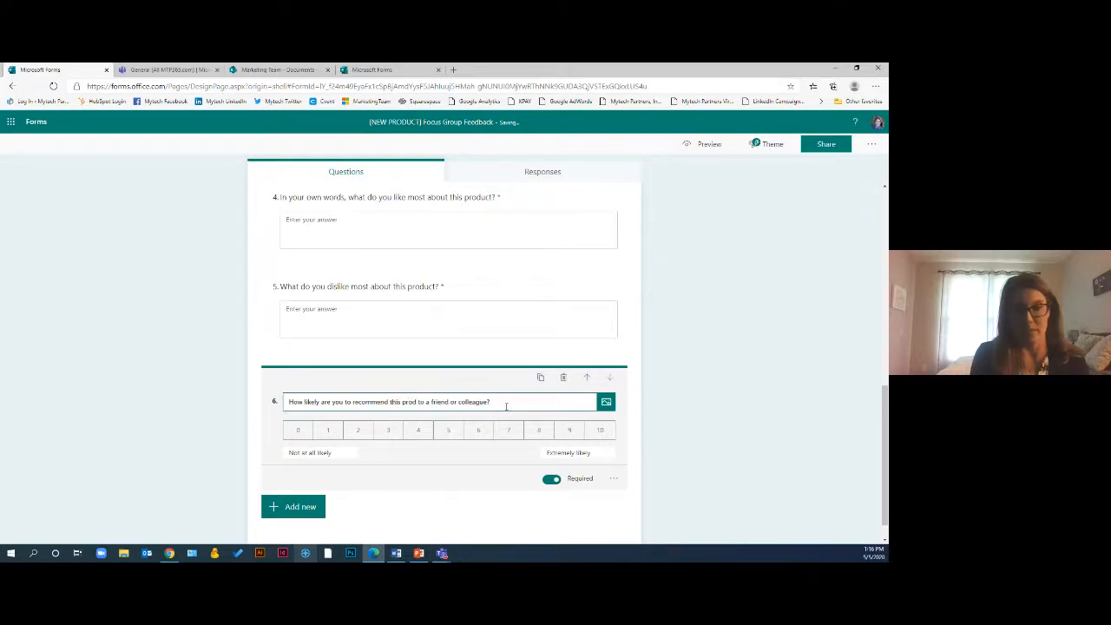
pyautogui.write('uct')
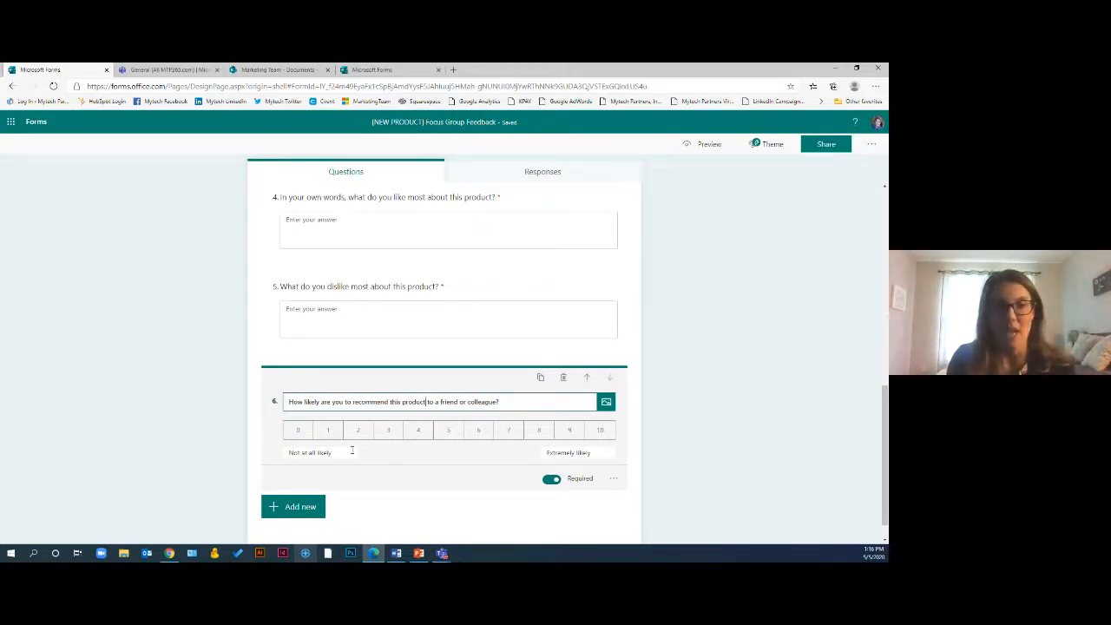
pyautogui.click(338, 453)
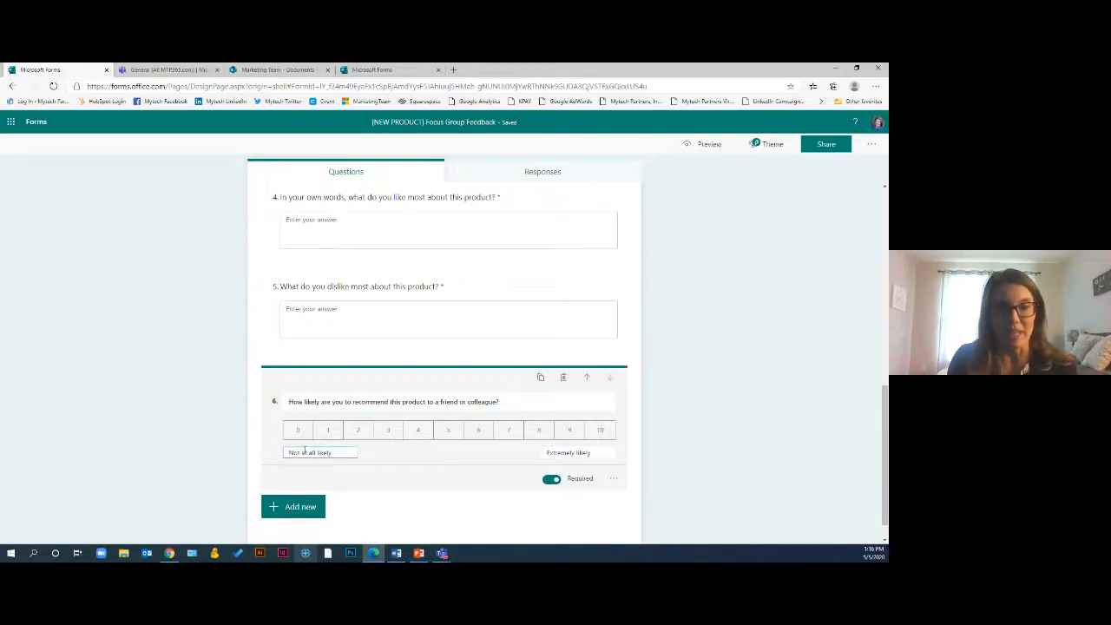
pyautogui.click(596, 453)
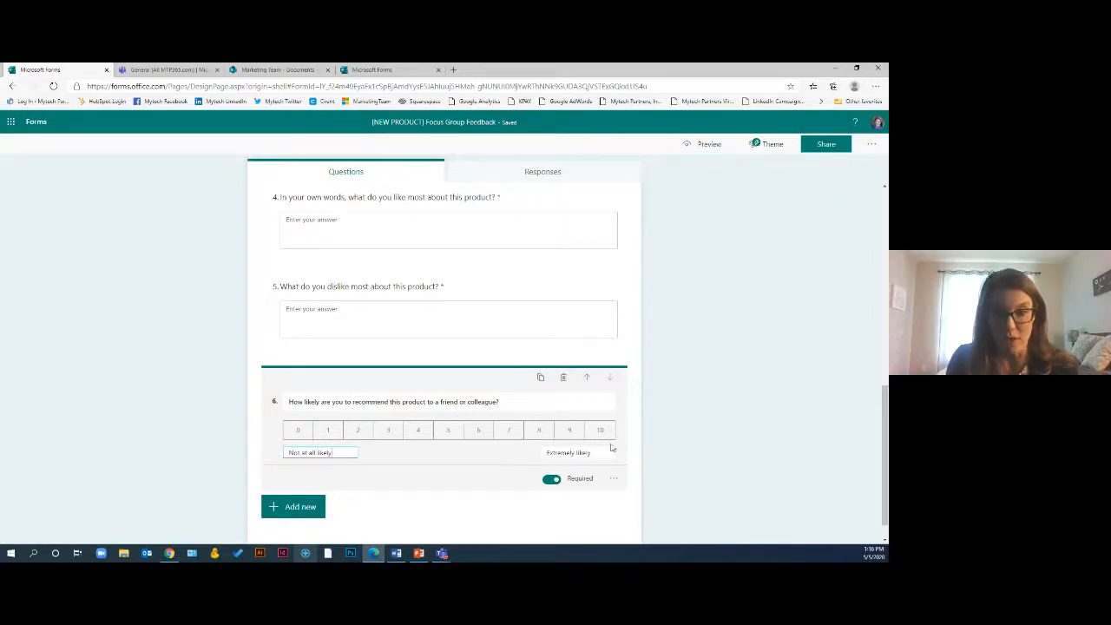
pyautogui.click(191, 481)
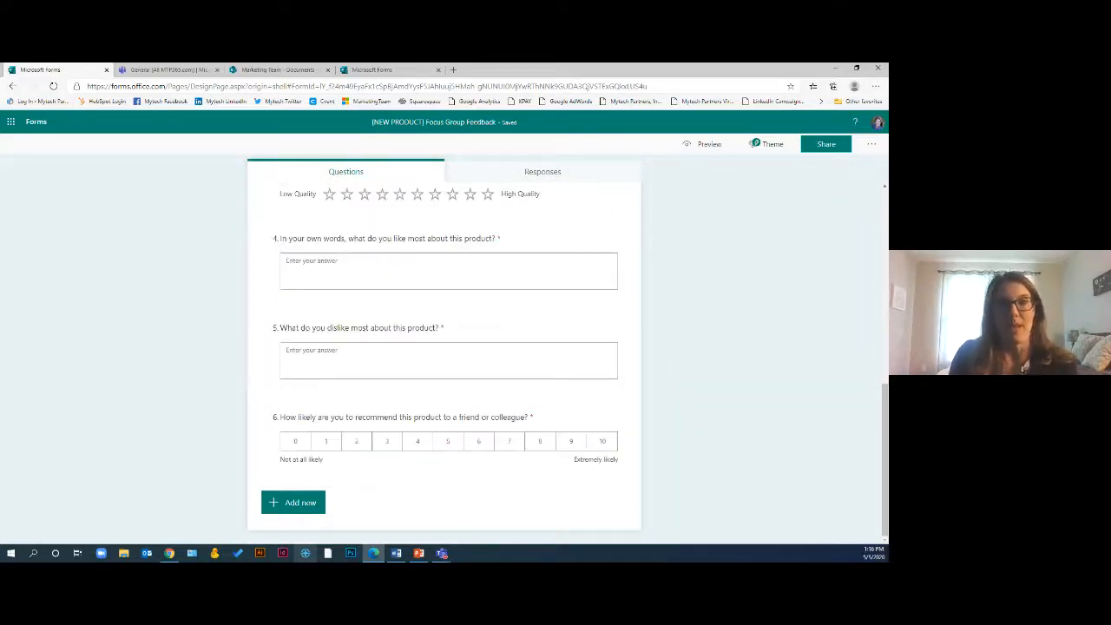
pyautogui.click(396, 553)
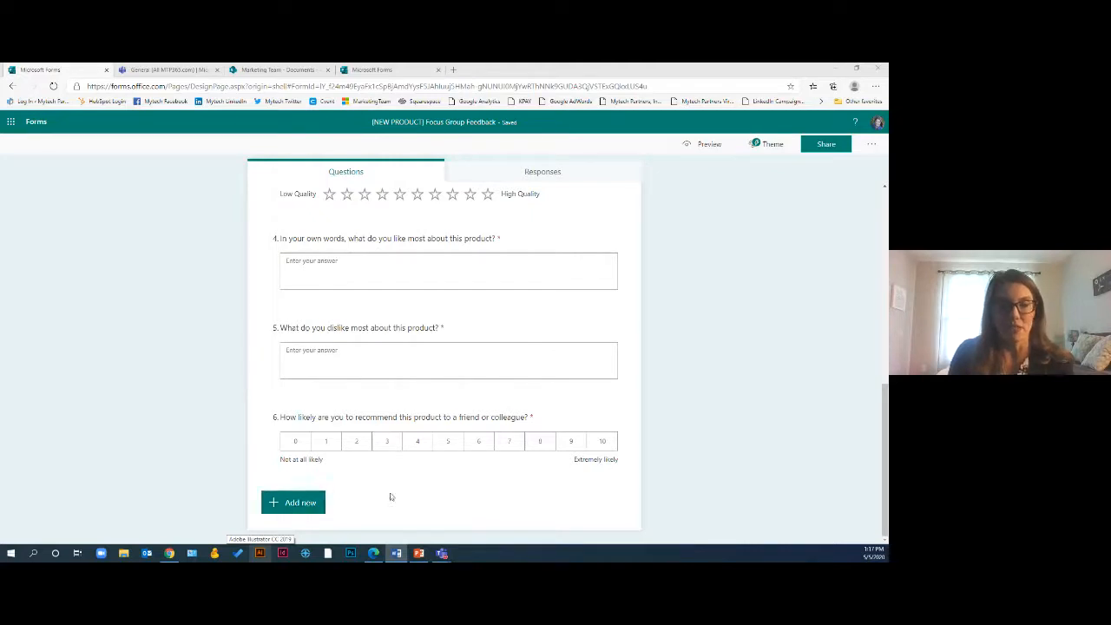
# Add a new Rating question below the Net Promoter Score question
pyautogui.click(304, 510)
pyautogui.click(304, 510)
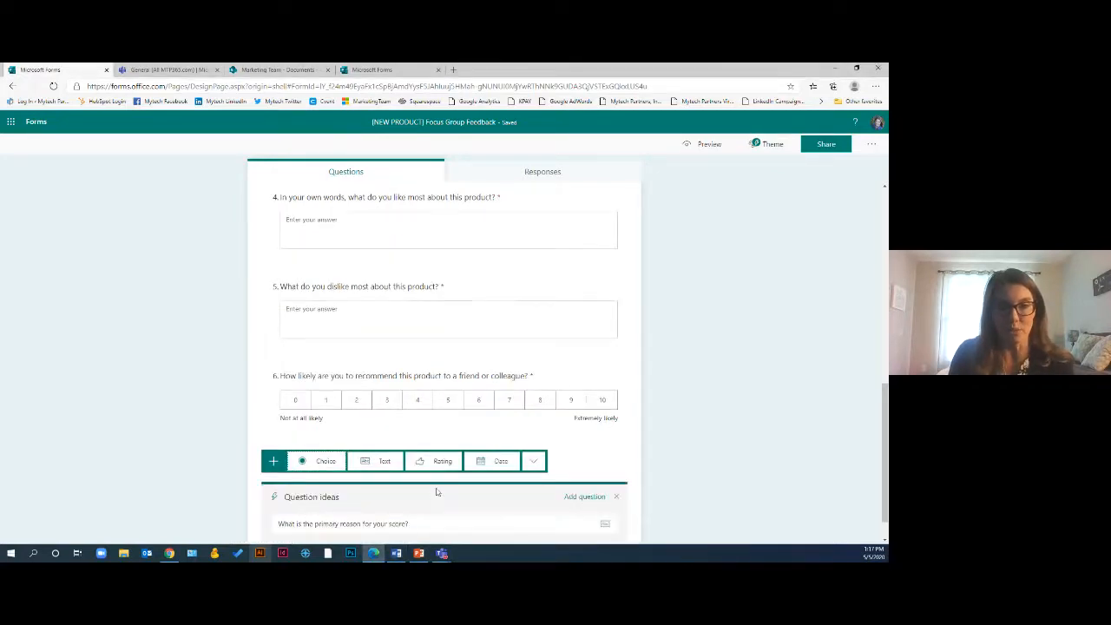
pyautogui.scroll(-1, 520, 482)
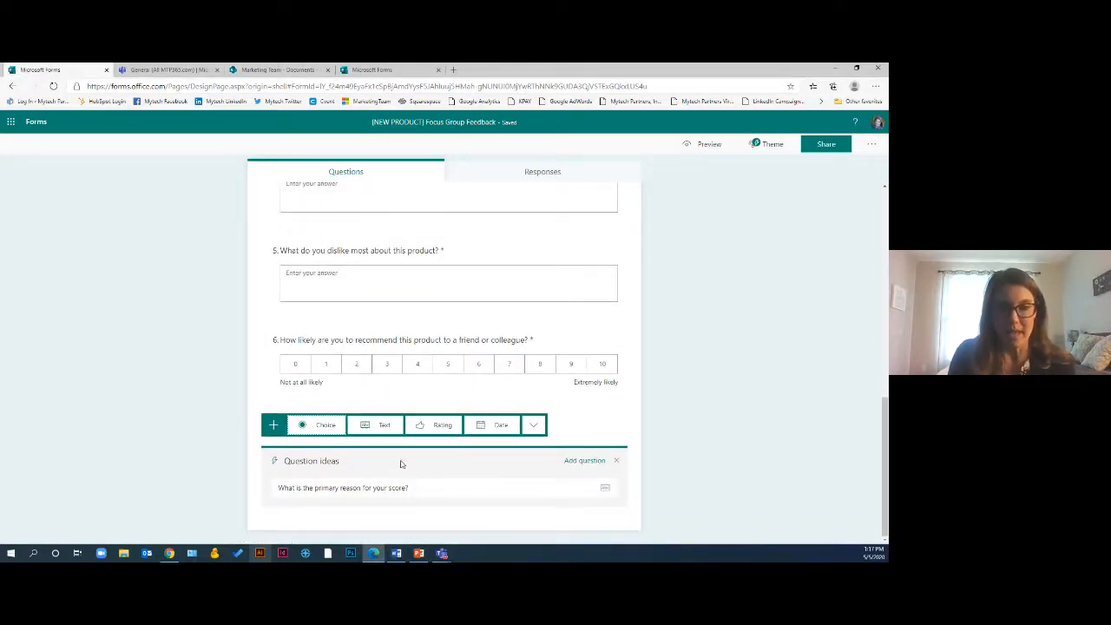
pyautogui.click(444, 427)
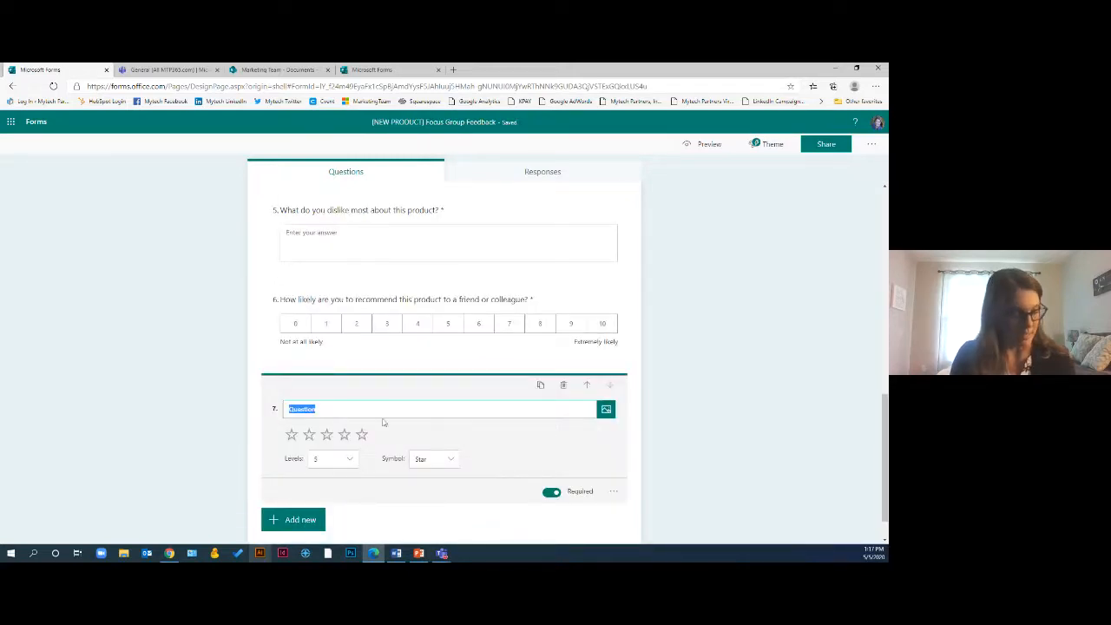
# Title the rating question "How easy were the assembly instructions to follow?"
pyautogui.write('https://youtu.be/cqeMjtYJnA8')
pyautogui.hotkey('ctrl', 'z')
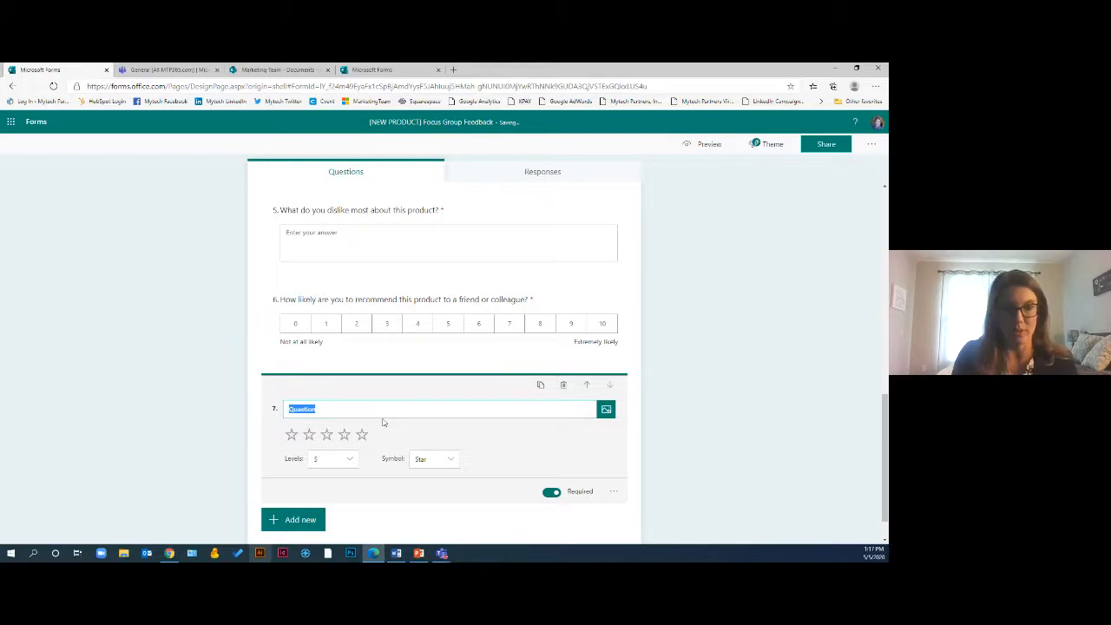
pyautogui.hotkey('alt', 'Tab')
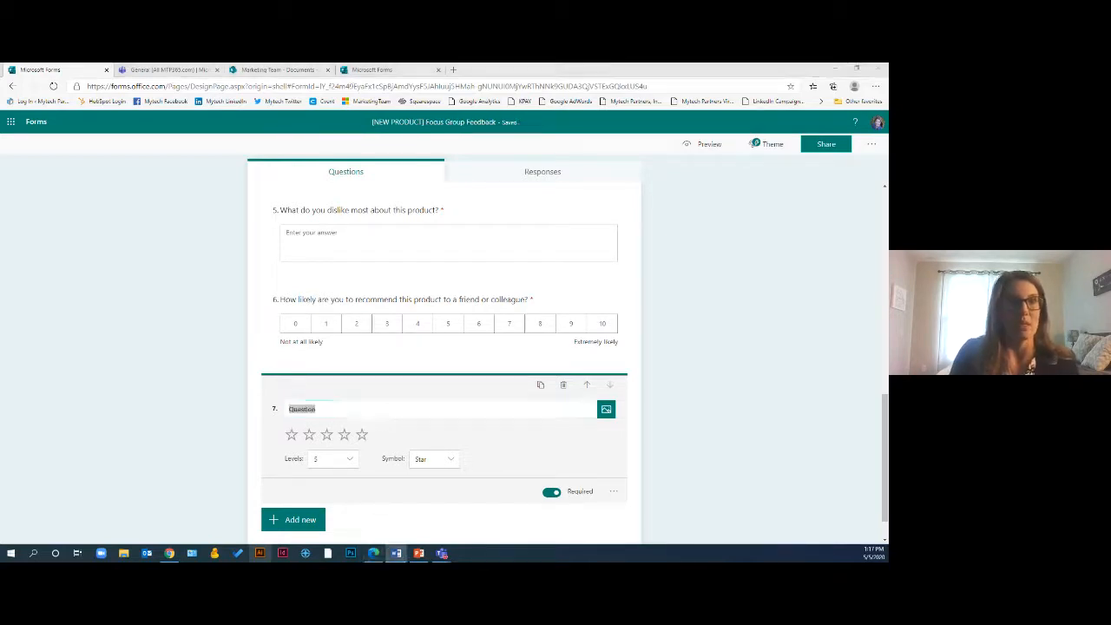
pyautogui.click(372, 411)
pyautogui.press('BackSpace')
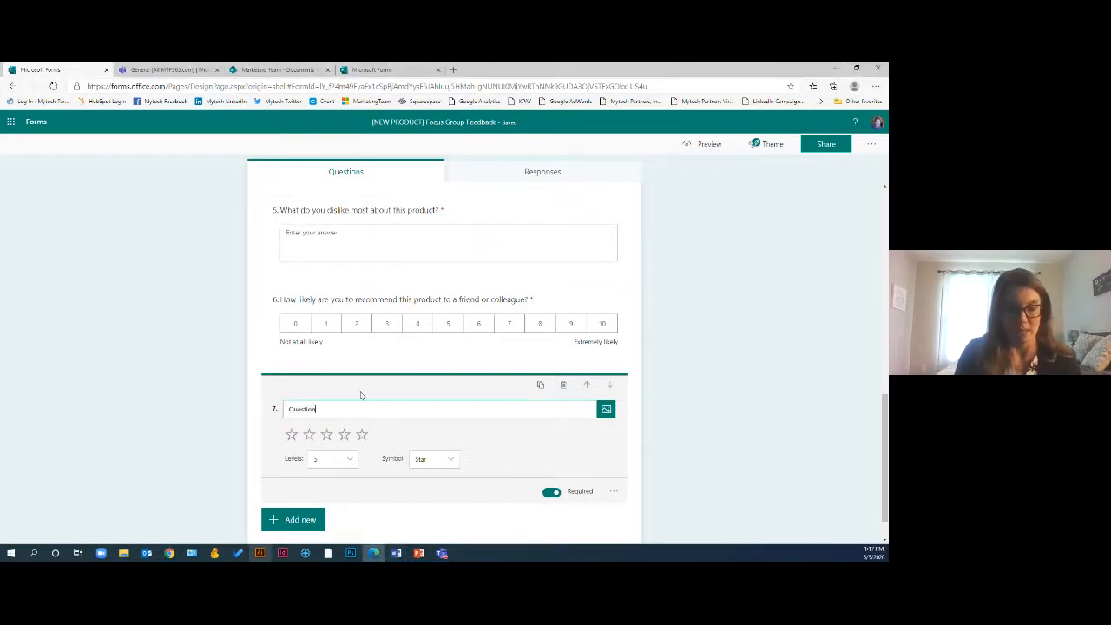
pyautogui.press('BackSpace')
pyautogui.press('BackSpace')
pyautogui.press('BackSpace')
pyautogui.press('BackSpace')
pyautogui.press('BackSpace')
pyautogui.press('BackSpace')
pyautogui.press('BackSpace')
pyautogui.write('How')
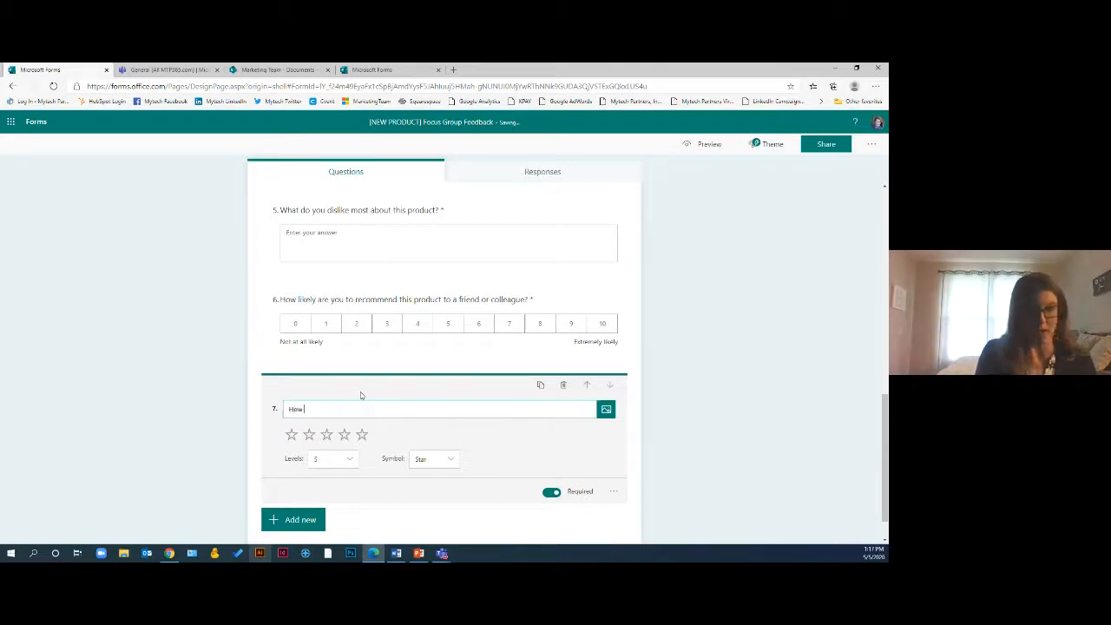
pyautogui.write(' easi')
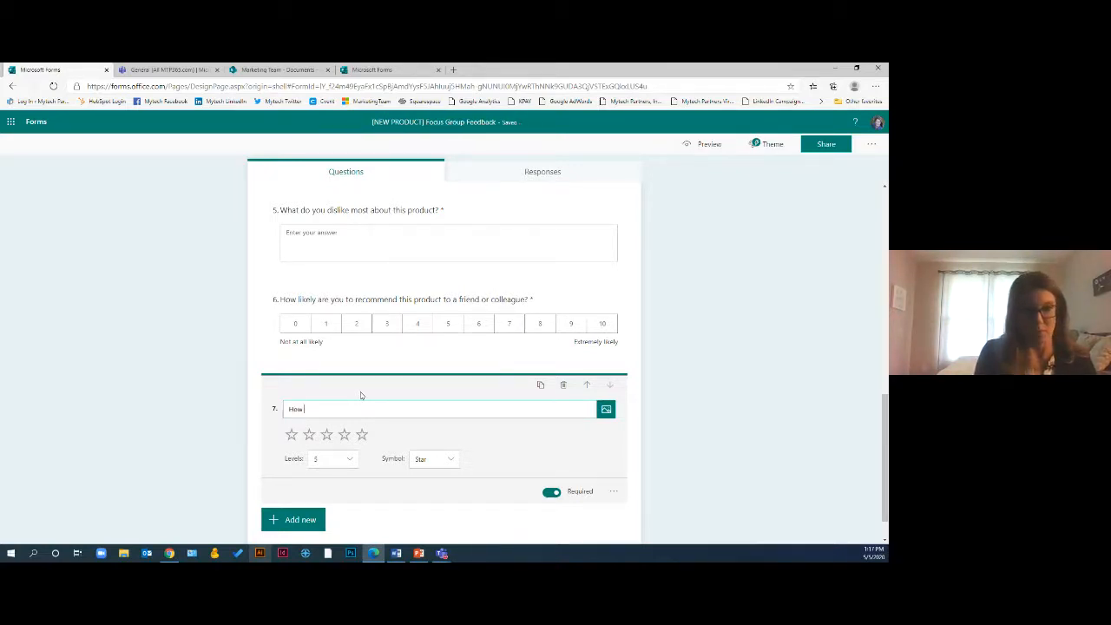
pyautogui.write(' easy were the assembly instructions to')
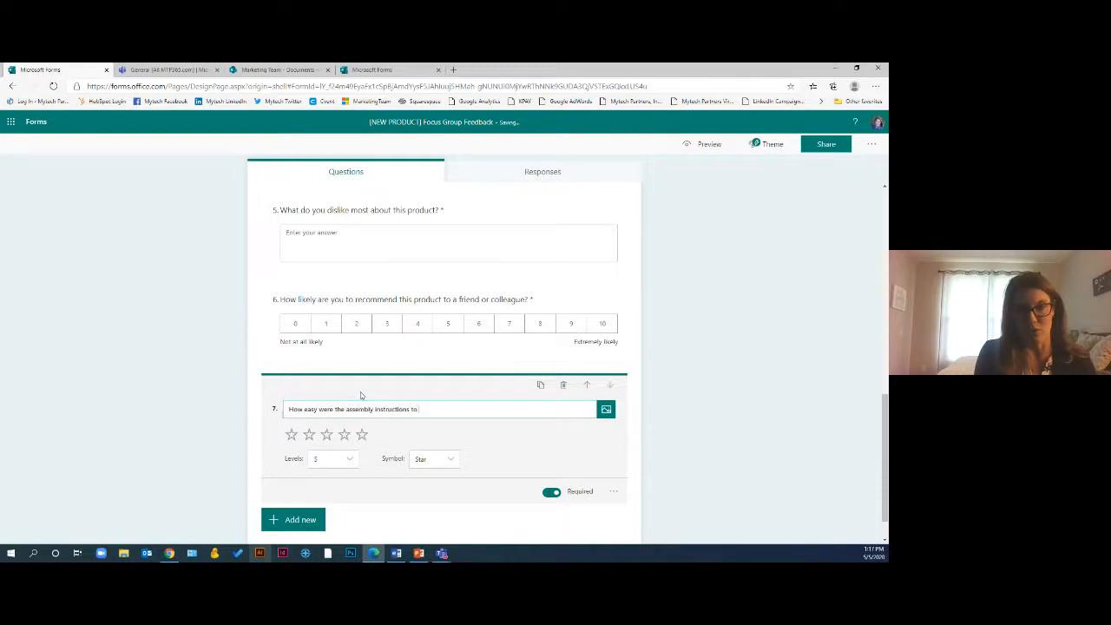
pyautogui.write('?')
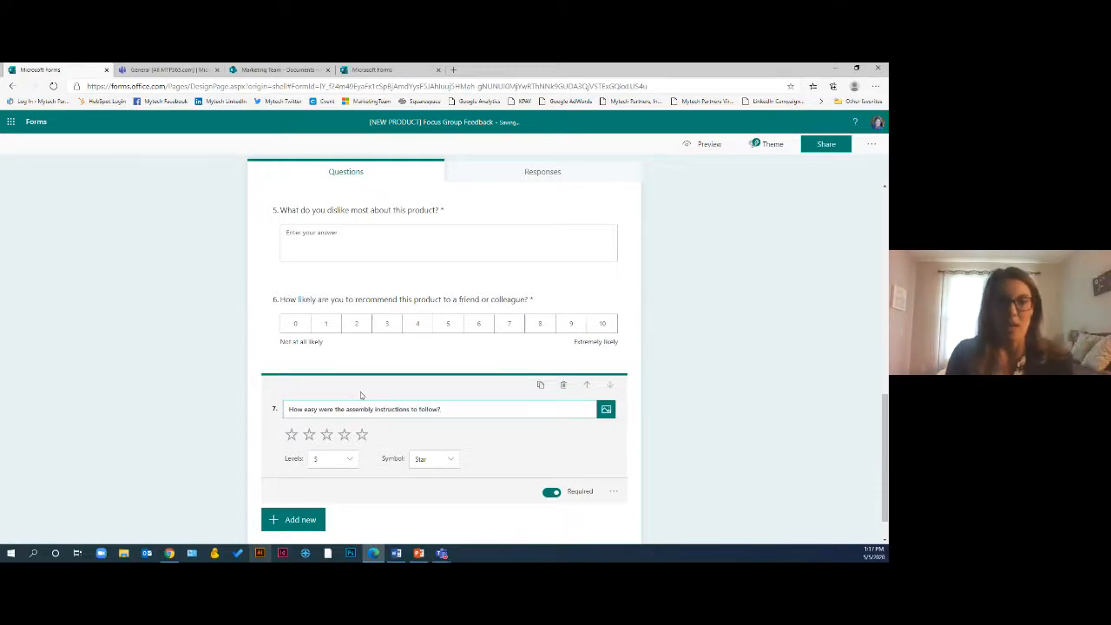
# Set the rating question's levels to 10
pyautogui.click(342, 465)
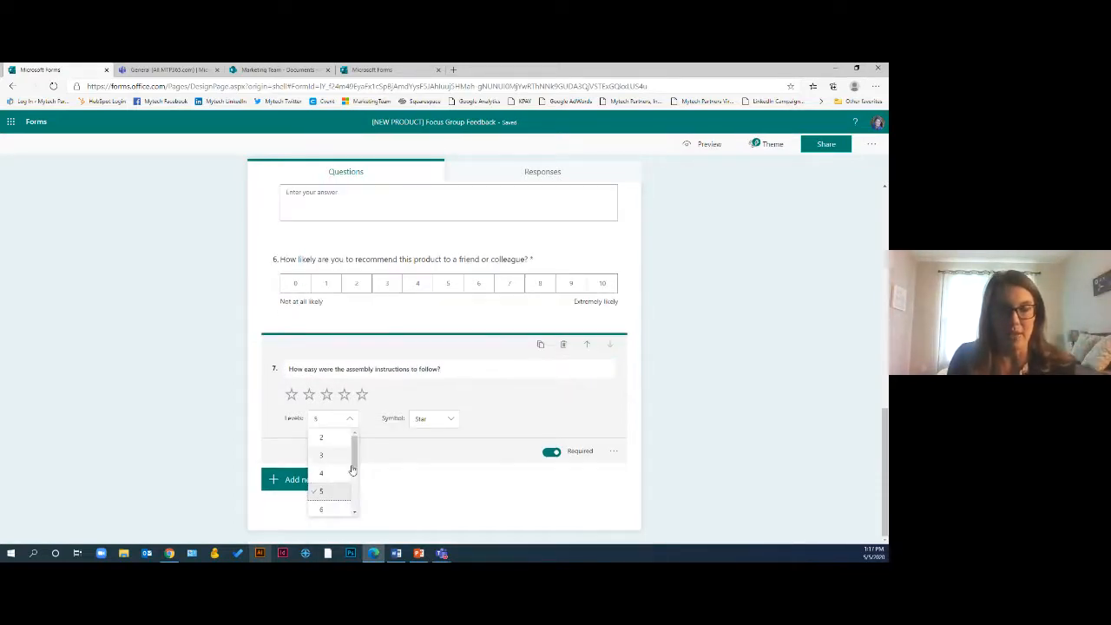
pyautogui.click(354, 514)
pyautogui.click(354, 514)
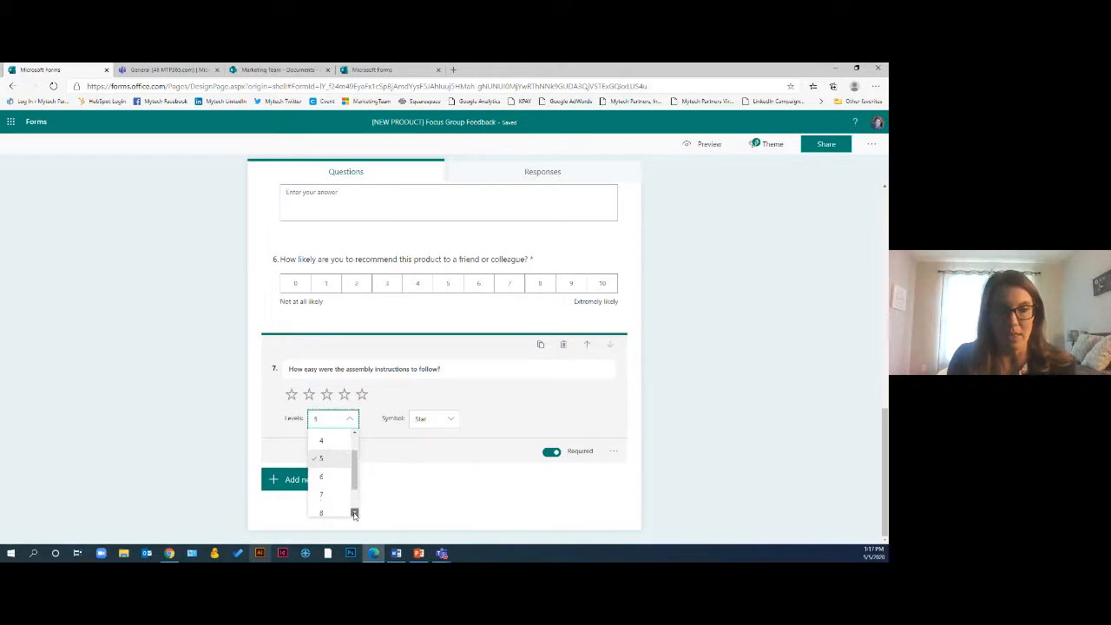
pyautogui.click(355, 513)
pyautogui.click(354, 514)
pyautogui.click(328, 511)
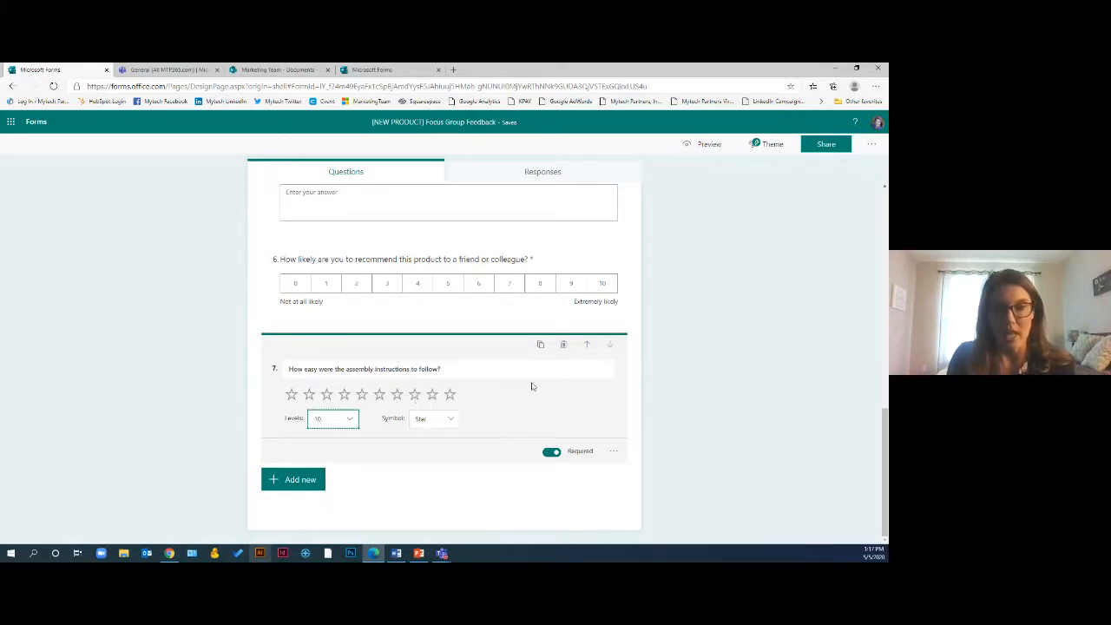
# Attach a YouTube video on the assembly instructions to the rating question by pasting its URL
pyautogui.moveTo(606, 372)
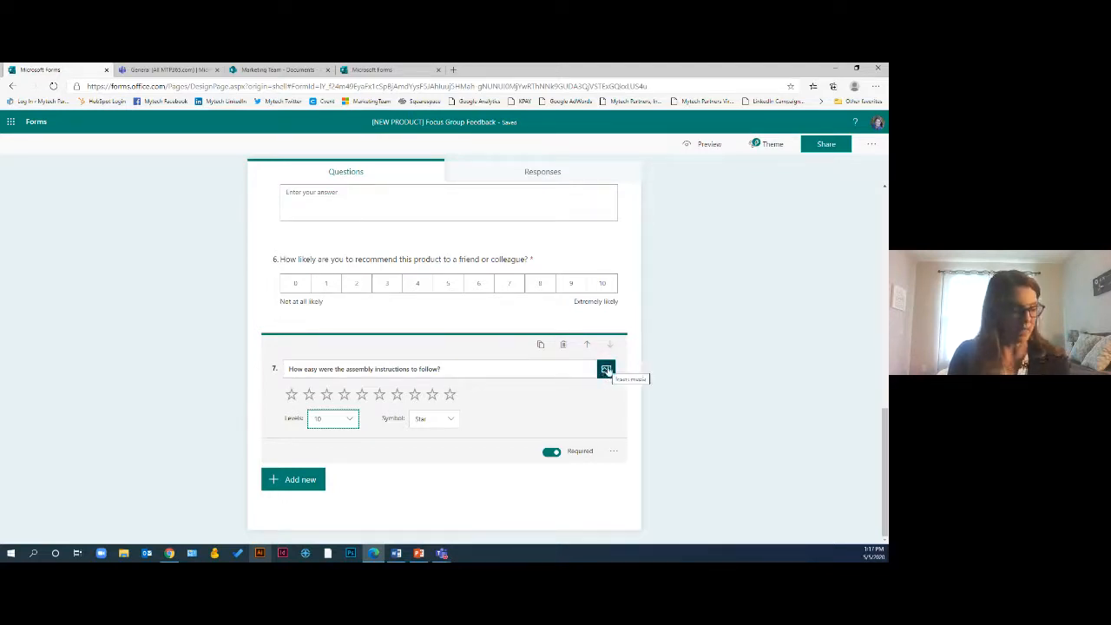
pyautogui.click(606, 371)
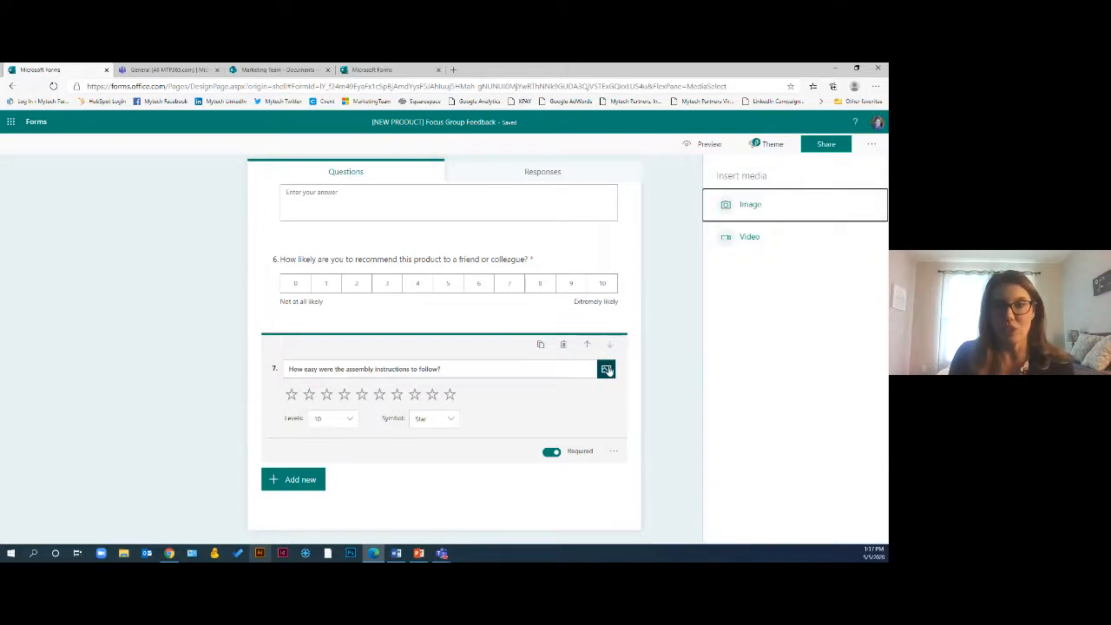
pyautogui.click(731, 244)
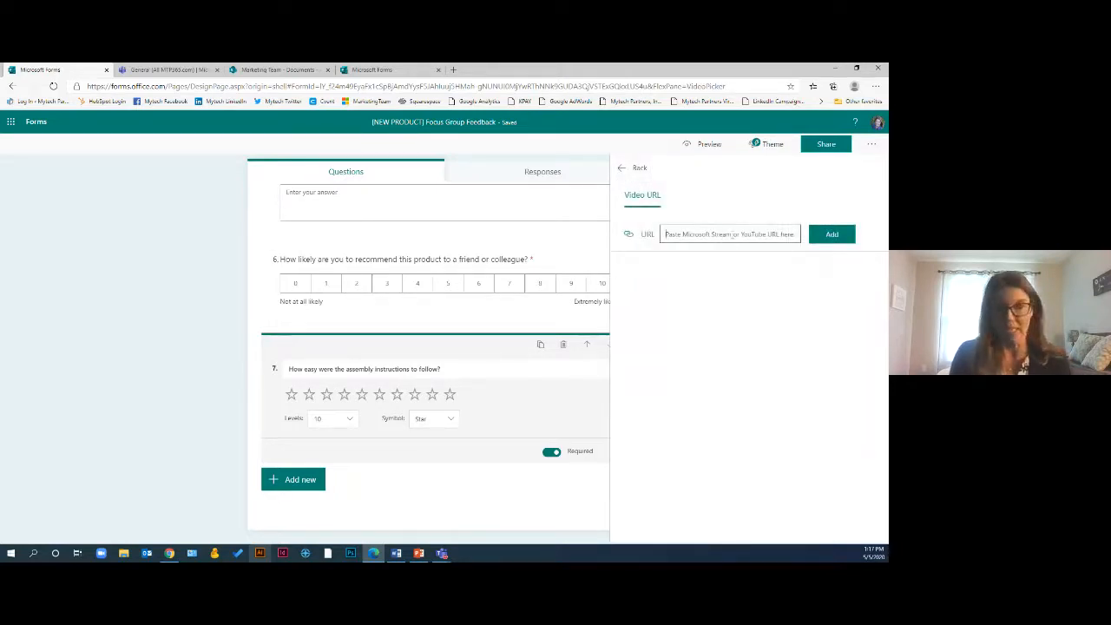
pyautogui.write('https://youtu.be/cqeMjJX7nA8')
pyautogui.click(816, 236)
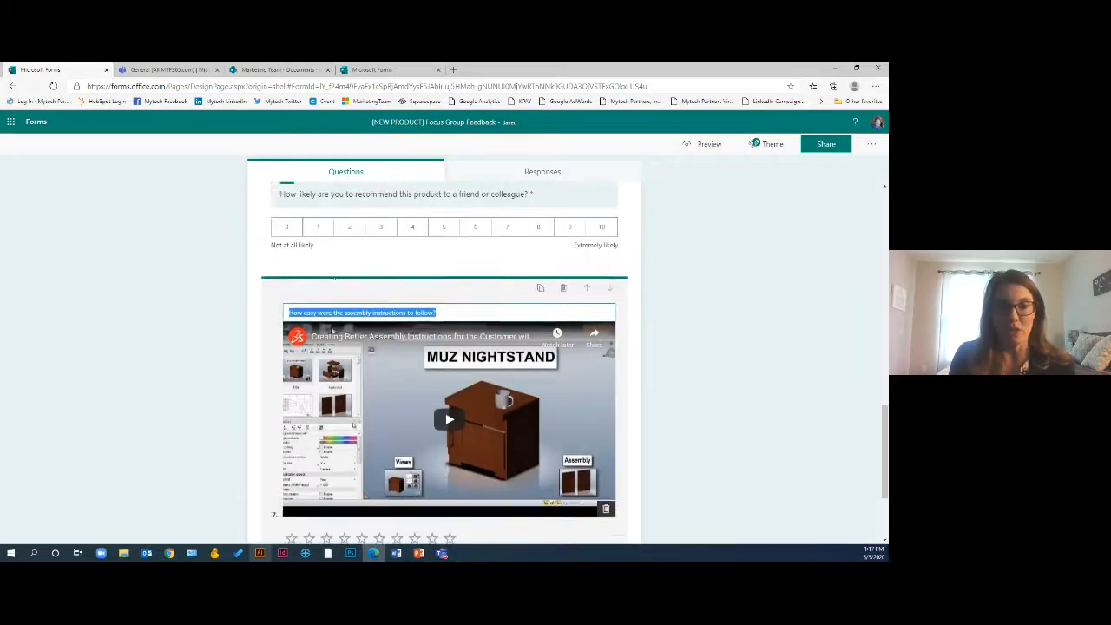
pyautogui.scroll(-3, 408, 312)
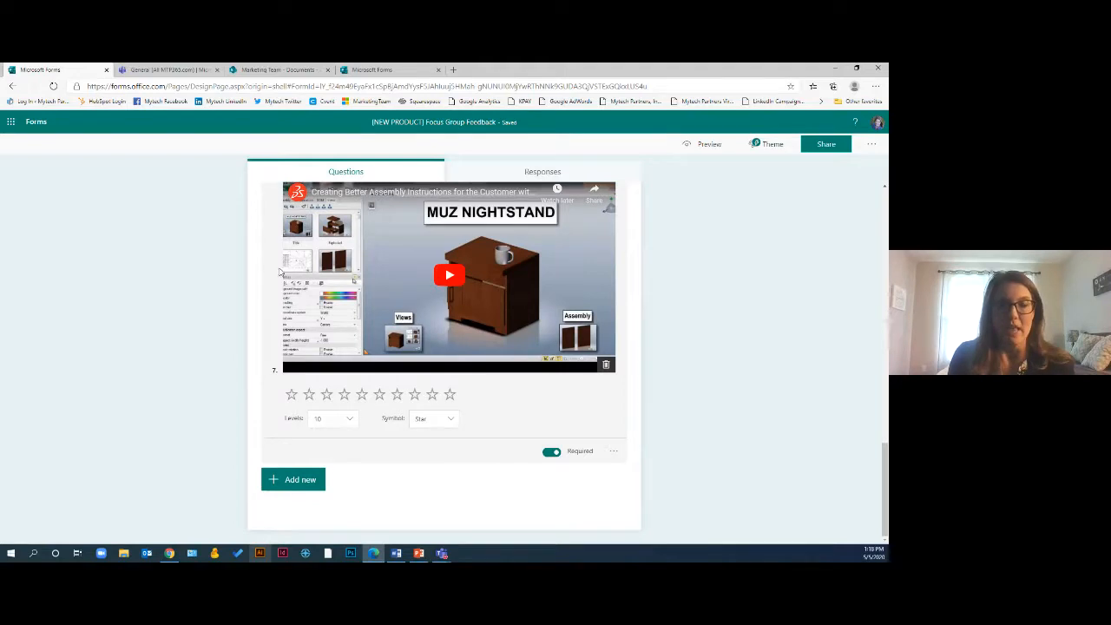
pyautogui.click(220, 263)
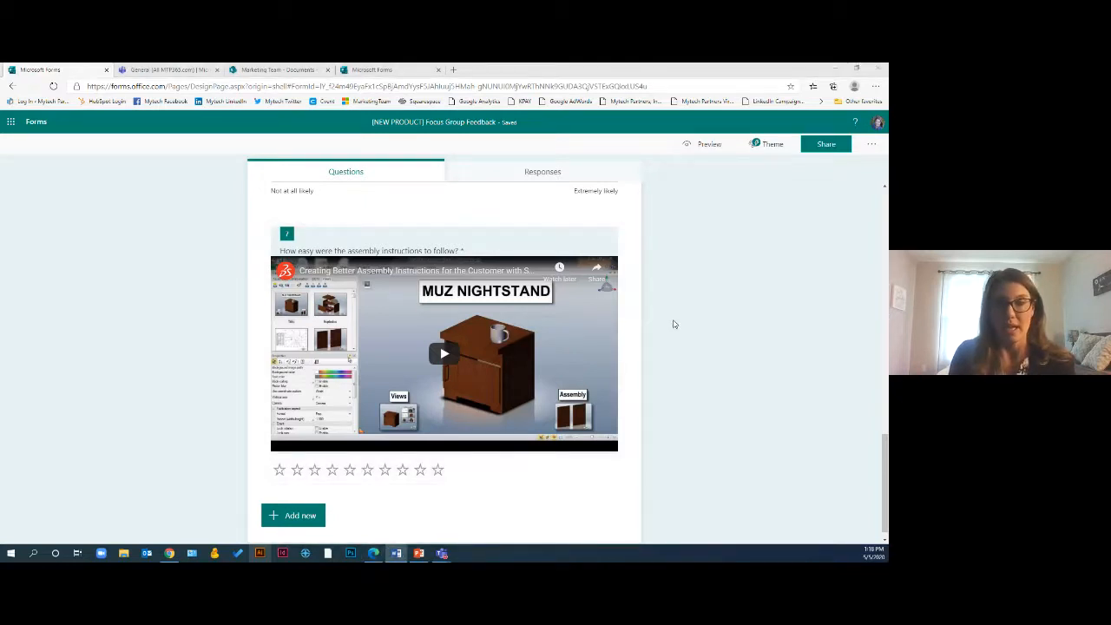
# Open the form settings and allow anyone with the link to respond
pyautogui.scroll(-1, 674, 323)
pyautogui.scroll(10, 677, 347)
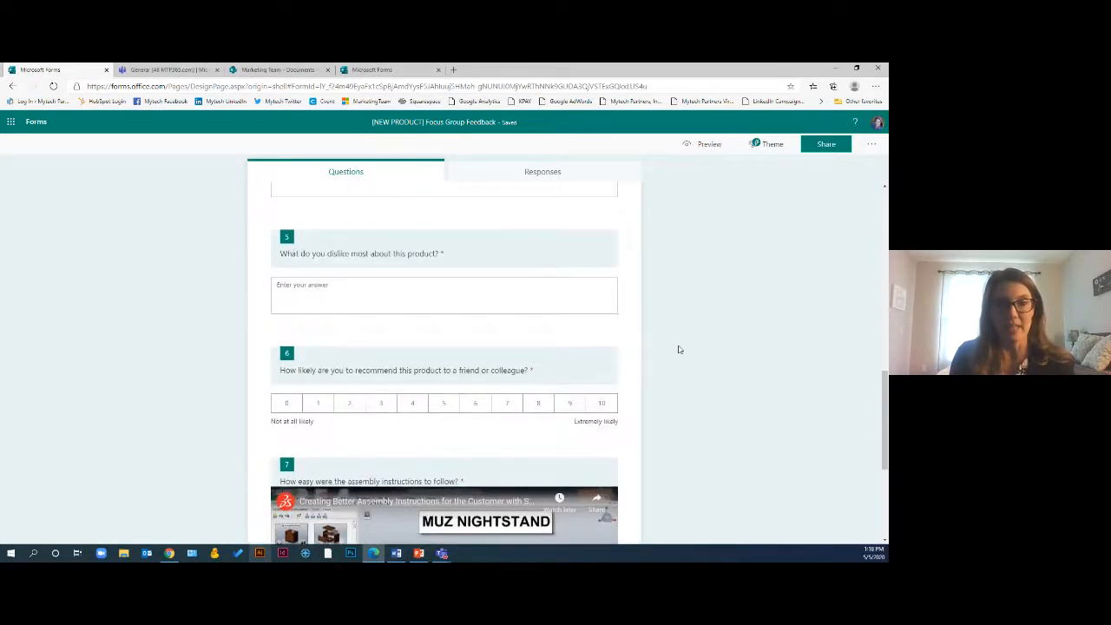
pyautogui.scroll(8, 679, 349)
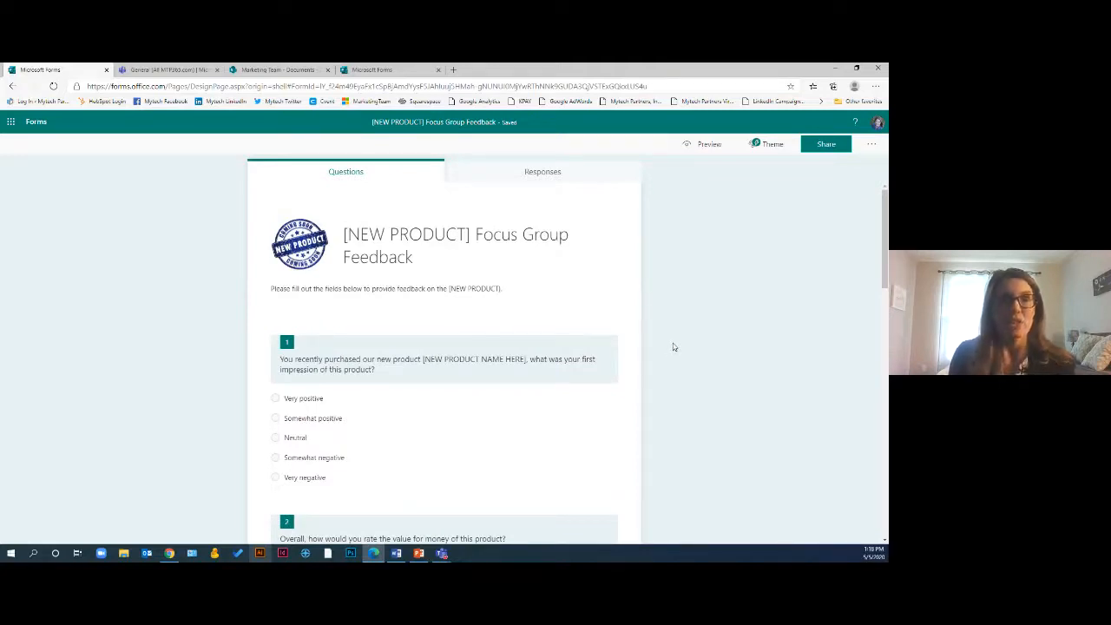
pyautogui.click(872, 146)
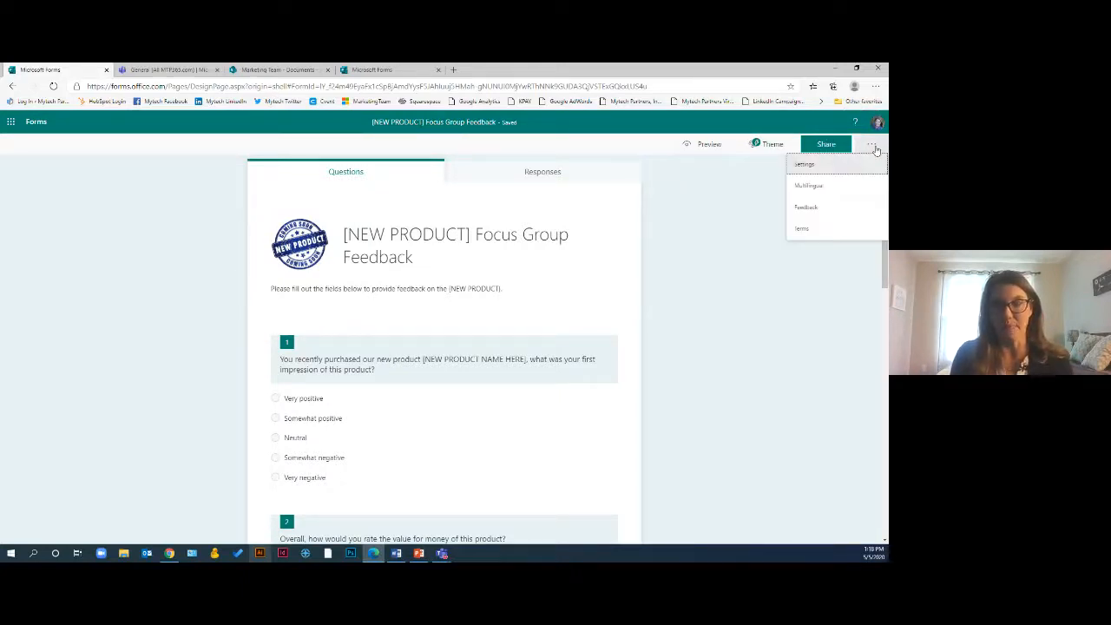
pyautogui.click(821, 165)
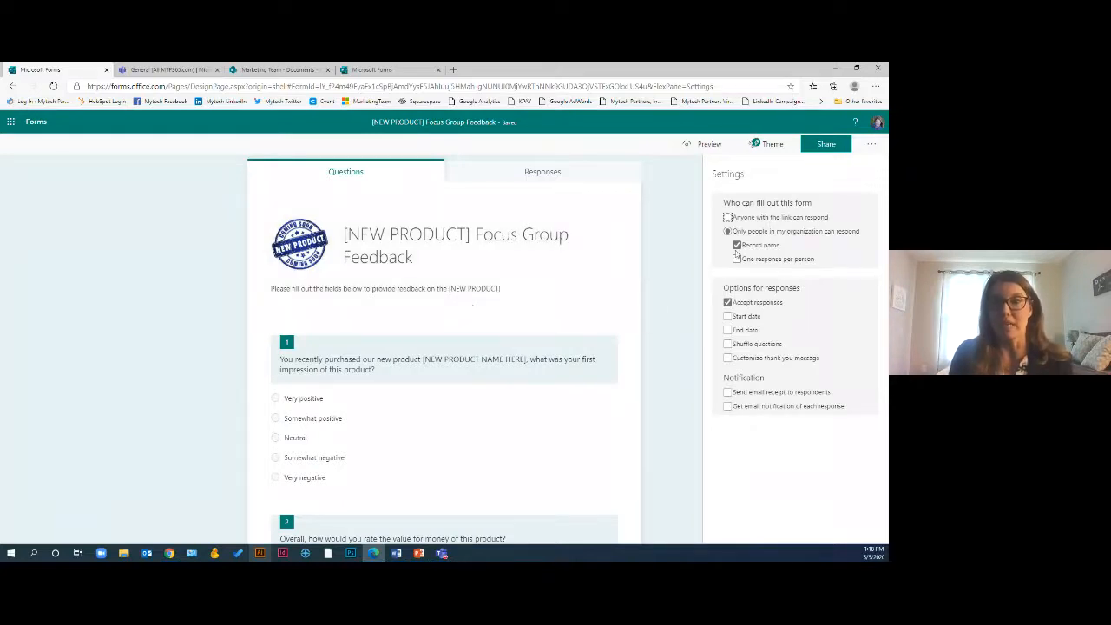
pyautogui.click(729, 218)
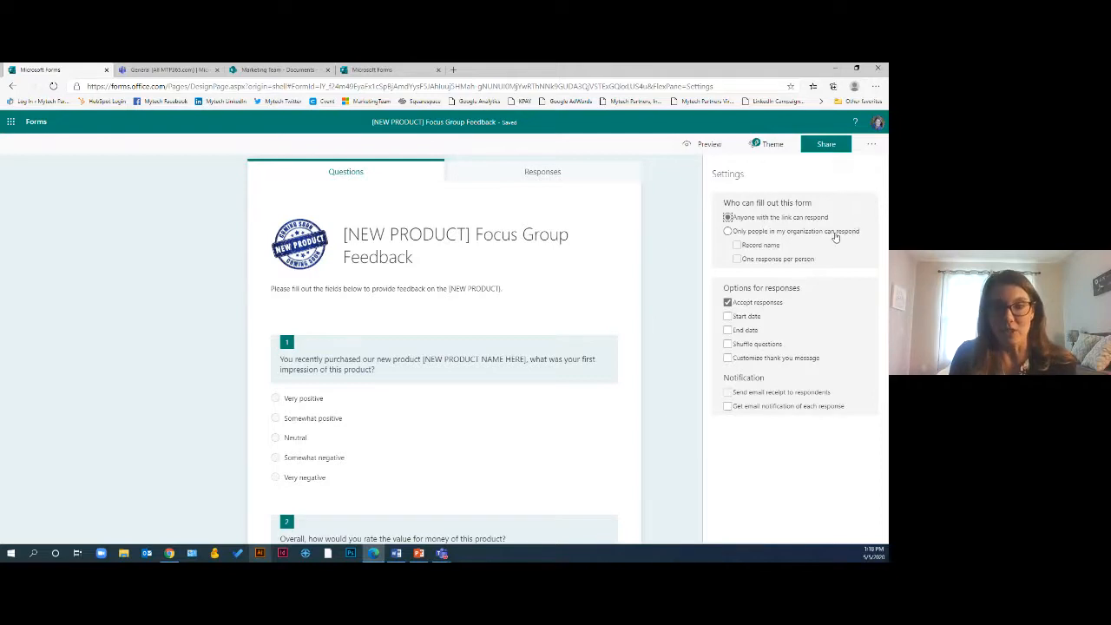
# Try restricting responses to people in the organization with recorded names and one response per person
pyautogui.click(728, 231)
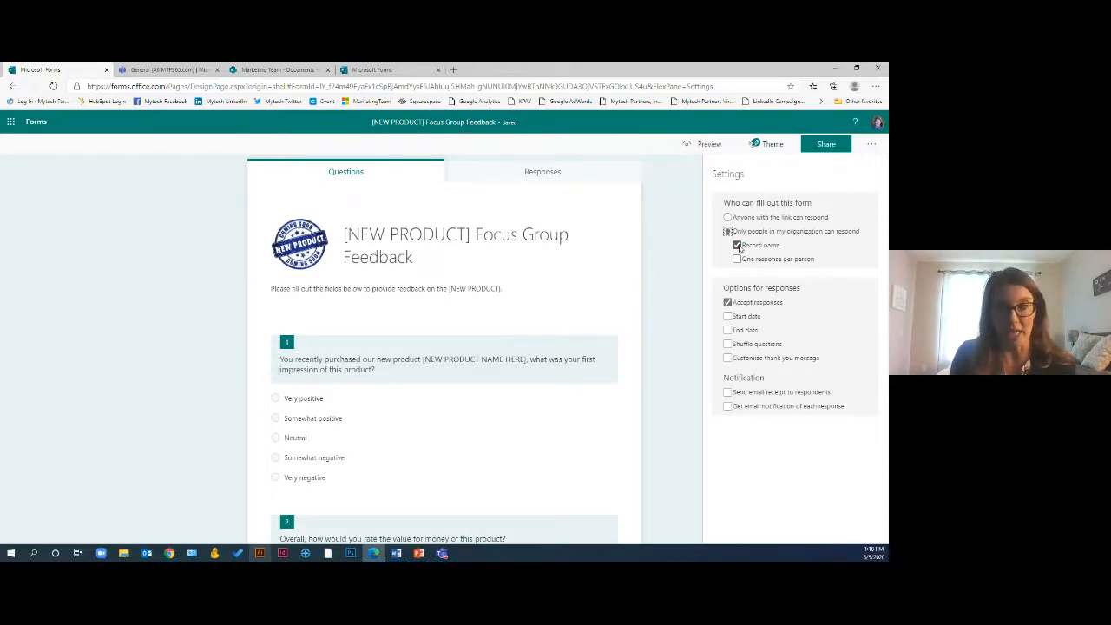
pyautogui.click(738, 260)
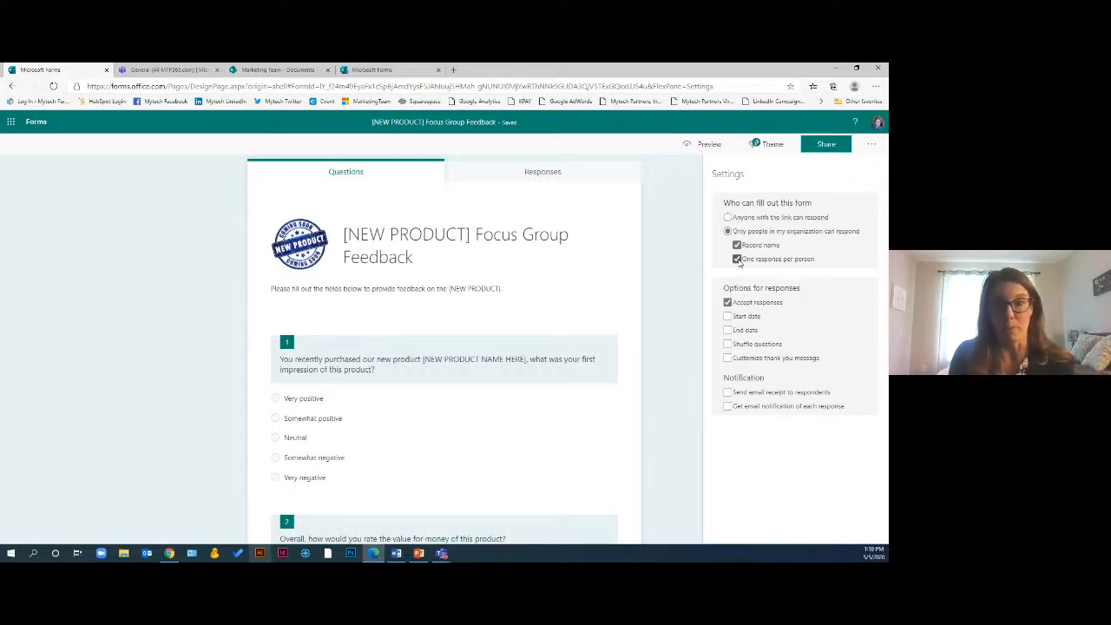
pyautogui.click(738, 260)
pyautogui.click(737, 246)
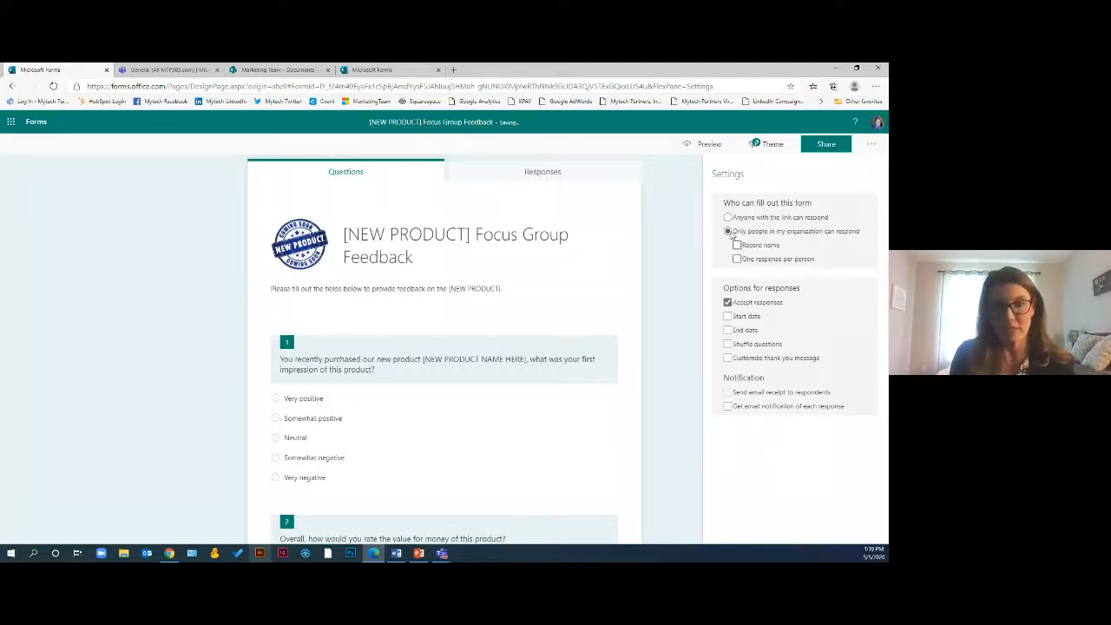
pyautogui.click(728, 217)
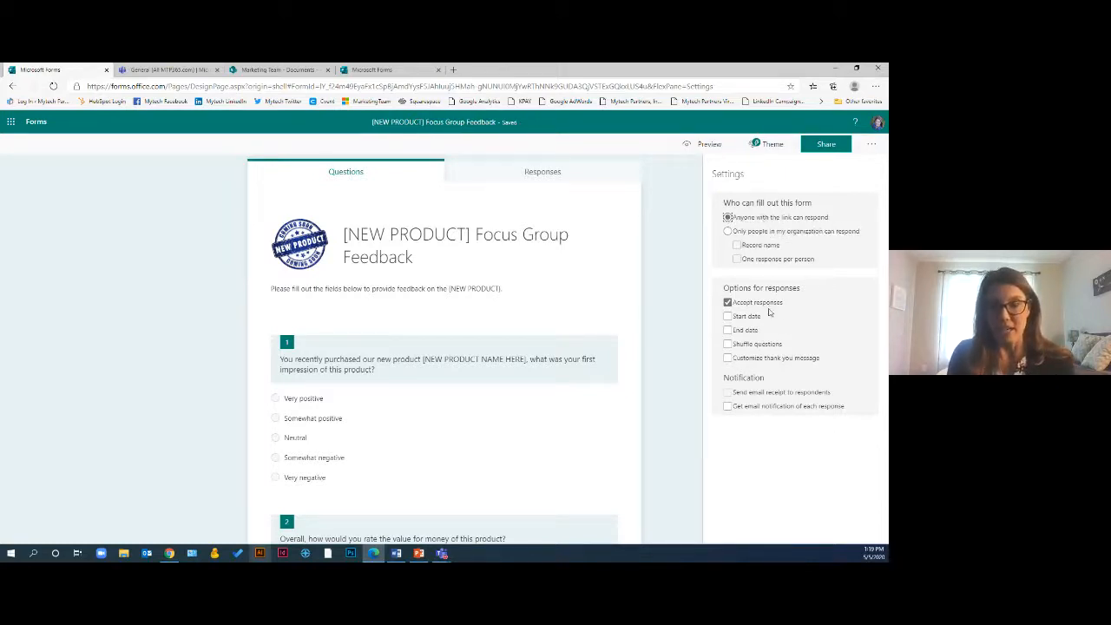
# Enable a start date for responses of 5/4/2020 at 2:00 PM
pyautogui.click(727, 302)
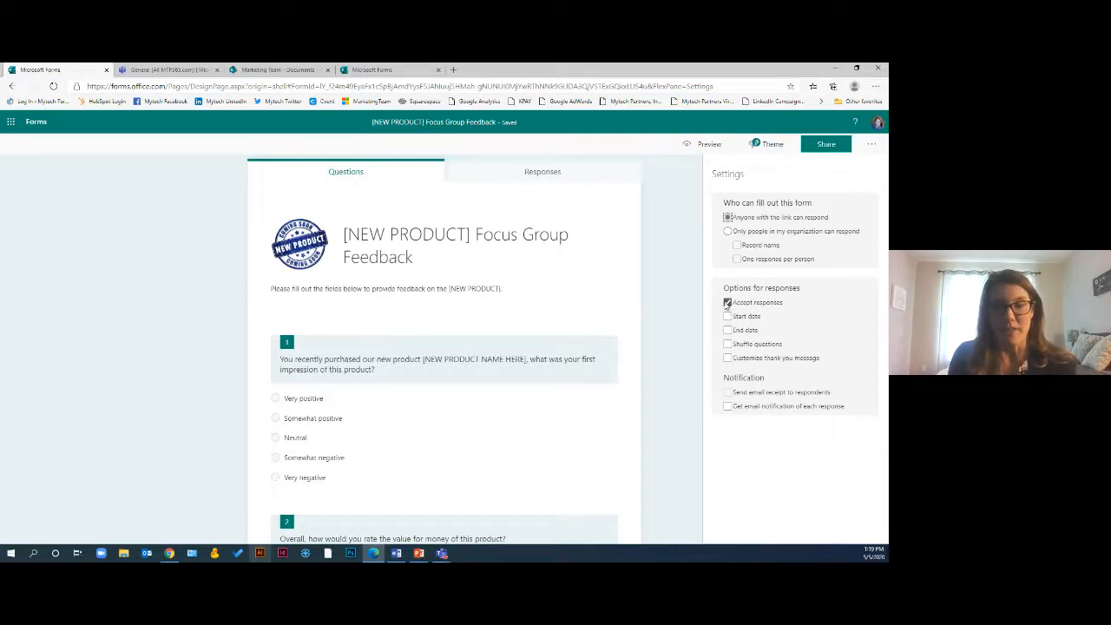
pyautogui.click(728, 302)
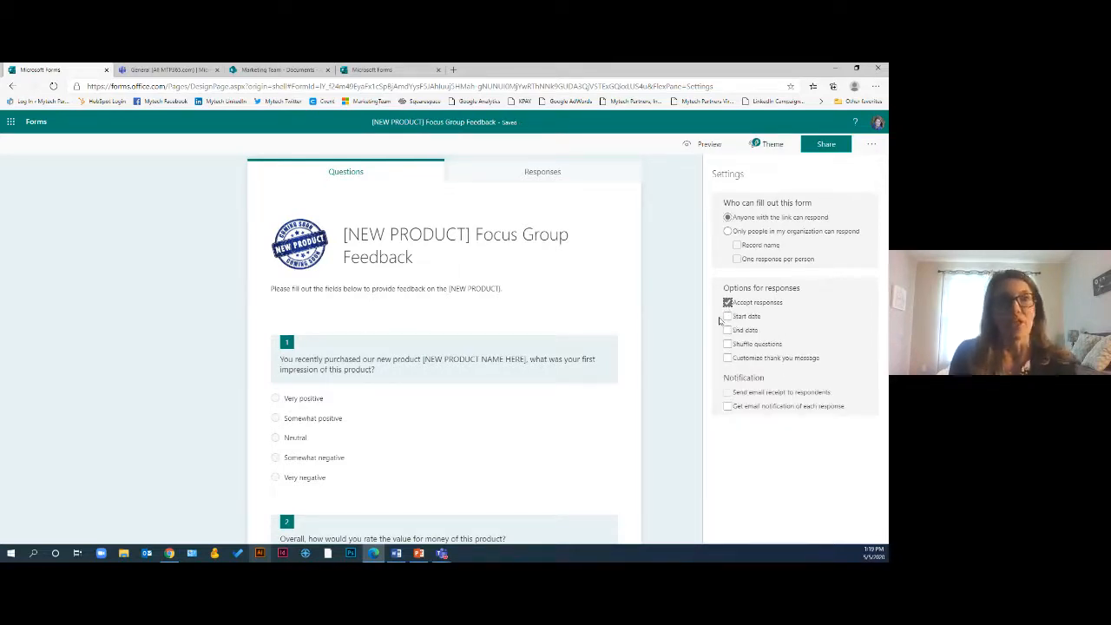
pyautogui.click(727, 316)
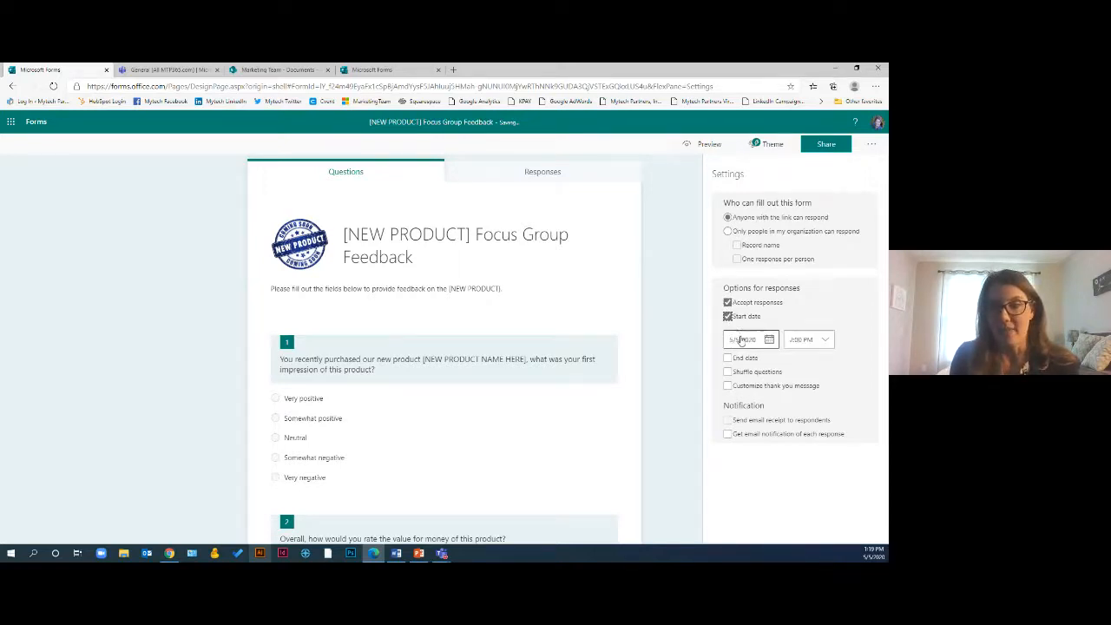
pyautogui.click(741, 339)
pyautogui.click(739, 403)
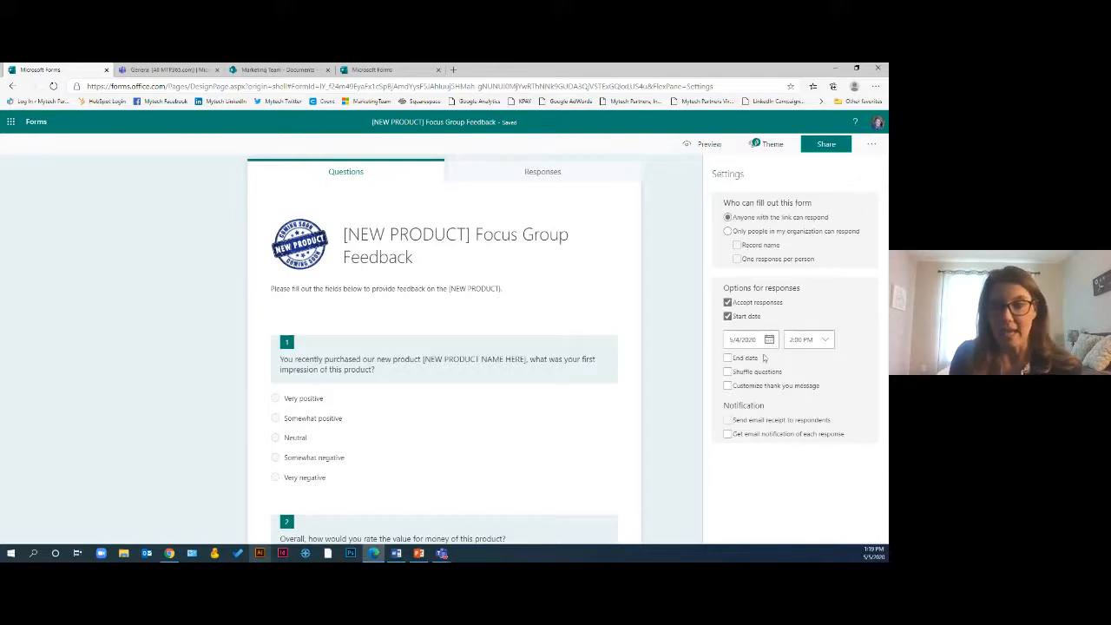
# Set an end date of 5/11/2020 and turn on a customized thank-you message
pyautogui.click(733, 359)
pyautogui.click(742, 381)
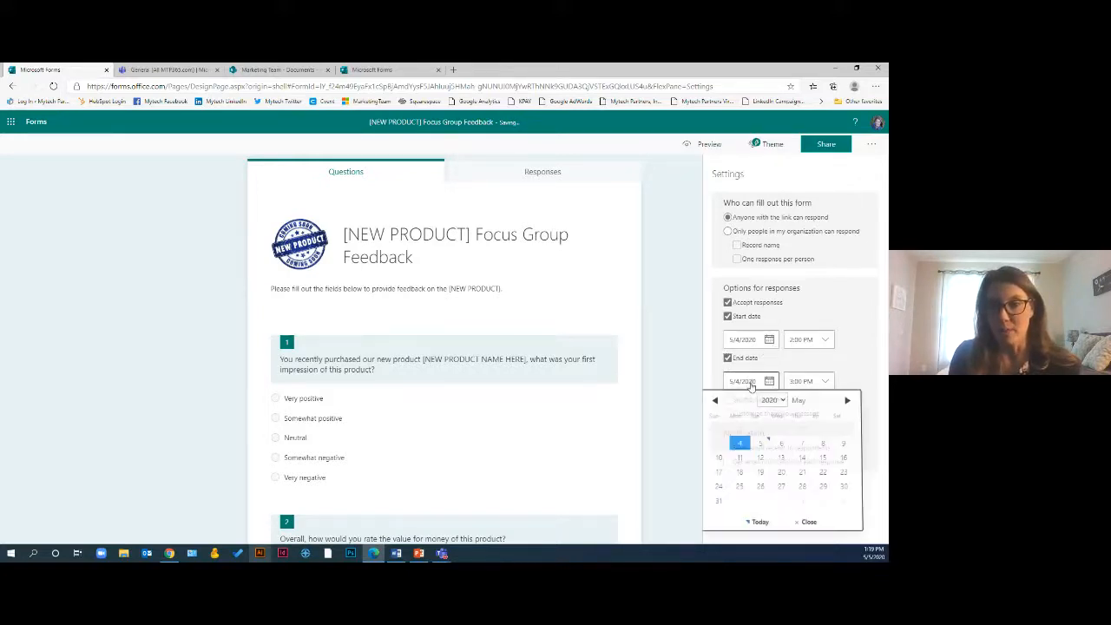
pyautogui.click(740, 460)
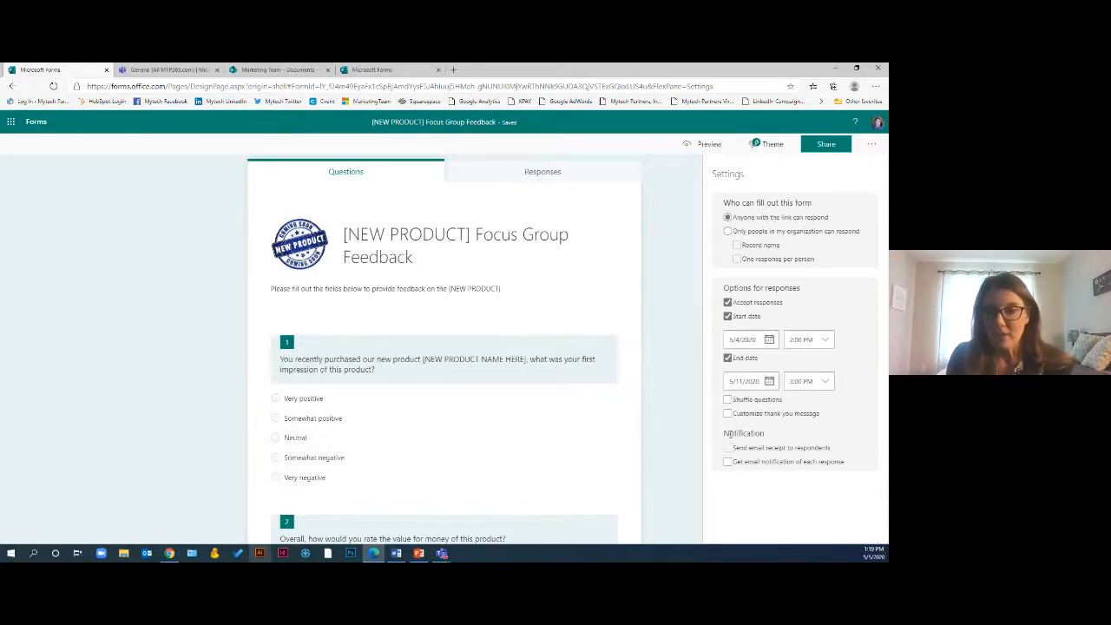
pyautogui.click(728, 414)
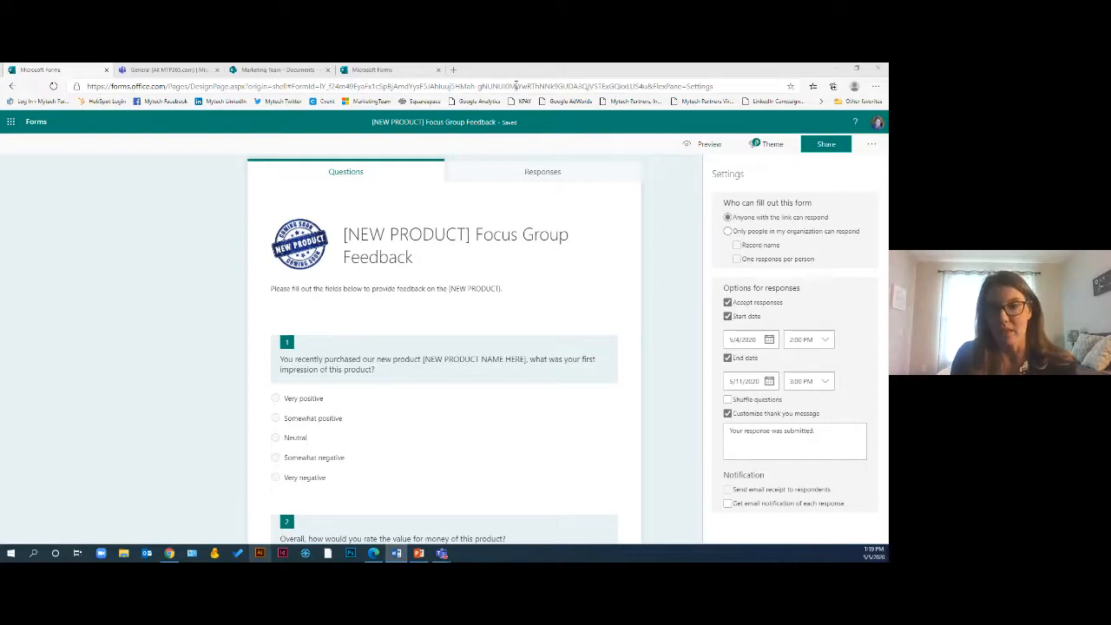
# Replace the customized thank-you message with the pasted text about the next Focus Group Meeting, deleting the leftover label
pyautogui.click(830, 439)
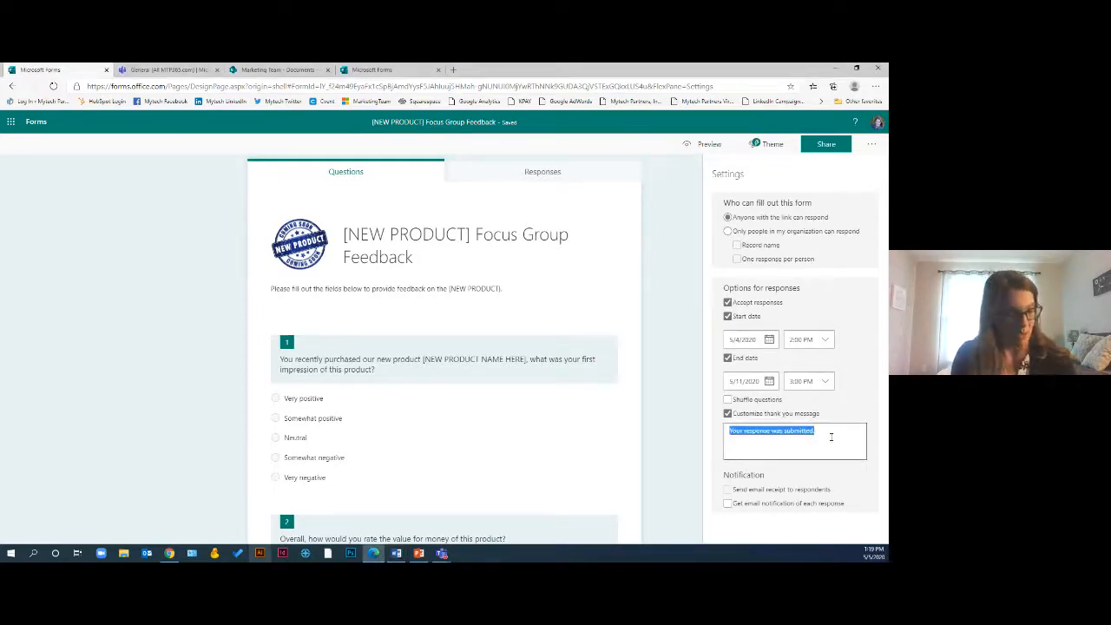
pyautogui.write('Thank you message! Your response was submitted.  Thank you for taking the time to help us improve our products.  Mark your calendar for the next Focus Group Meeting on Friday, June 5th, 2020')
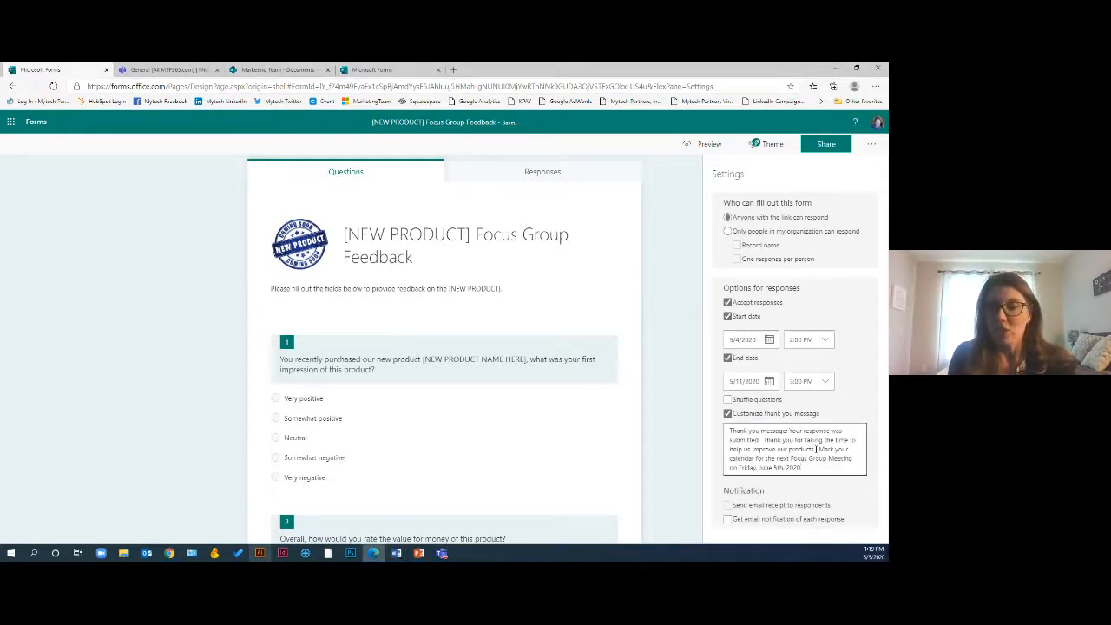
pyautogui.moveTo(790, 431); pyautogui.dragTo(715, 422)
pyautogui.press('BackSpace')
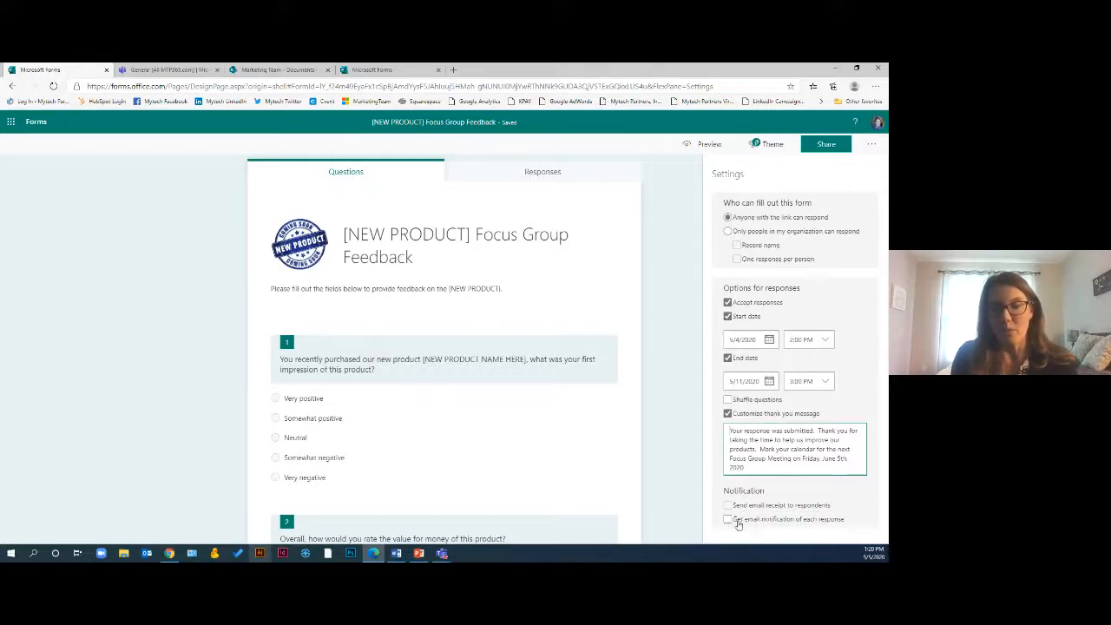
# Turn on email notification of each response and close the settings pane
pyautogui.click(727, 520)
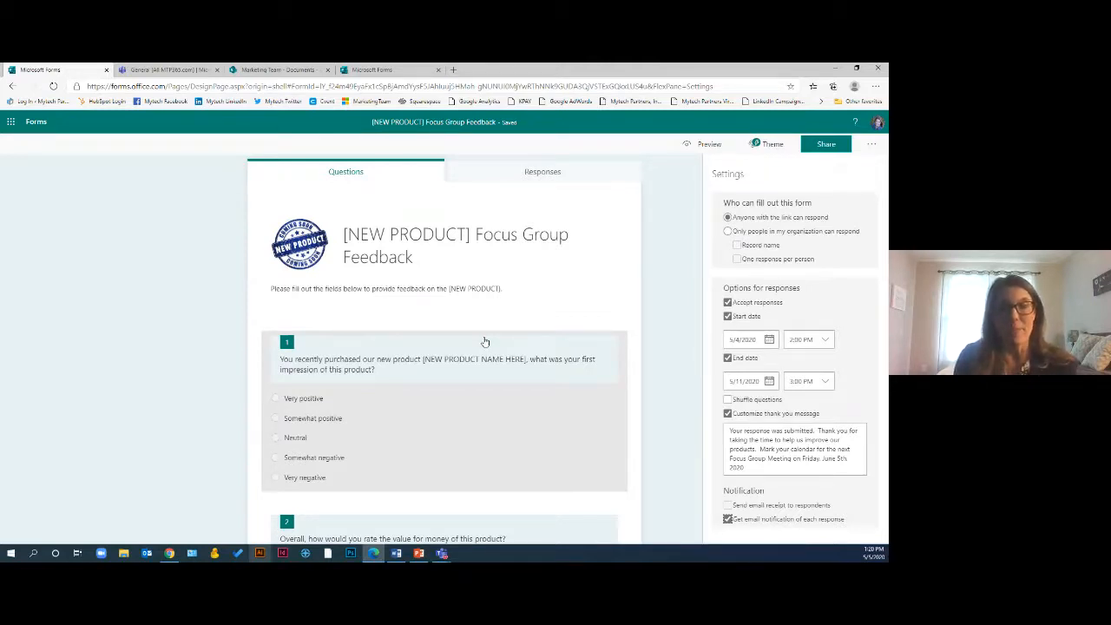
pyautogui.click(669, 322)
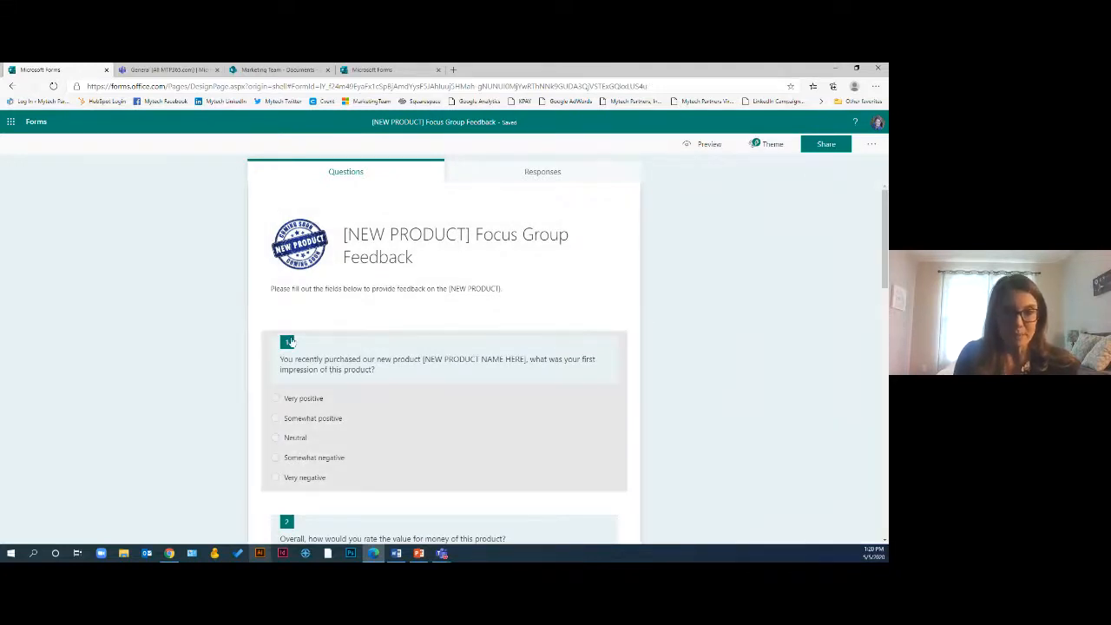
# Add a required Text question titled Name after the first question
pyautogui.click(338, 477)
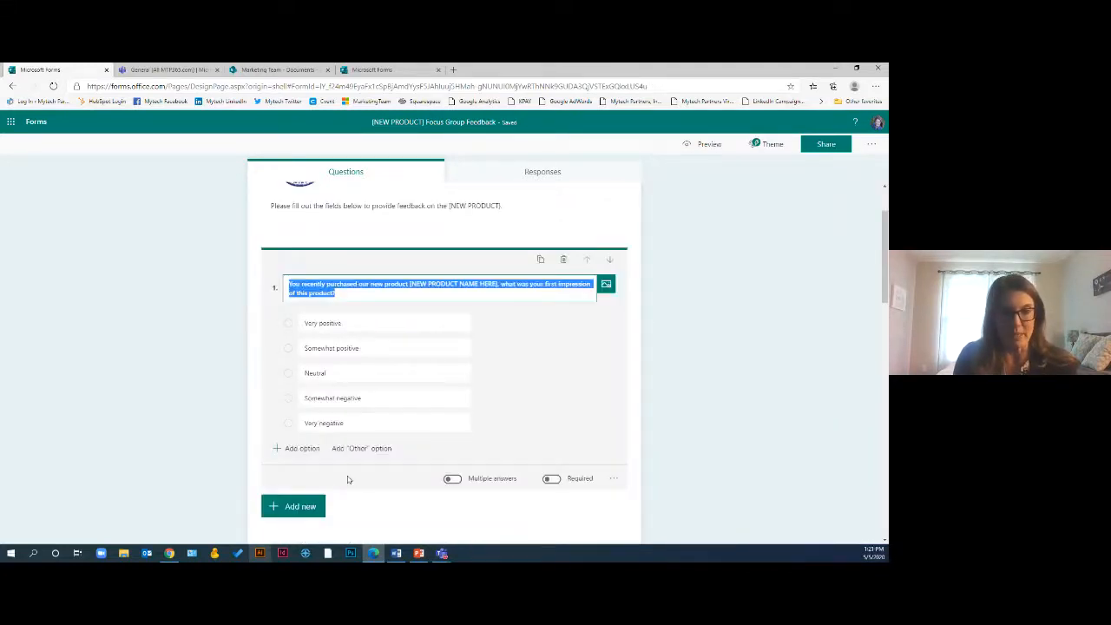
pyautogui.click(284, 452)
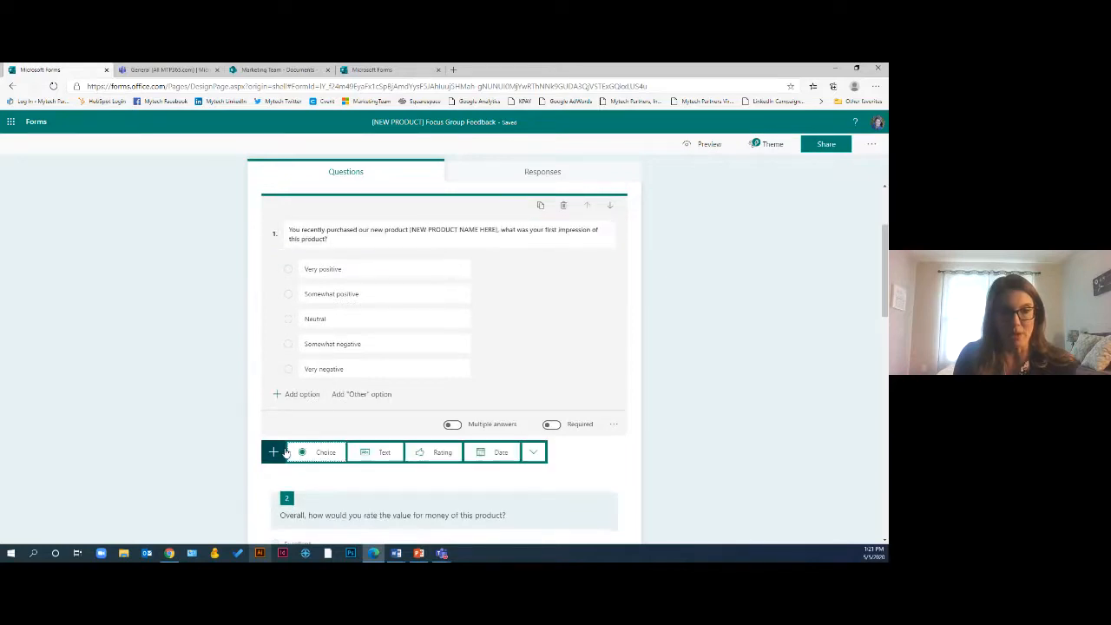
pyautogui.click(375, 453)
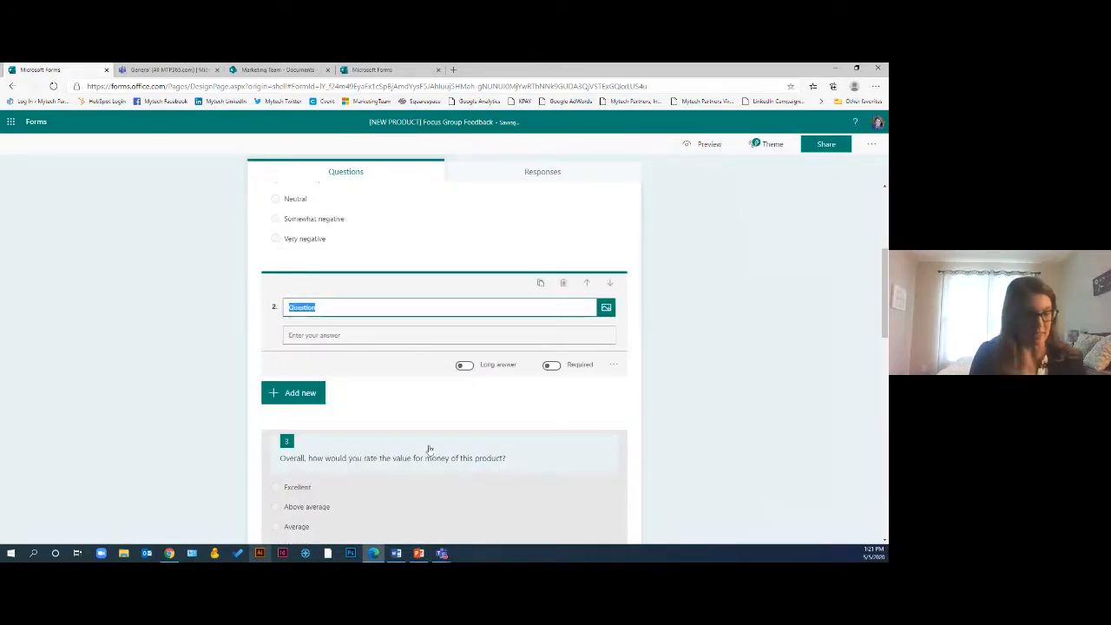
pyautogui.write('Name')
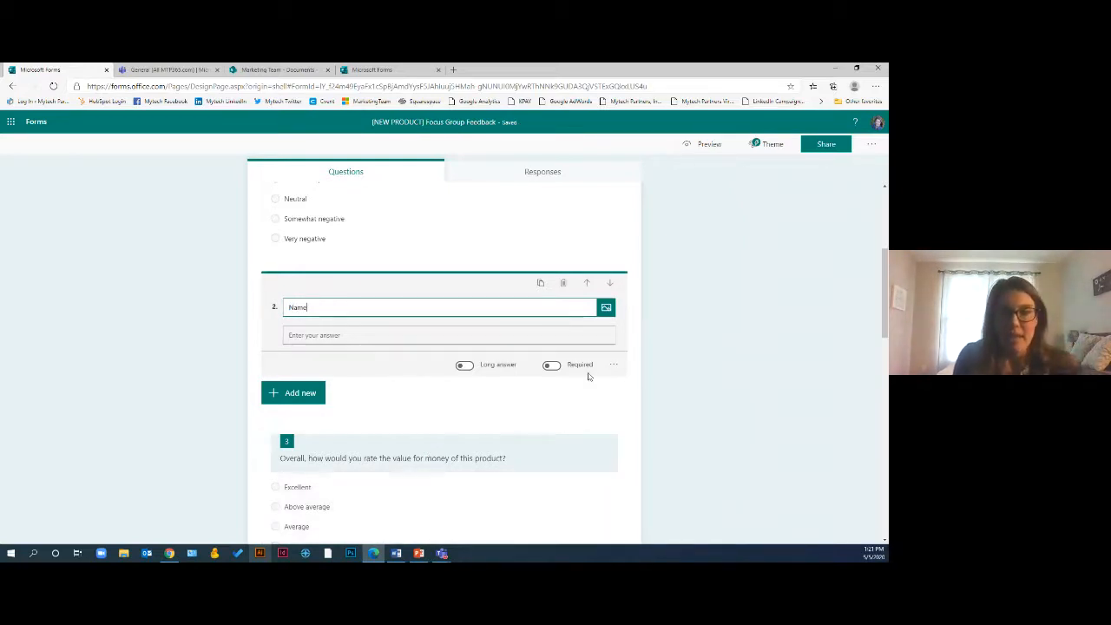
pyautogui.click(553, 366)
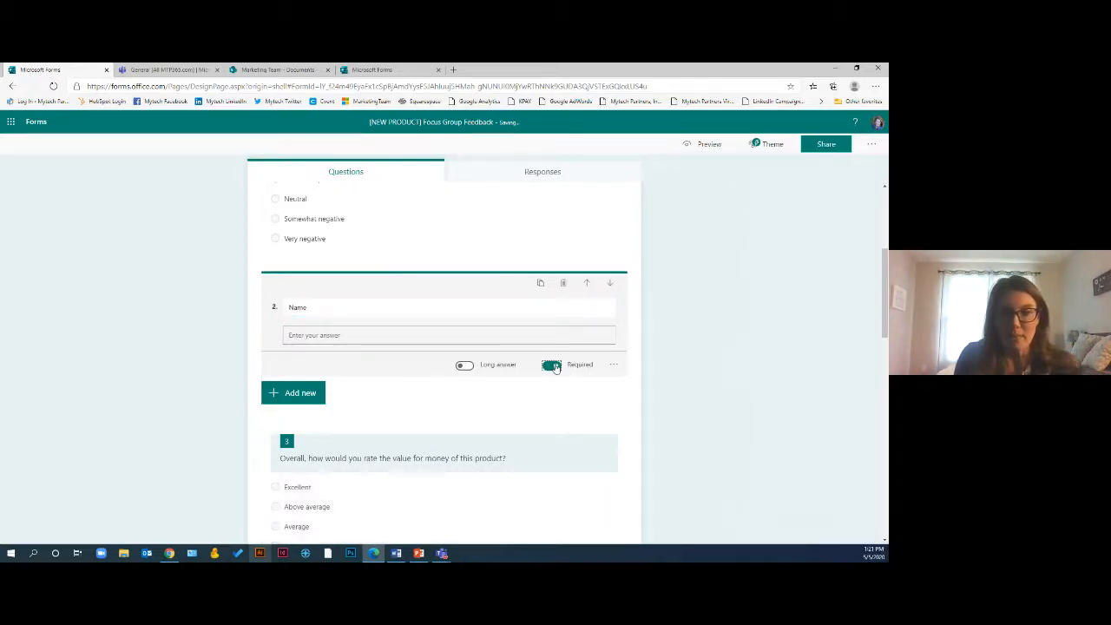
# Add the suggested Email address question below the Name question
pyautogui.click(294, 395)
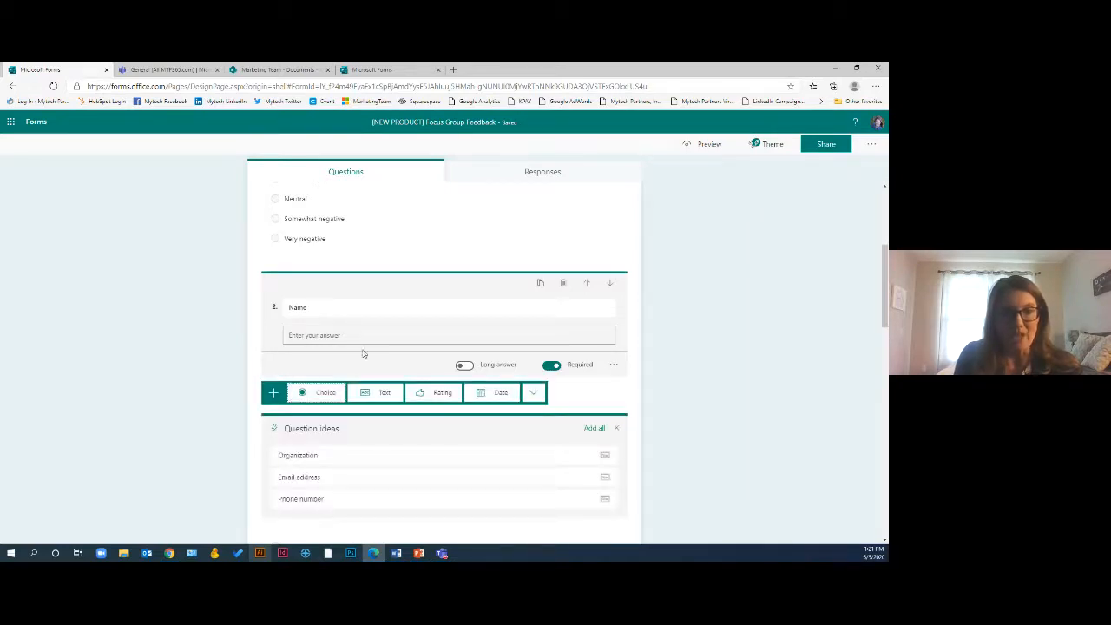
pyautogui.scroll(-1, 352, 417)
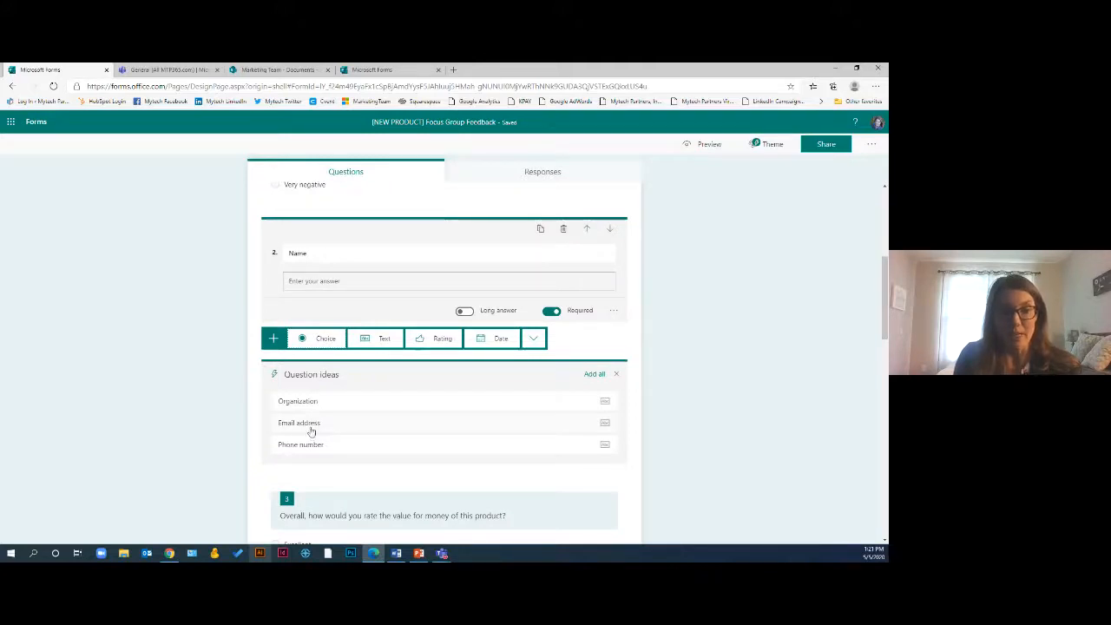
pyautogui.click(364, 425)
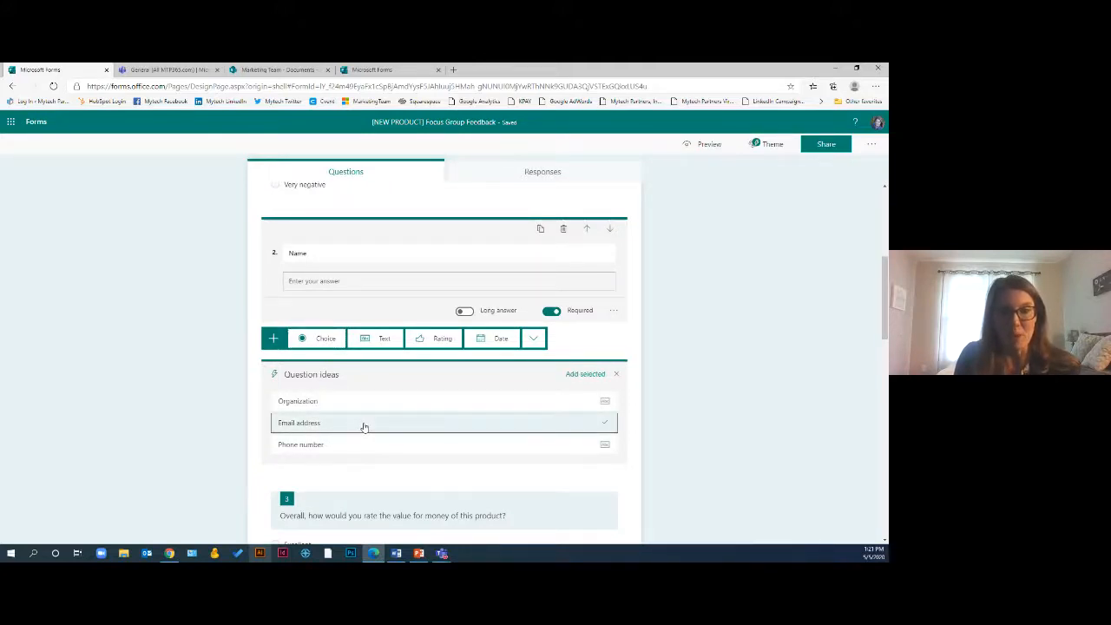
pyautogui.click(582, 374)
pyautogui.scroll(2, 685, 314)
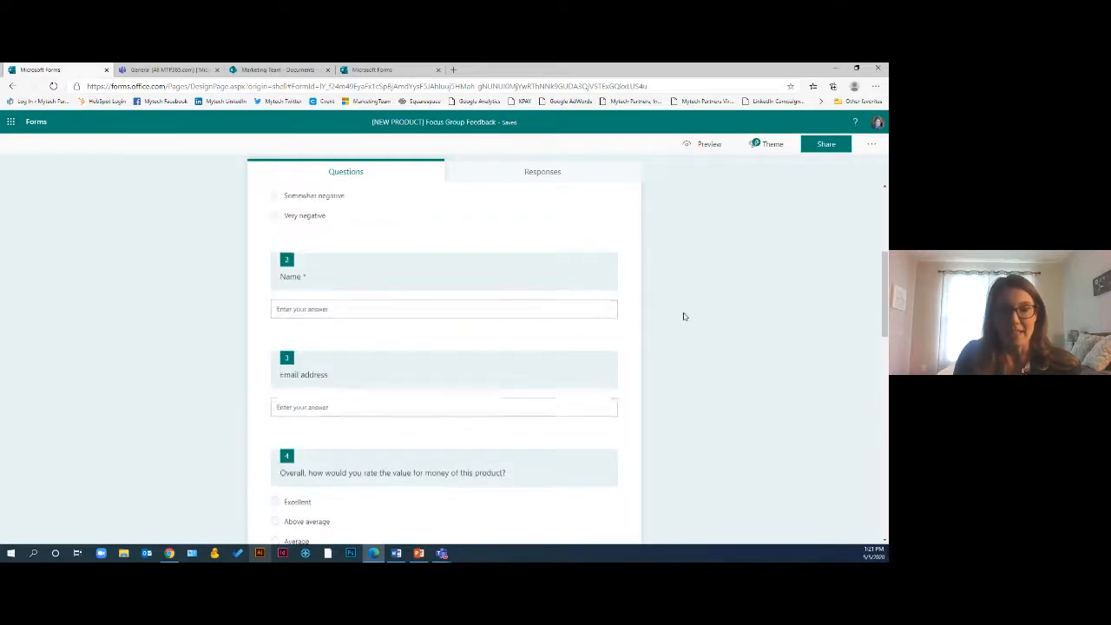
# Move the Name and Email address questions up to become the first two questions of the form
pyautogui.click(569, 364)
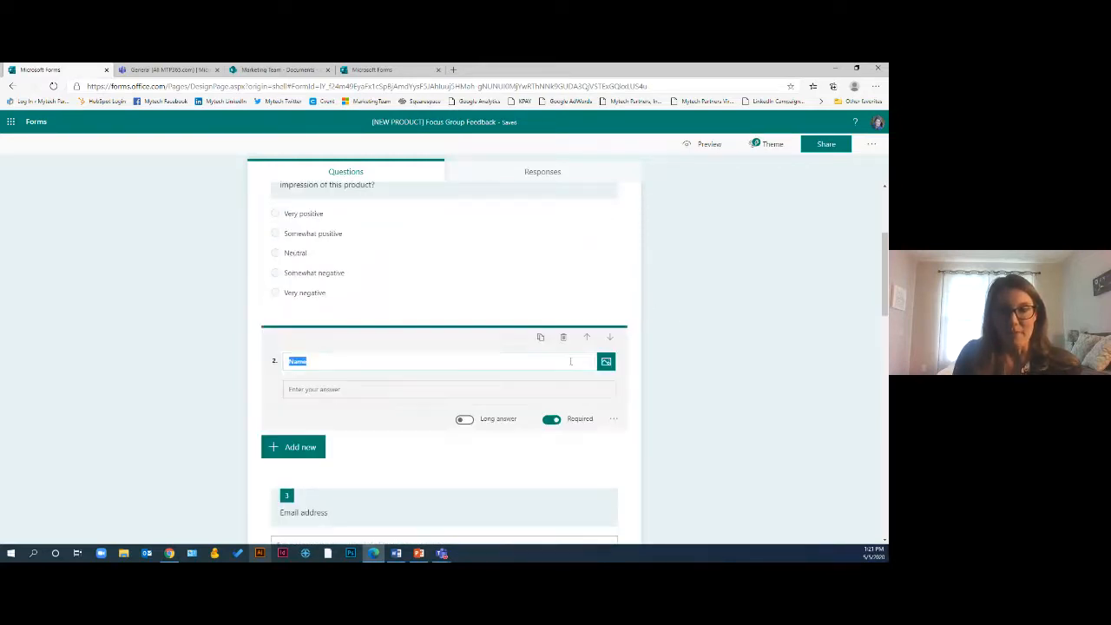
pyautogui.click(586, 340)
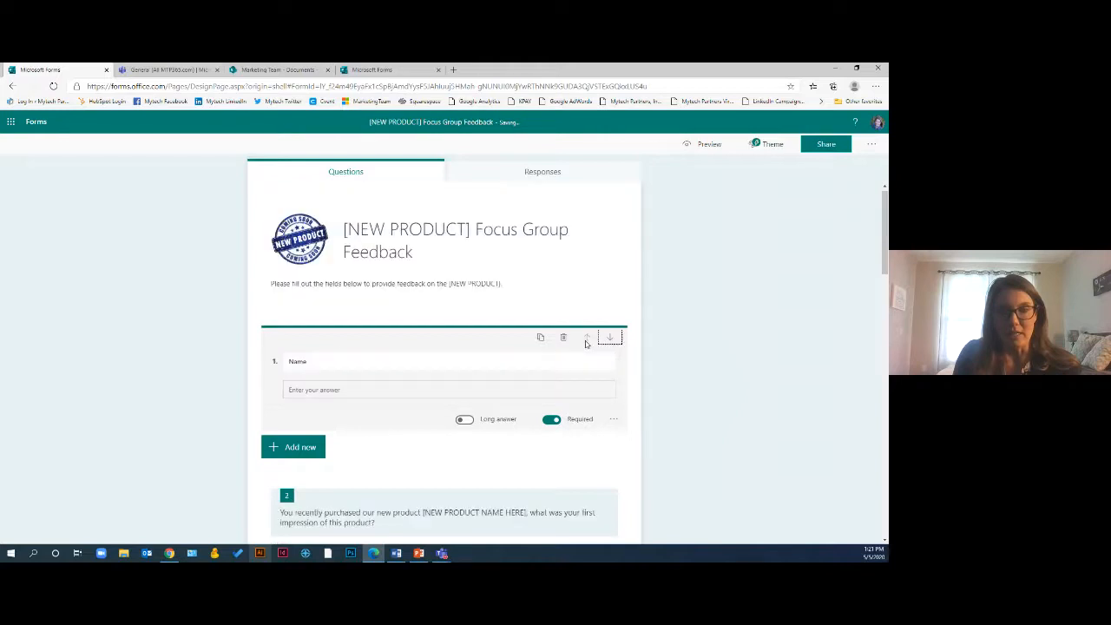
pyautogui.scroll(-4, 586, 349)
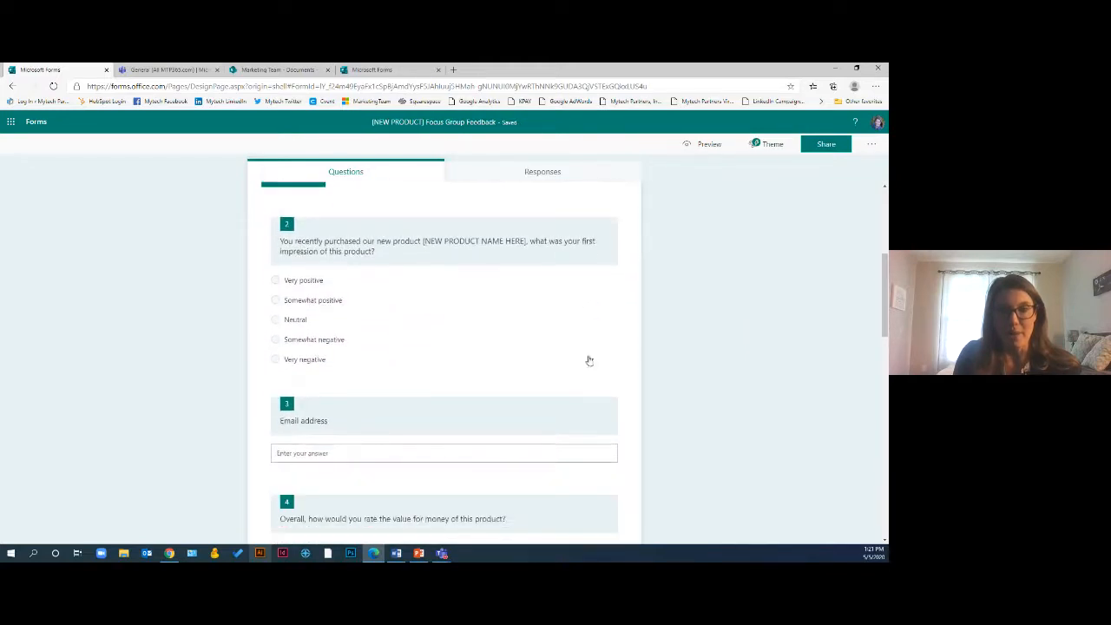
pyautogui.click(562, 416)
pyautogui.click(590, 398)
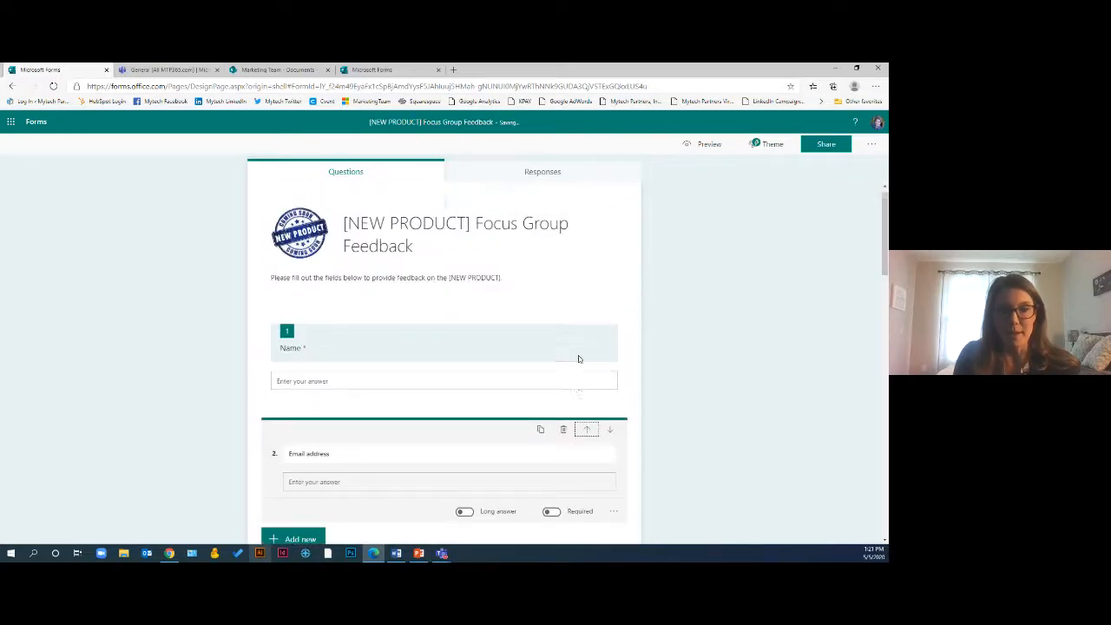
pyautogui.scroll(-2, 564, 347)
pyautogui.click(757, 396)
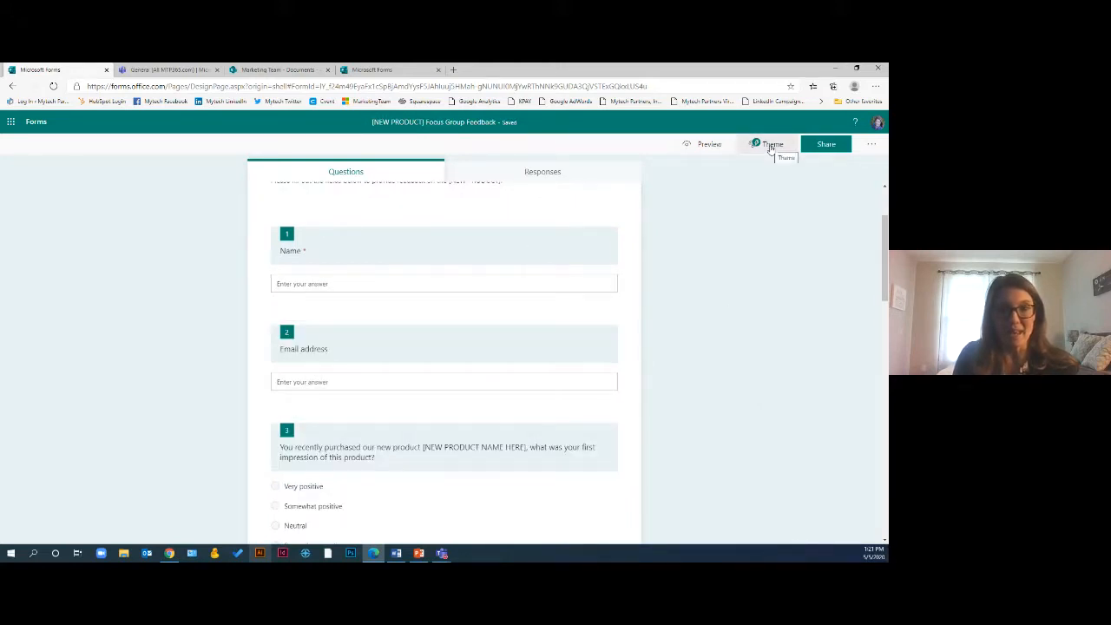
pyautogui.scroll(2, 763, 309)
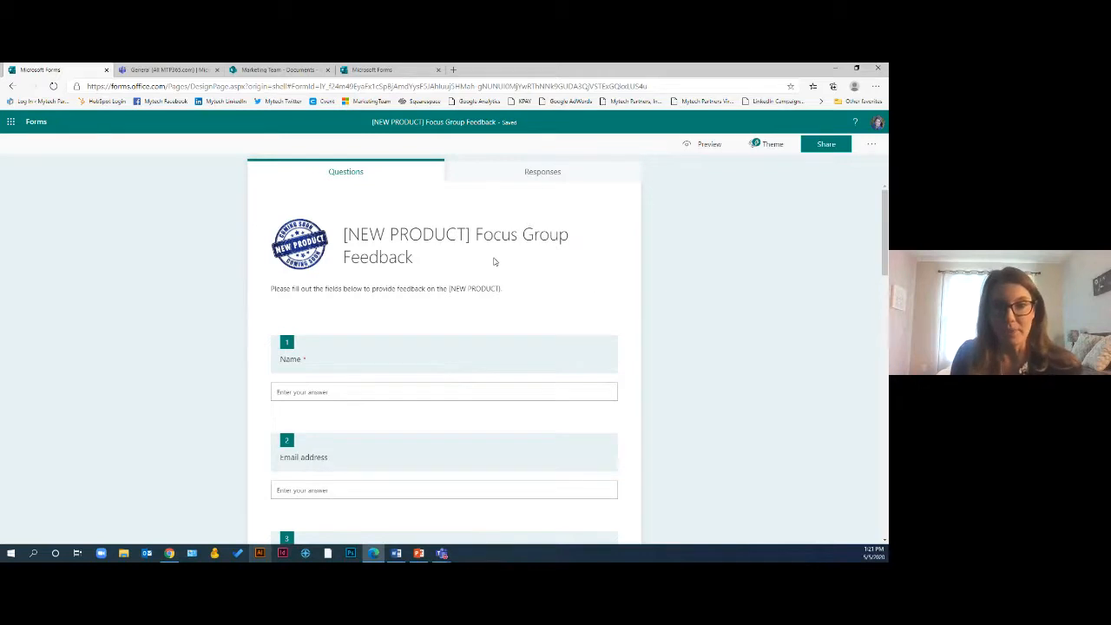
# Customize the form theme with an uploaded background image
pyautogui.click(771, 145)
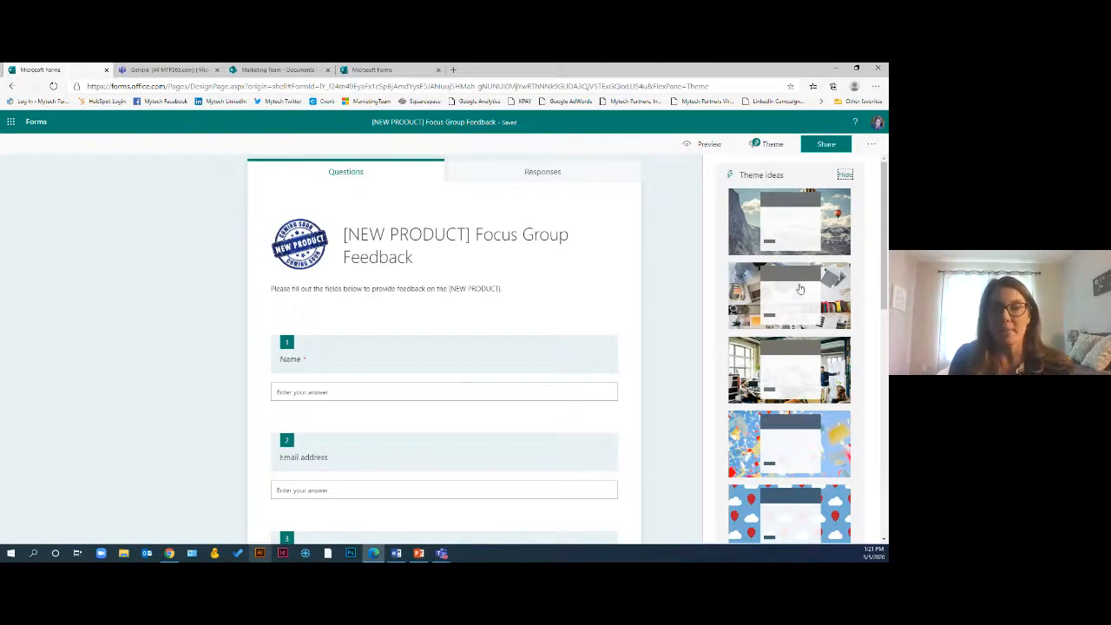
pyautogui.scroll(-5, 796, 278)
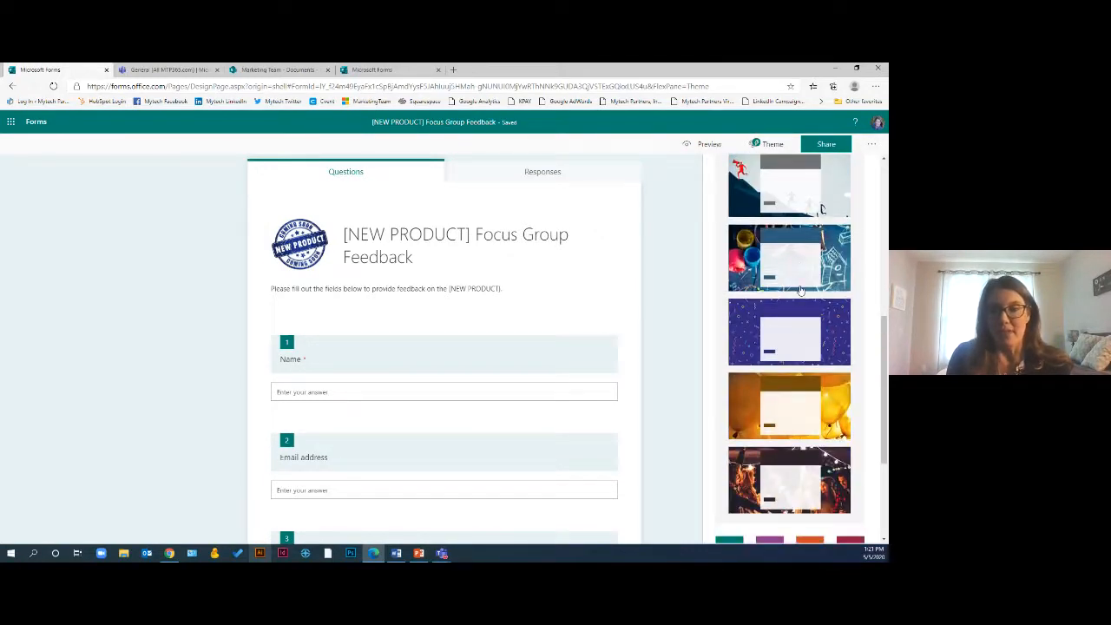
pyautogui.scroll(-3, 785, 379)
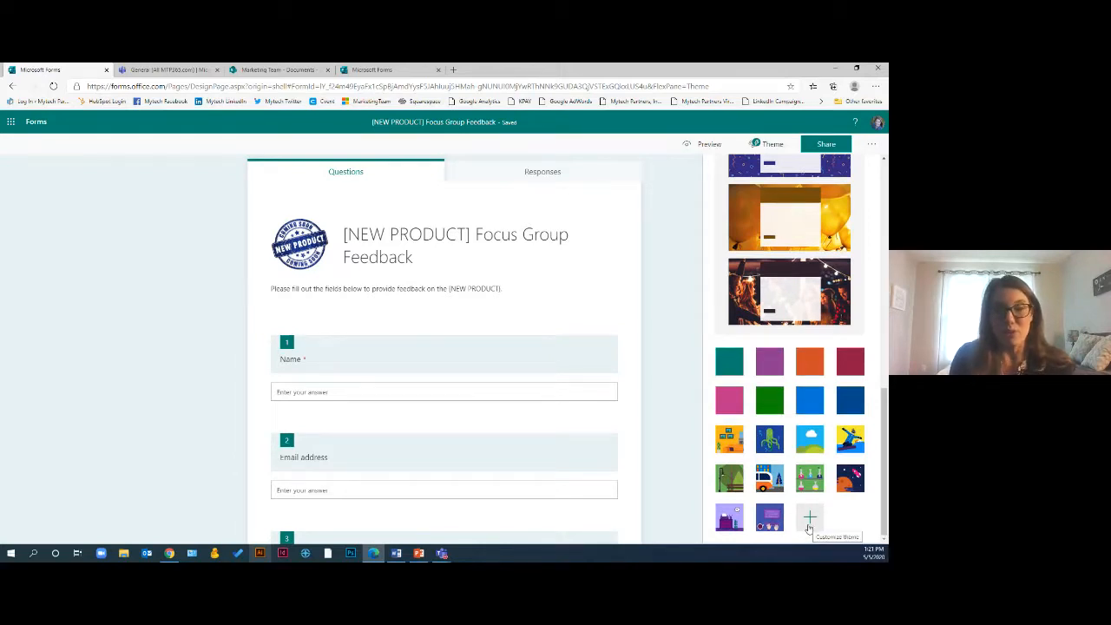
pyautogui.click(808, 520)
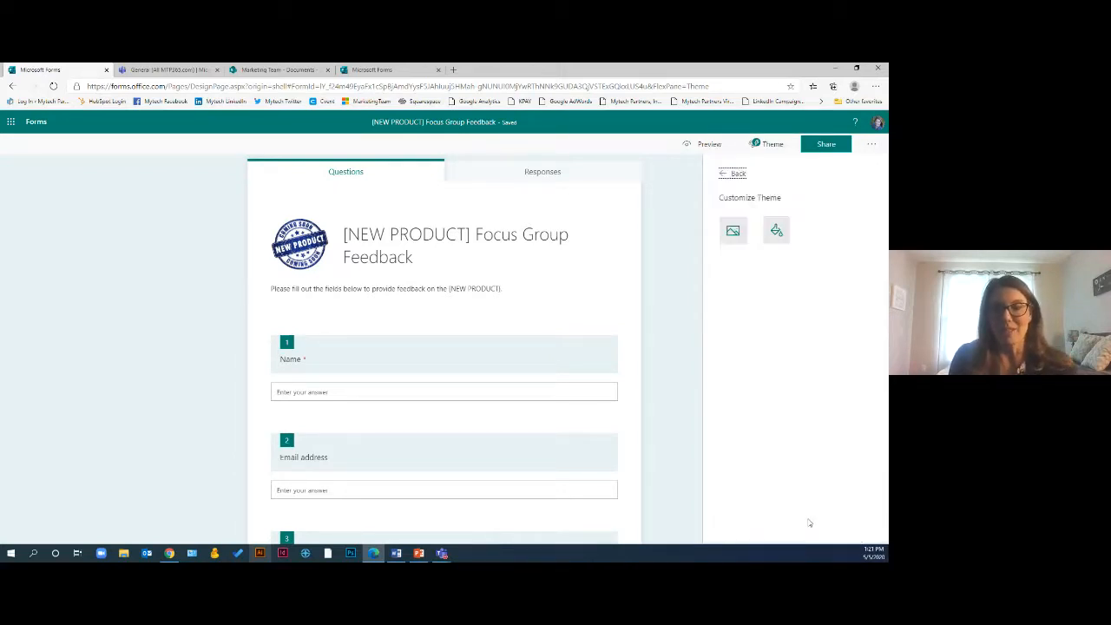
pyautogui.click(734, 230)
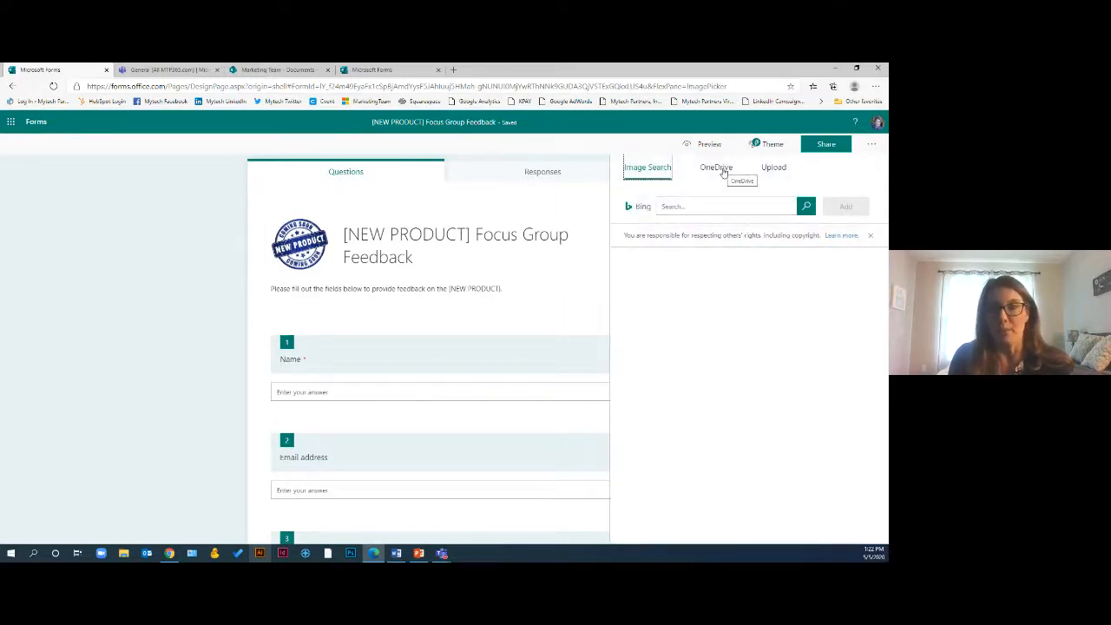
pyautogui.click(772, 167)
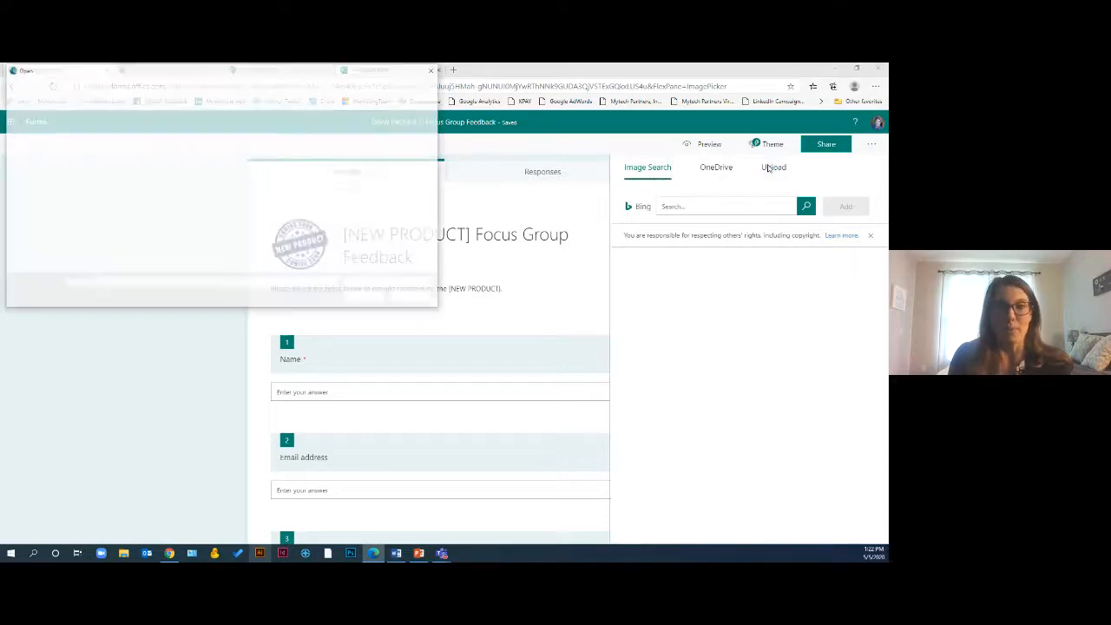
pyautogui.doubleClick(116, 144)
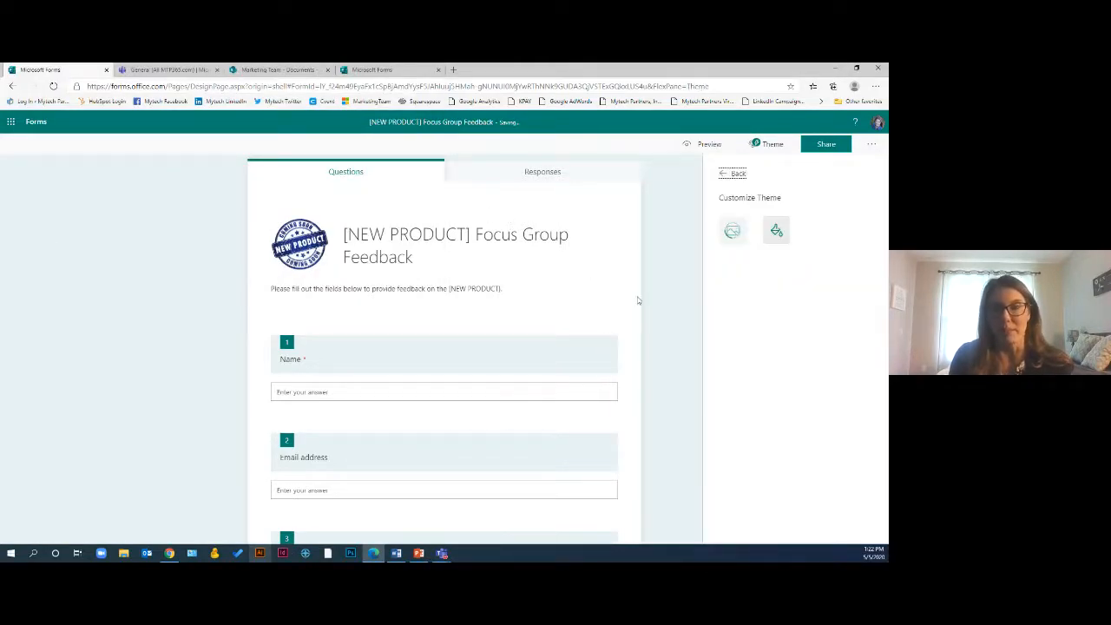
# Set the theme color to hex 1486c8
pyautogui.click(776, 230)
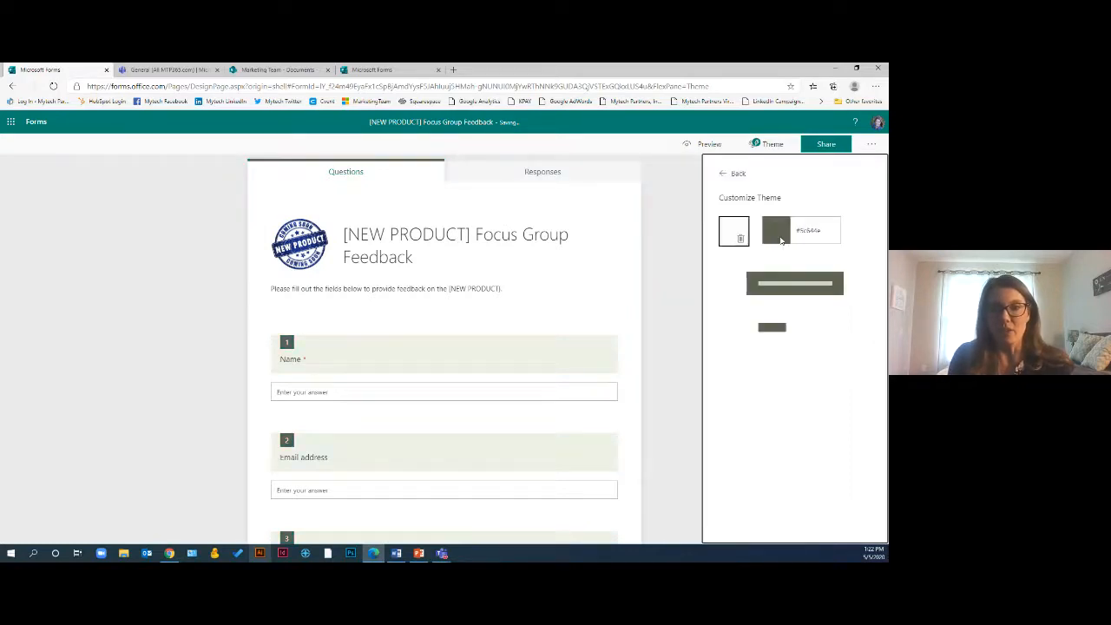
pyautogui.moveTo(796, 232); pyautogui.dragTo(822, 234)
pyautogui.write('1')
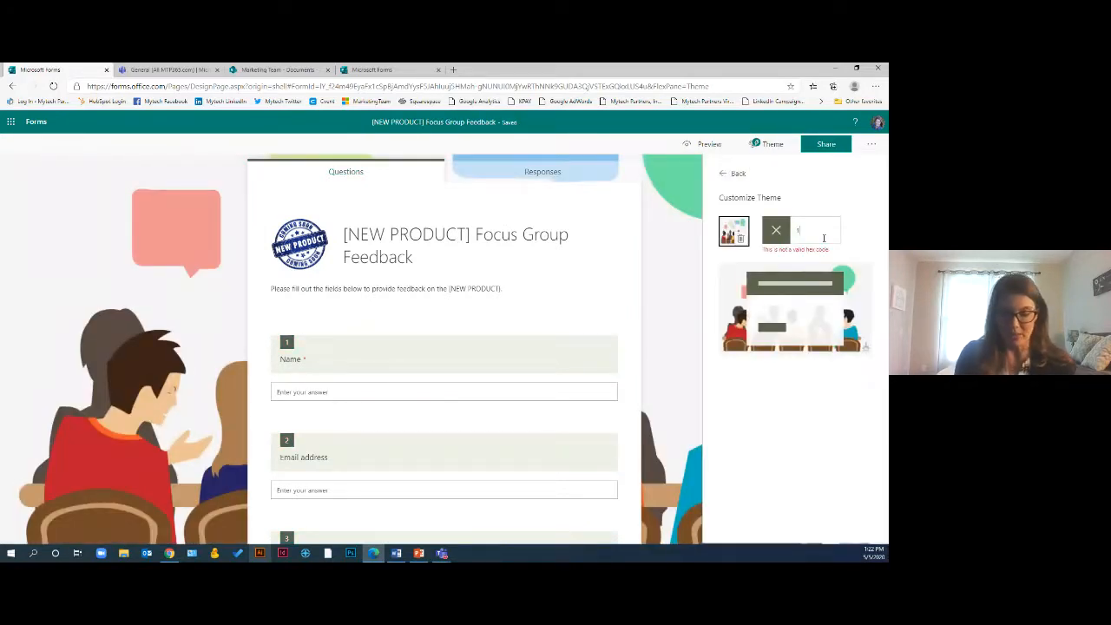
pyautogui.write('486c8')
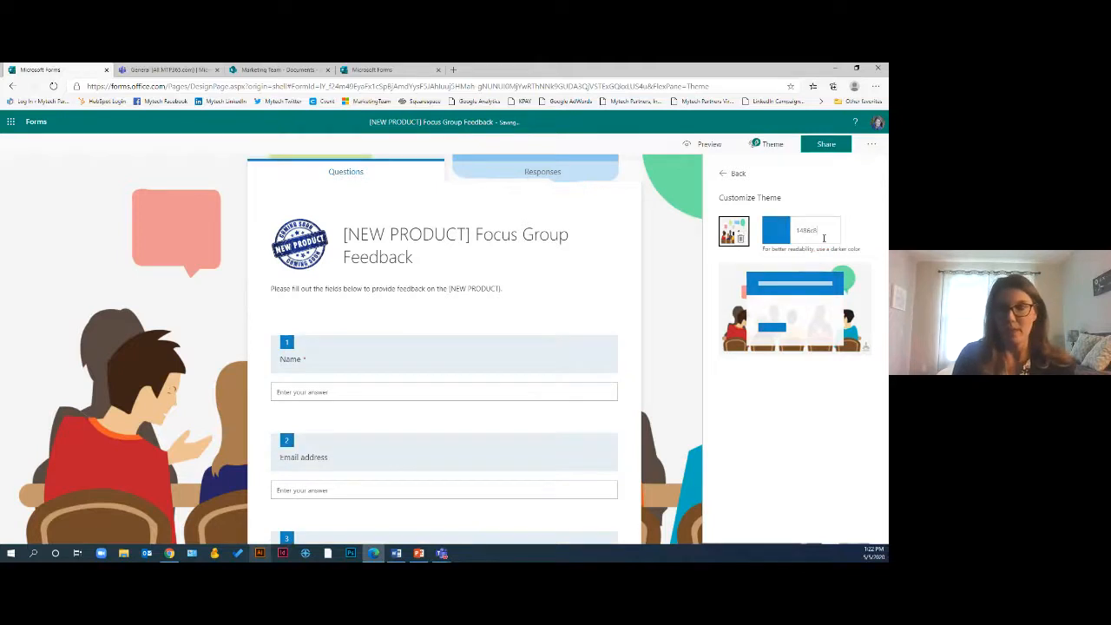
pyautogui.click(661, 275)
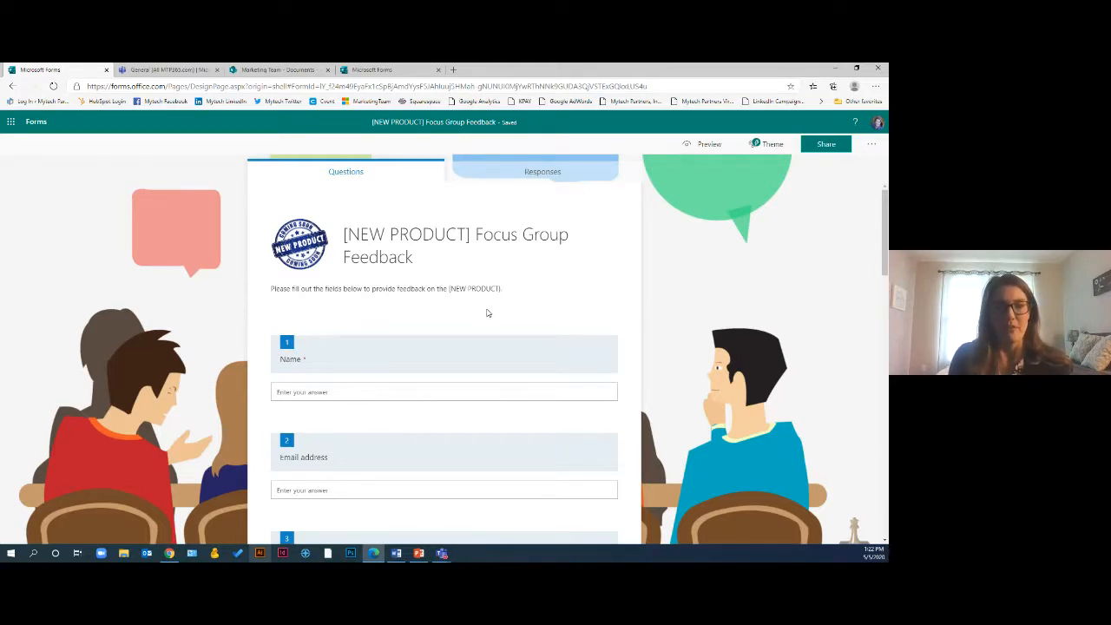
# Preview the form and try sample answers for first impression, value for money and quality rating
pyautogui.click(698, 144)
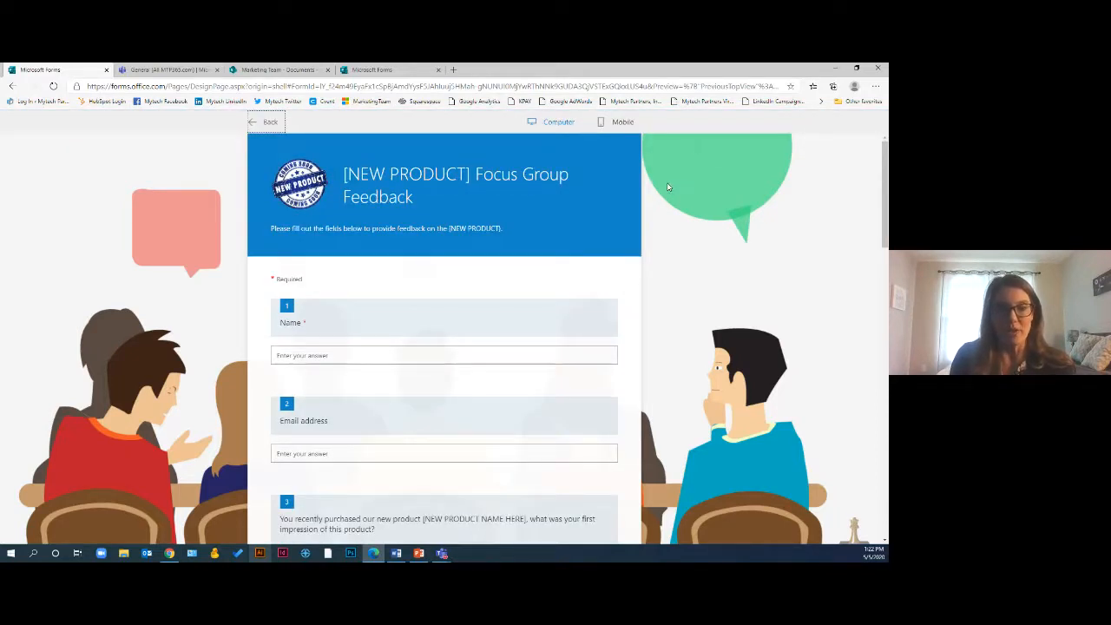
pyautogui.scroll(-5, 666, 182)
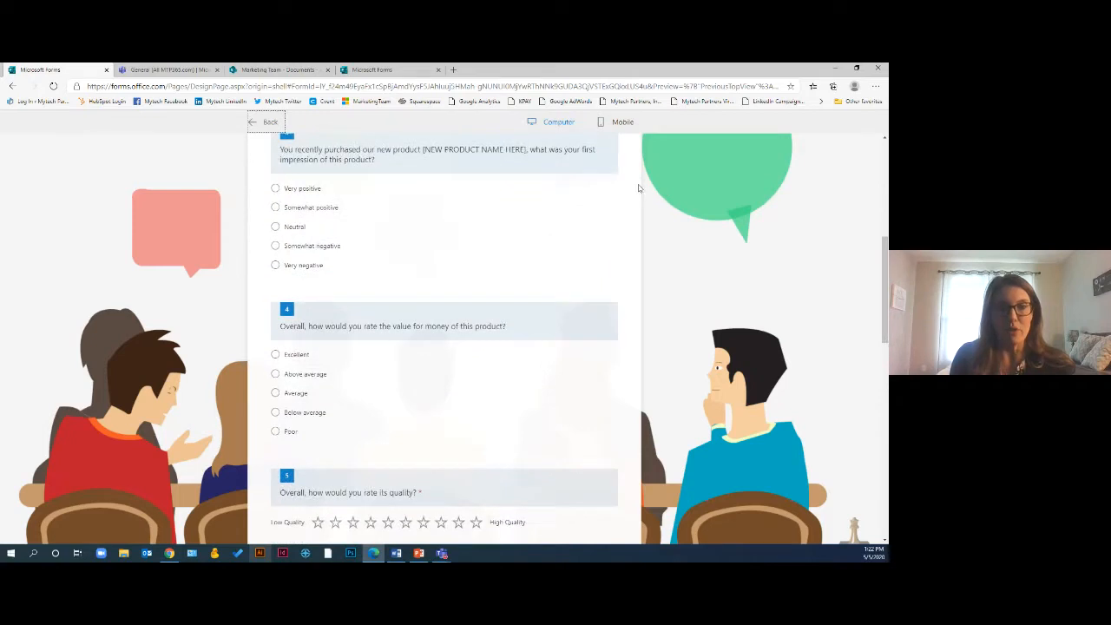
pyautogui.click(276, 226)
pyautogui.click(276, 246)
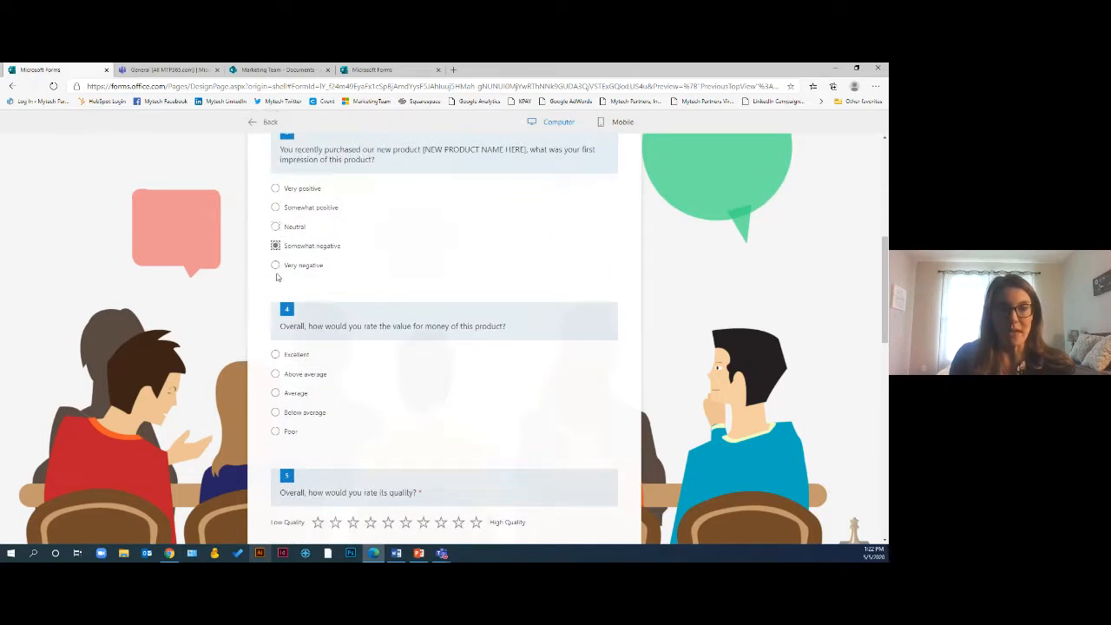
pyautogui.click(276, 354)
pyautogui.click(278, 374)
pyautogui.scroll(-4, 426, 390)
pyautogui.click(423, 214)
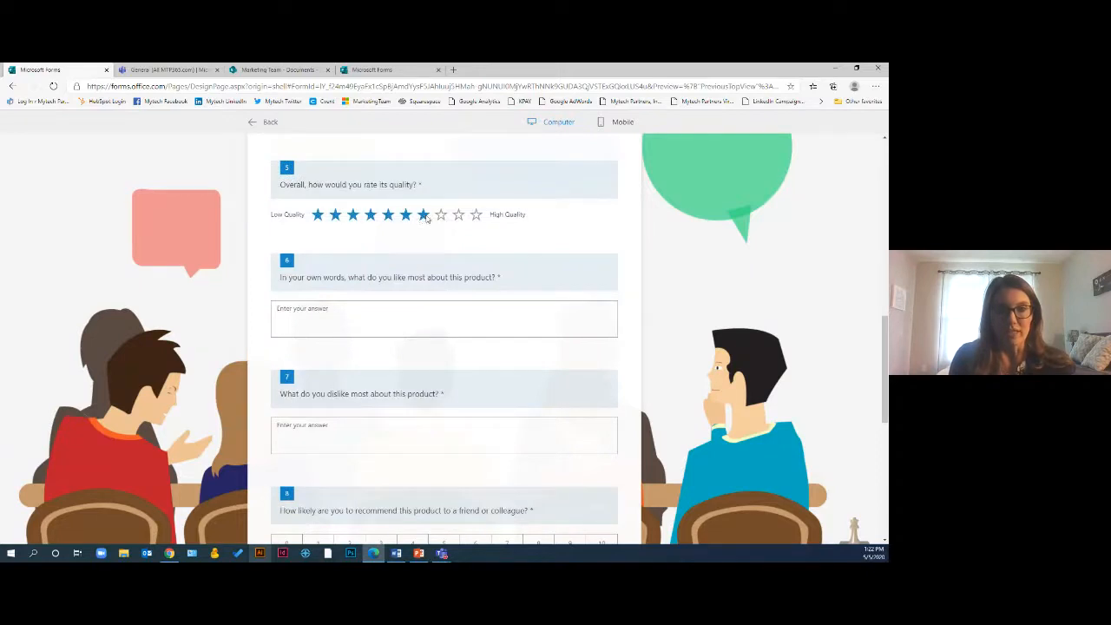
# Rate the assembly instructions question eight stars in the preview and submit the sample response
pyautogui.scroll(-5, 441, 267)
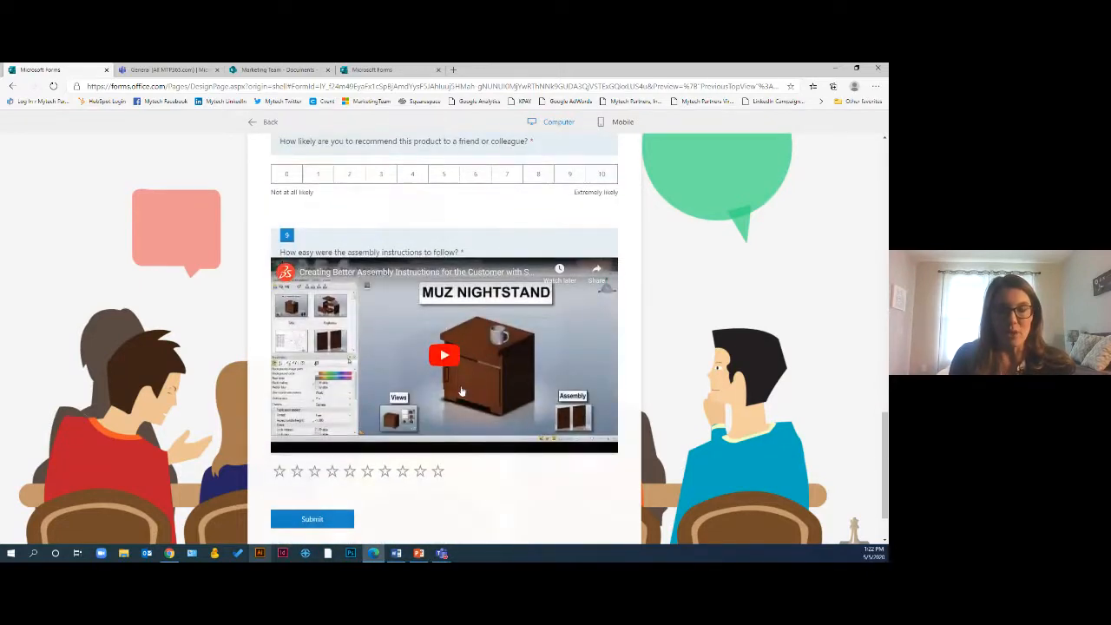
pyautogui.click(402, 470)
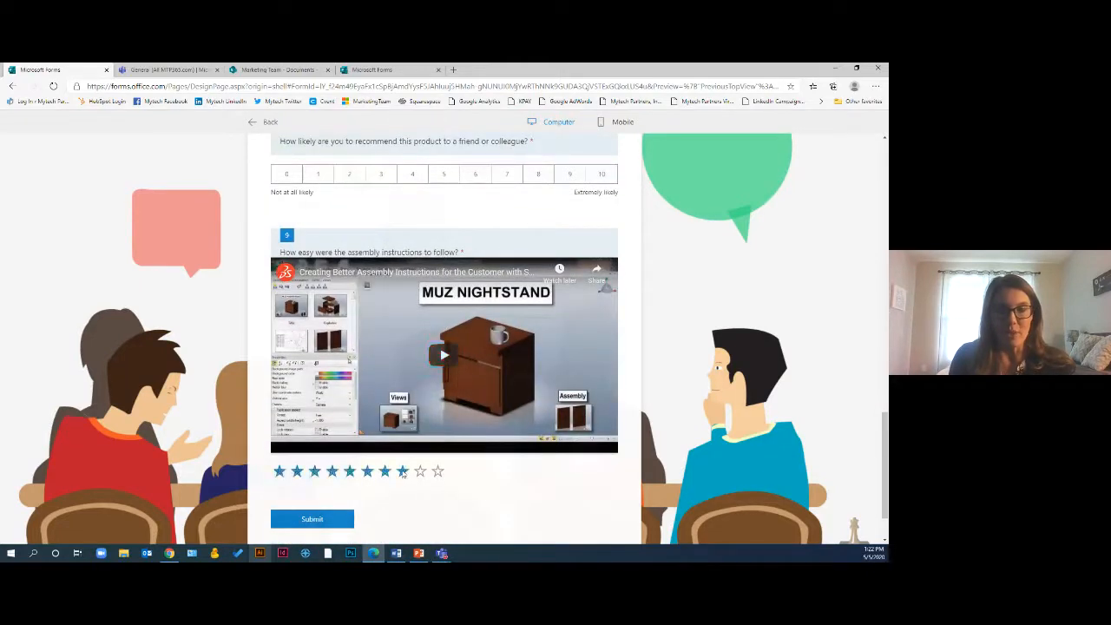
pyautogui.click(303, 519)
pyautogui.scroll(8, 443, 429)
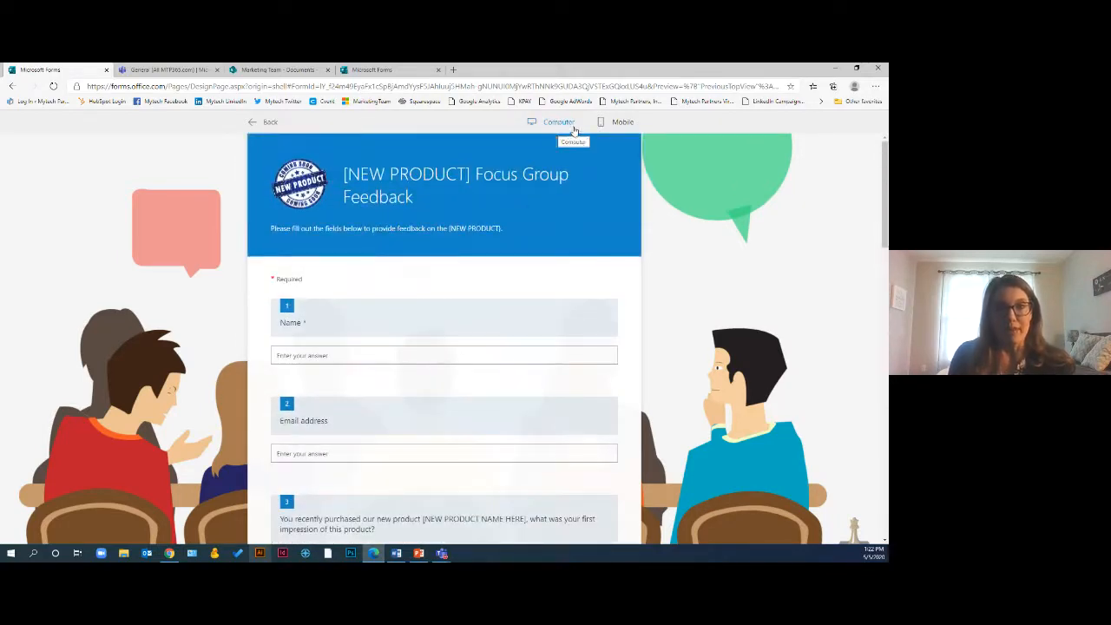
# Preview the form in mobile layout, scroll through its questions, and return to the form editor
pyautogui.click(608, 125)
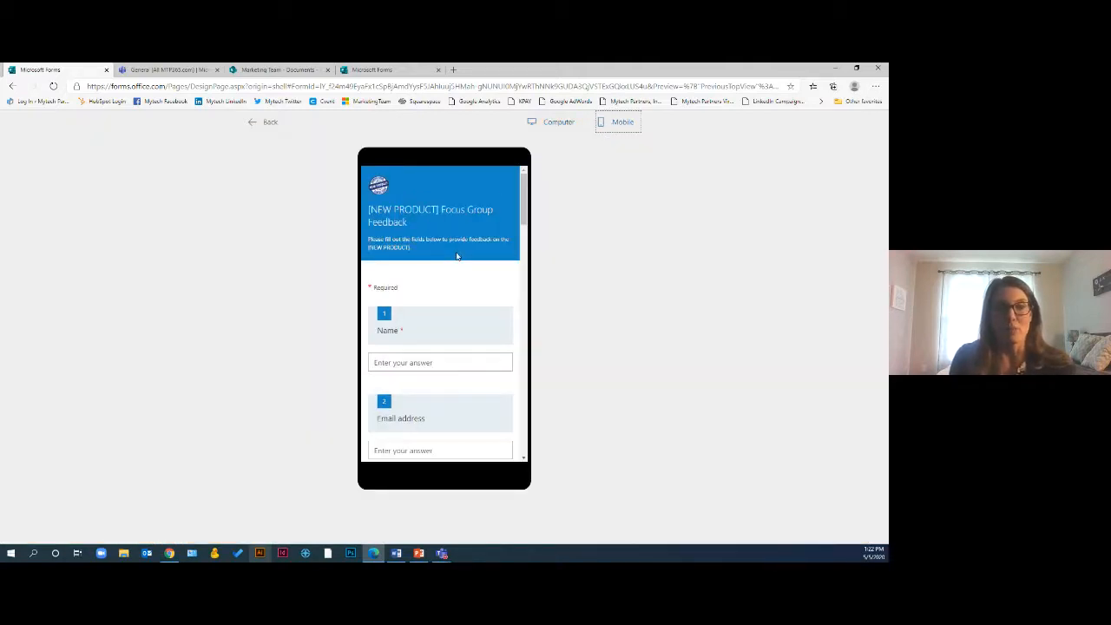
pyautogui.scroll(-10, 457, 256)
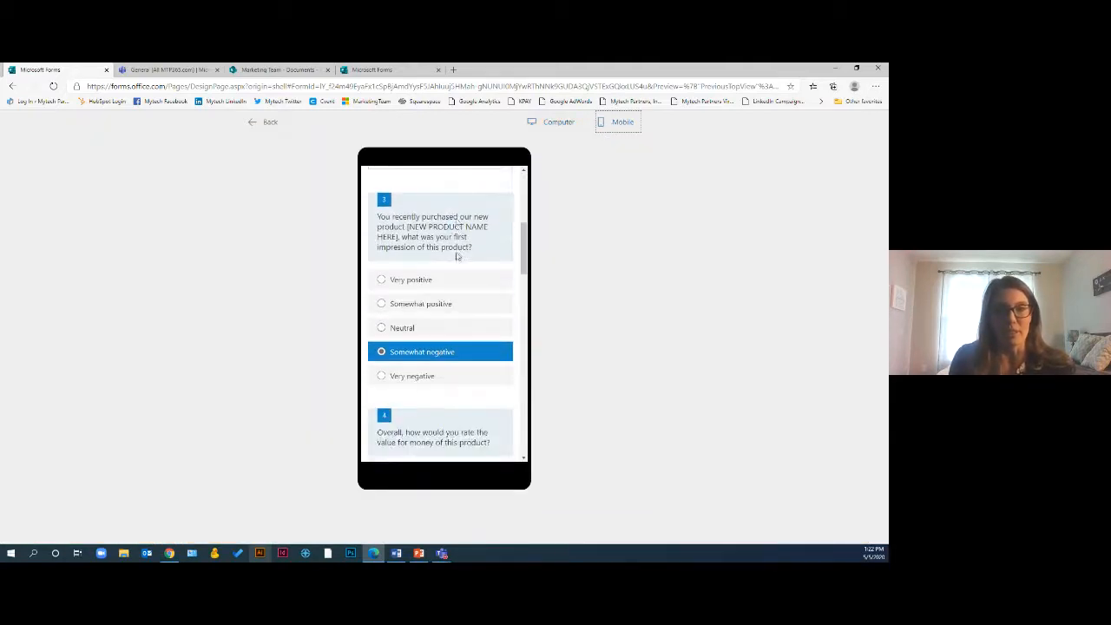
pyautogui.scroll(-3, 456, 256)
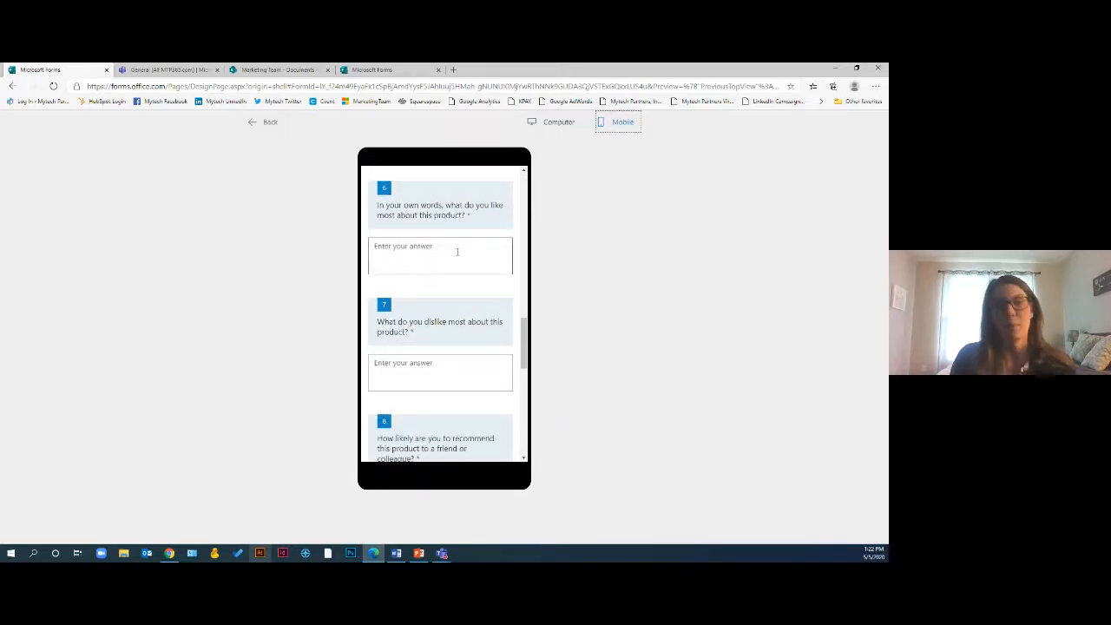
pyautogui.click(259, 123)
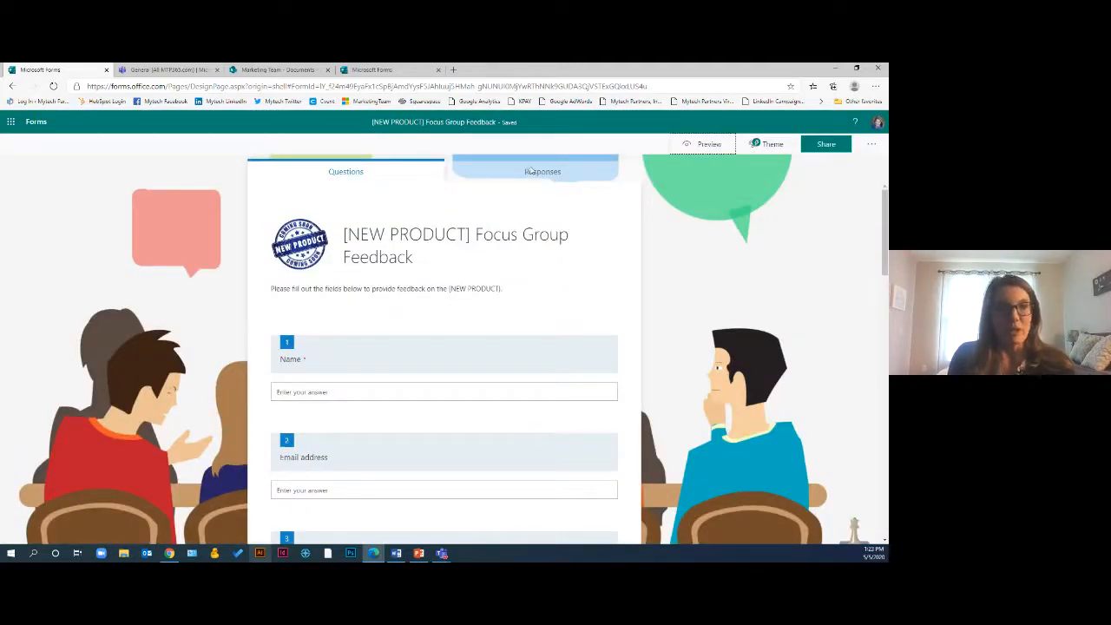
# Open the form's sharing options, keep responses open to anyone with the link, and view the QR code and embed code
pyautogui.hotkey('alt', 'Tab')
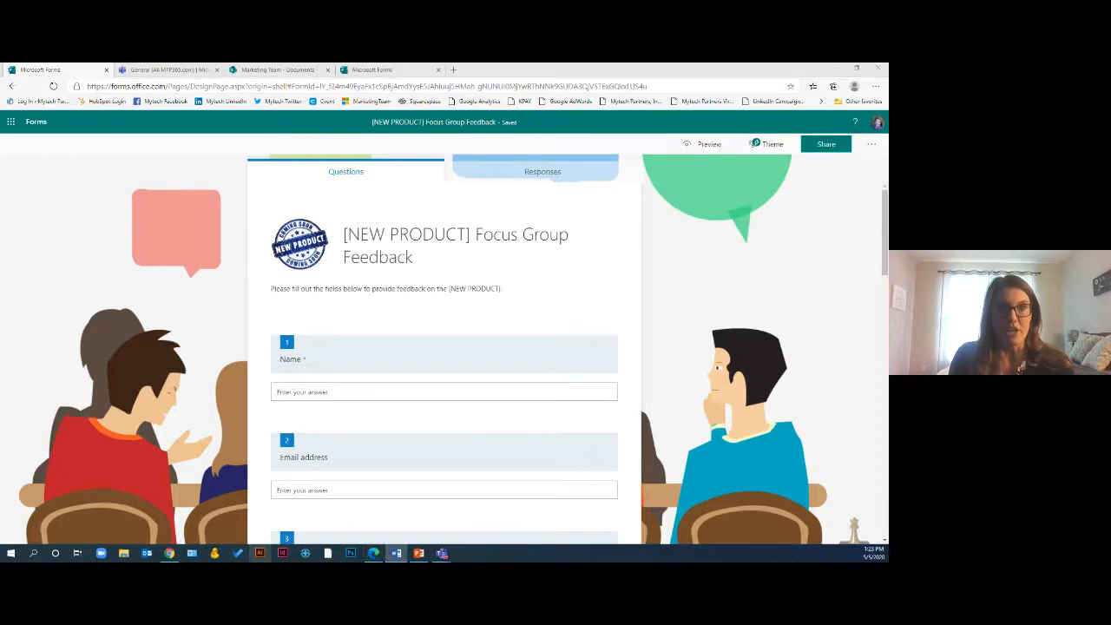
pyautogui.click(829, 146)
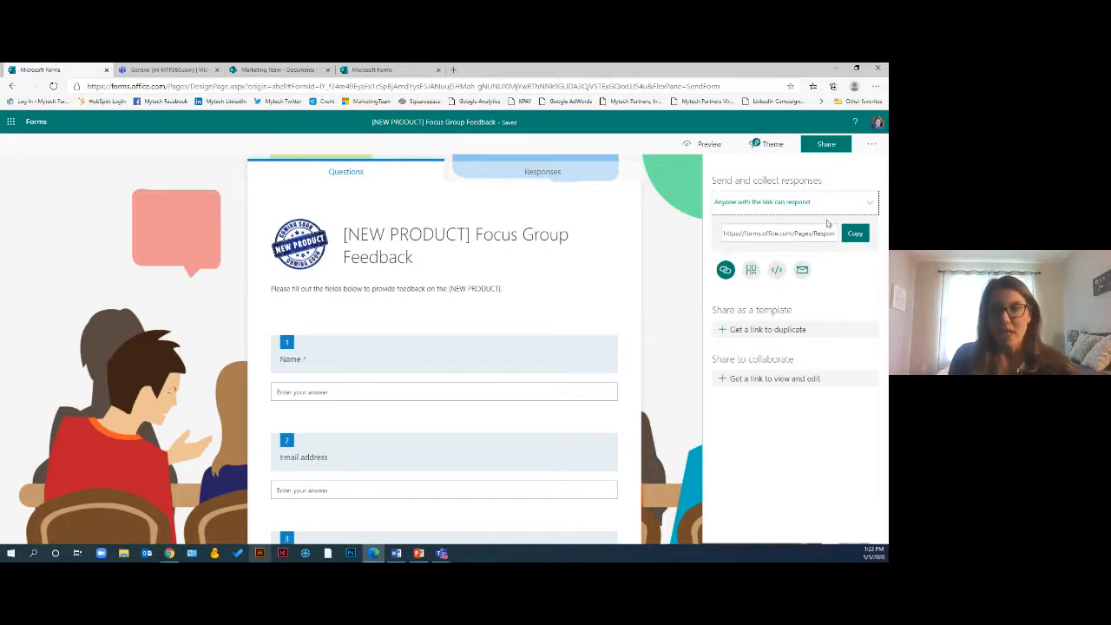
pyautogui.click(805, 201)
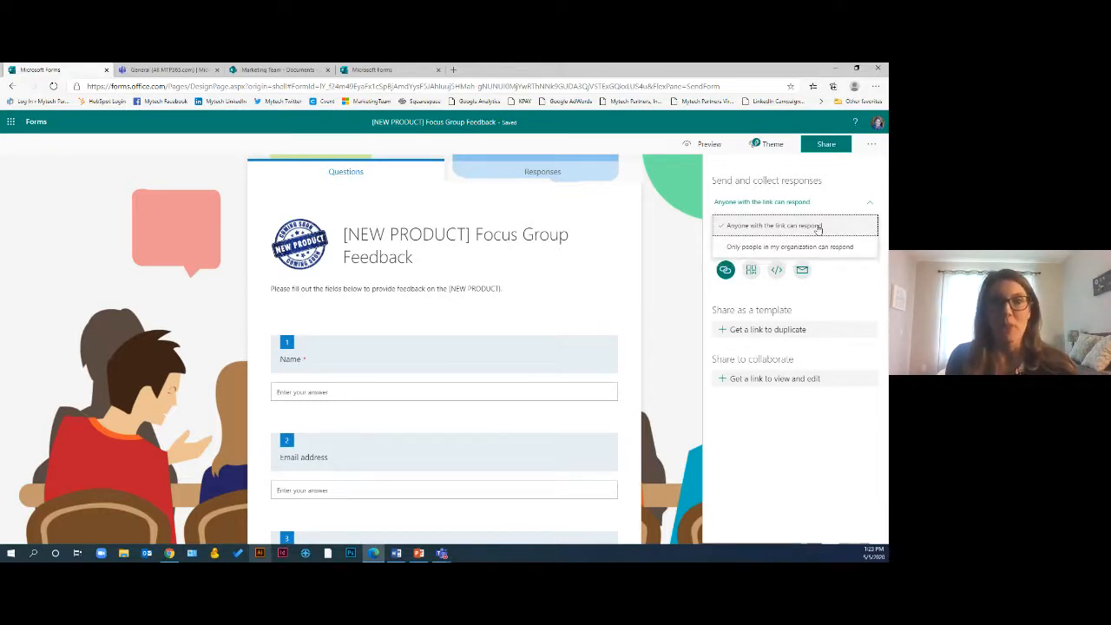
pyautogui.click(817, 226)
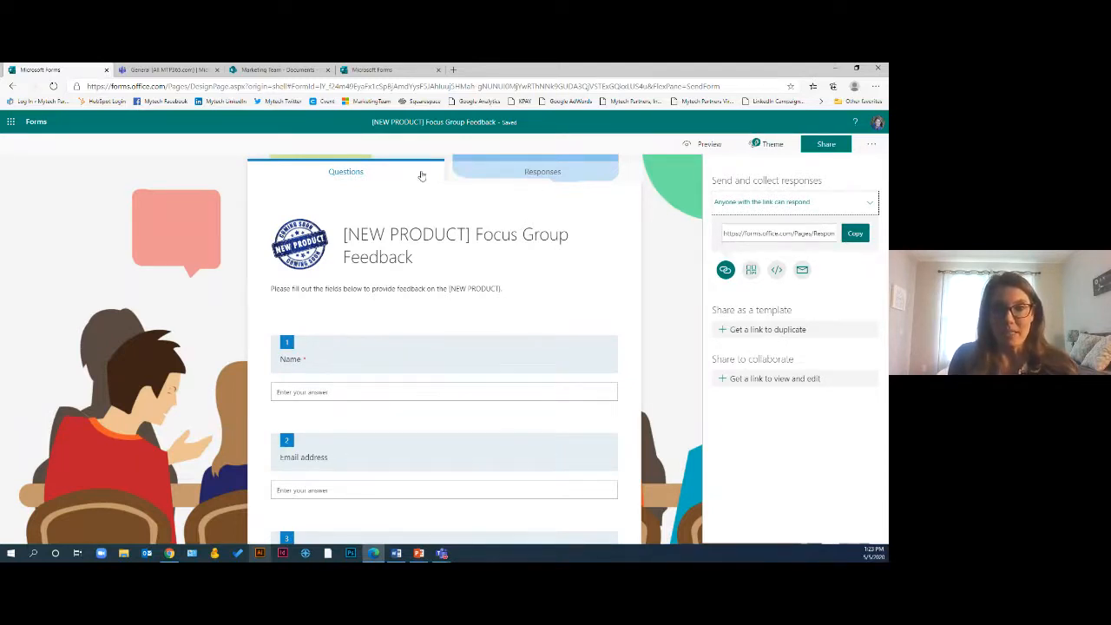
pyautogui.click(752, 271)
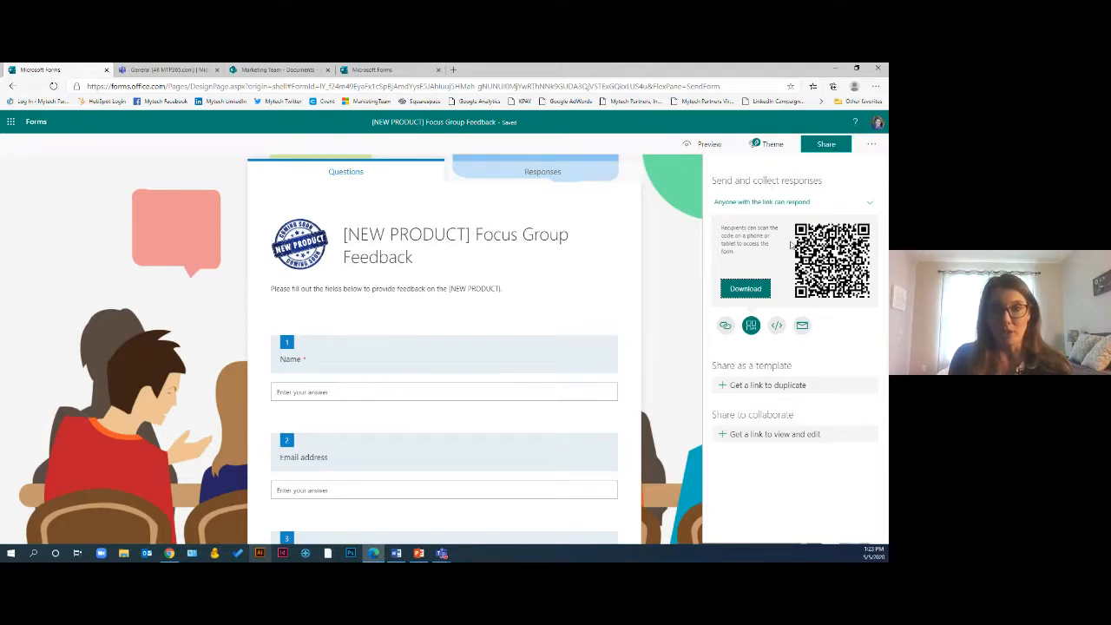
pyautogui.click(777, 326)
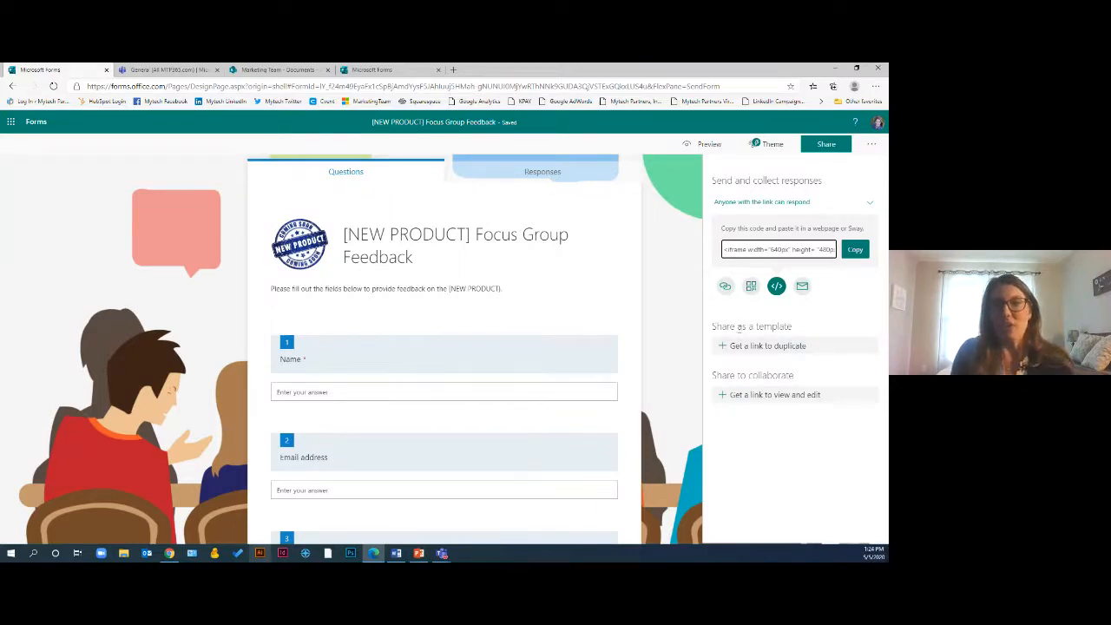
# Create a link for sharing the form as a duplicable template and copy it
pyautogui.click(727, 347)
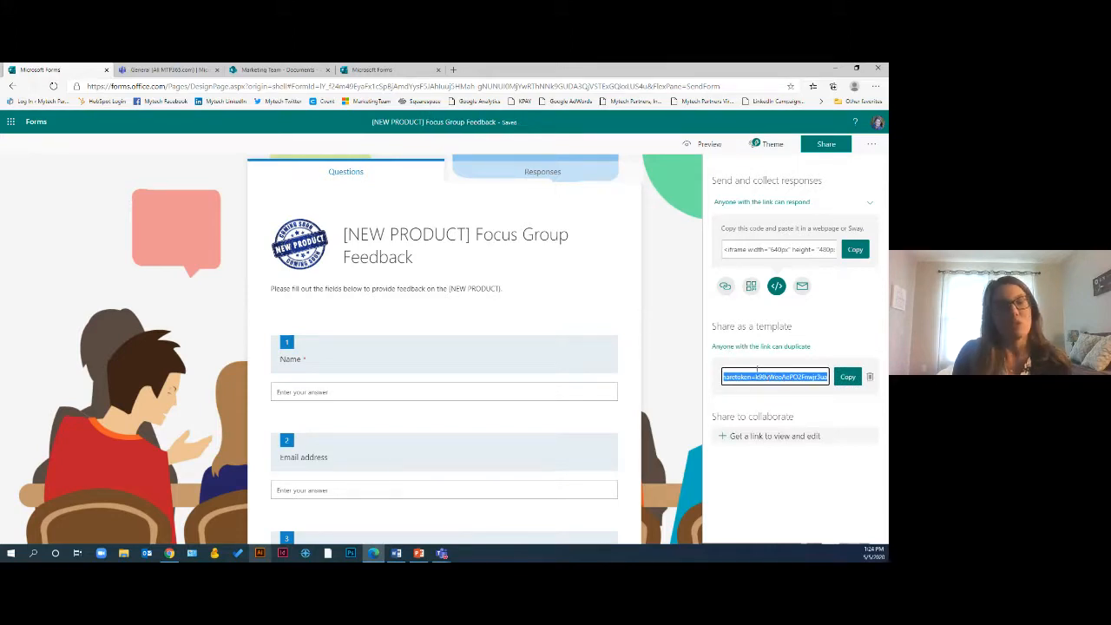
pyautogui.click(847, 377)
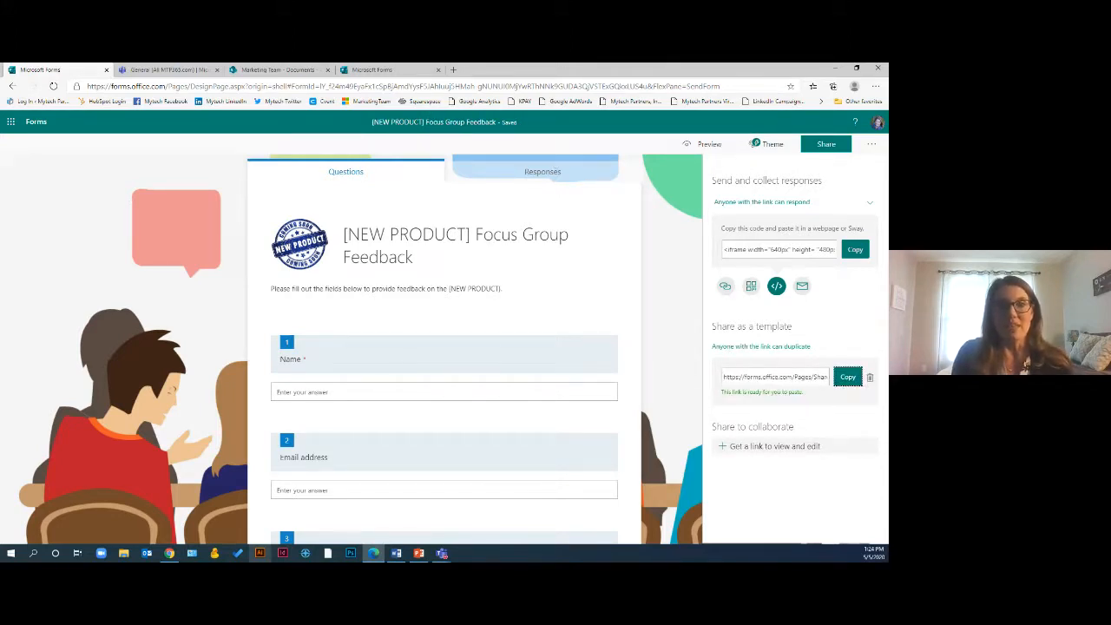
# Open the copied template link in a new browser tab
pyautogui.click(453, 69)
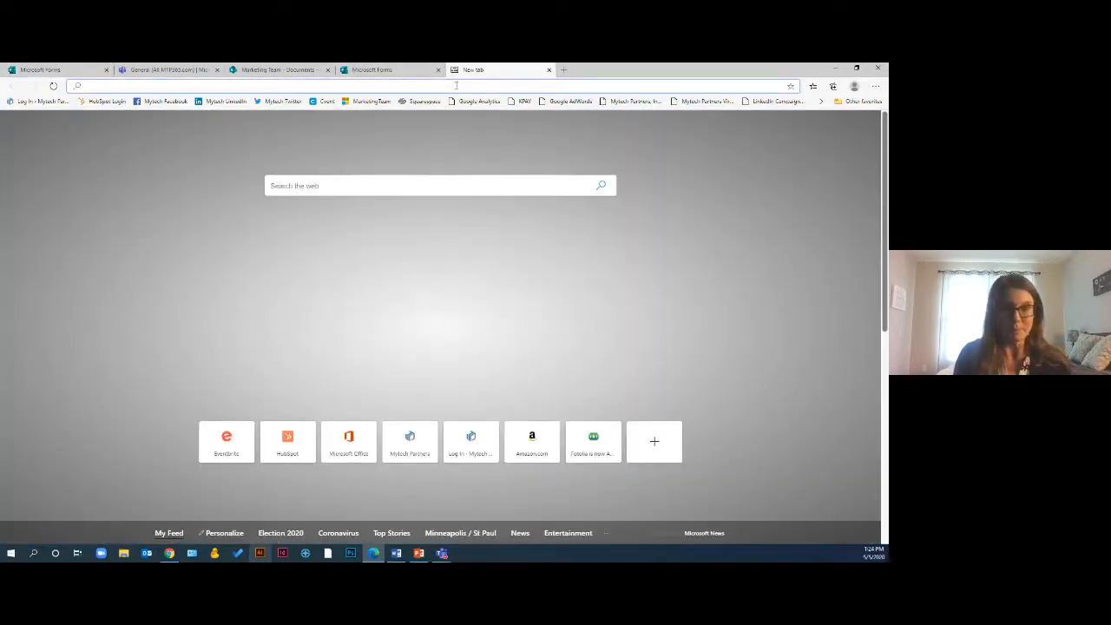
pyautogui.hotkey('ctrl', 'v')
pyautogui.press('Return')
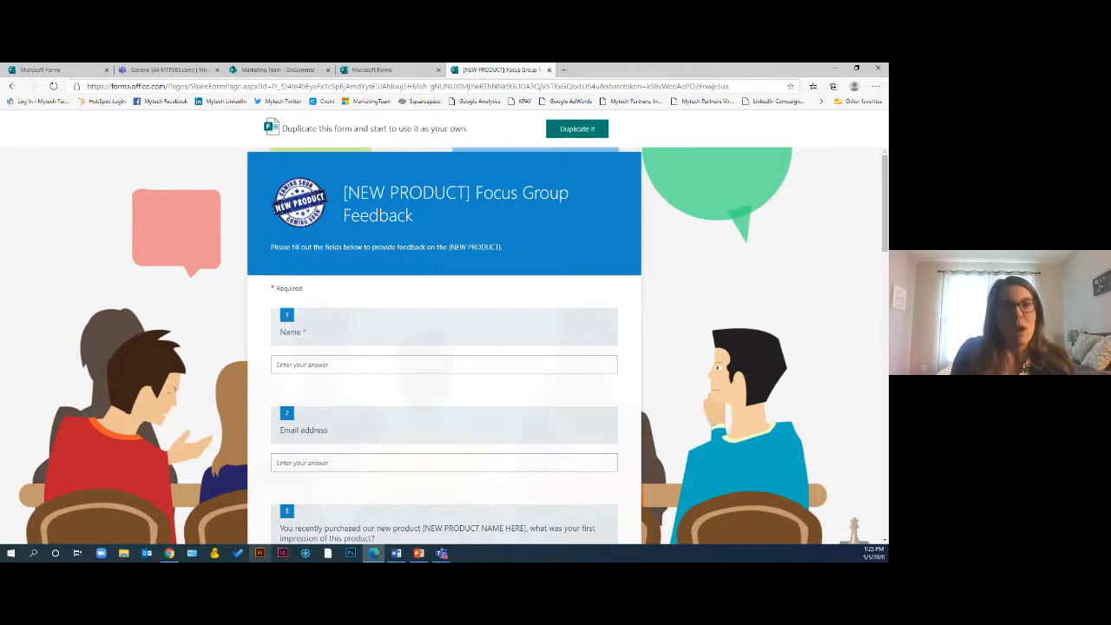
# Look over the group forms and Marketing Team documents tabs, then return to the form's sharing options
pyautogui.click(398, 71)
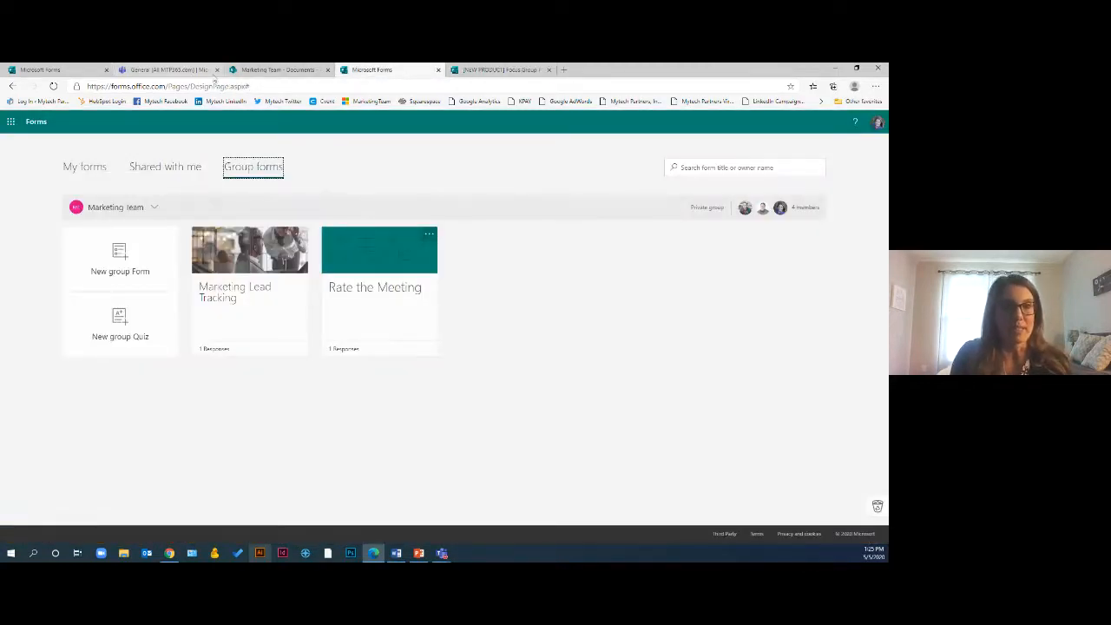
pyautogui.click(269, 71)
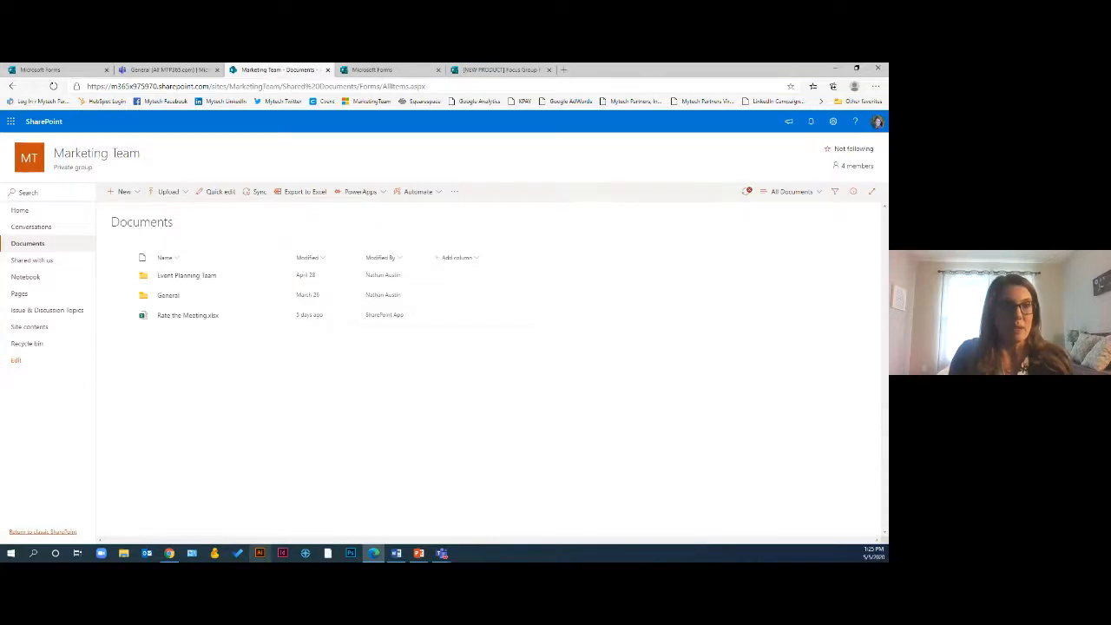
pyautogui.click(39, 69)
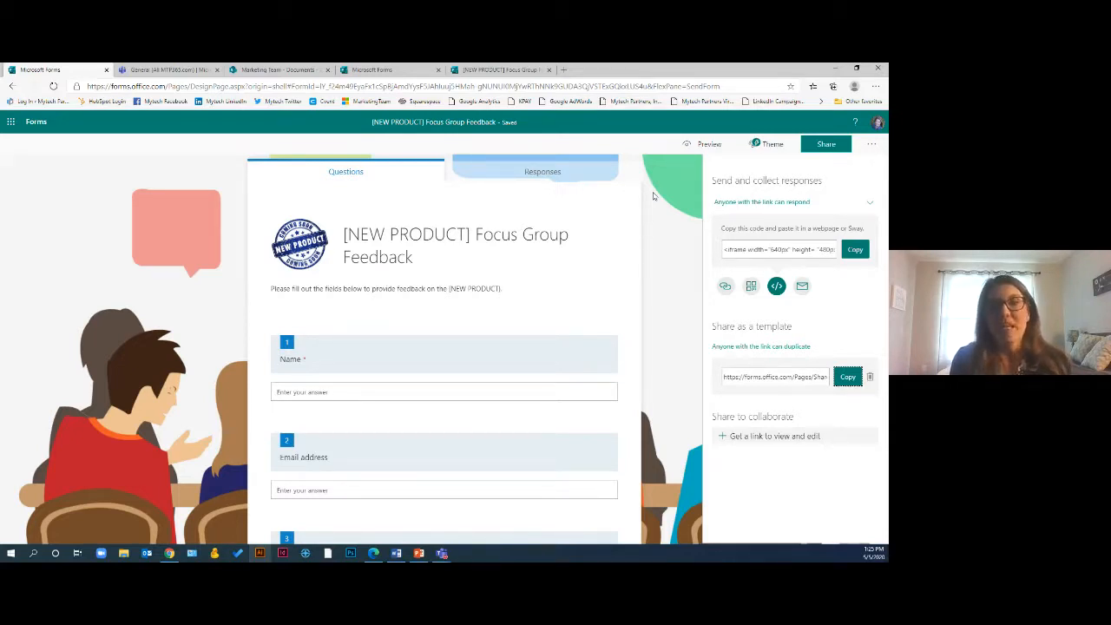
# Get a view-and-edit collaboration link and try setting it to people in the organization
pyautogui.click(731, 438)
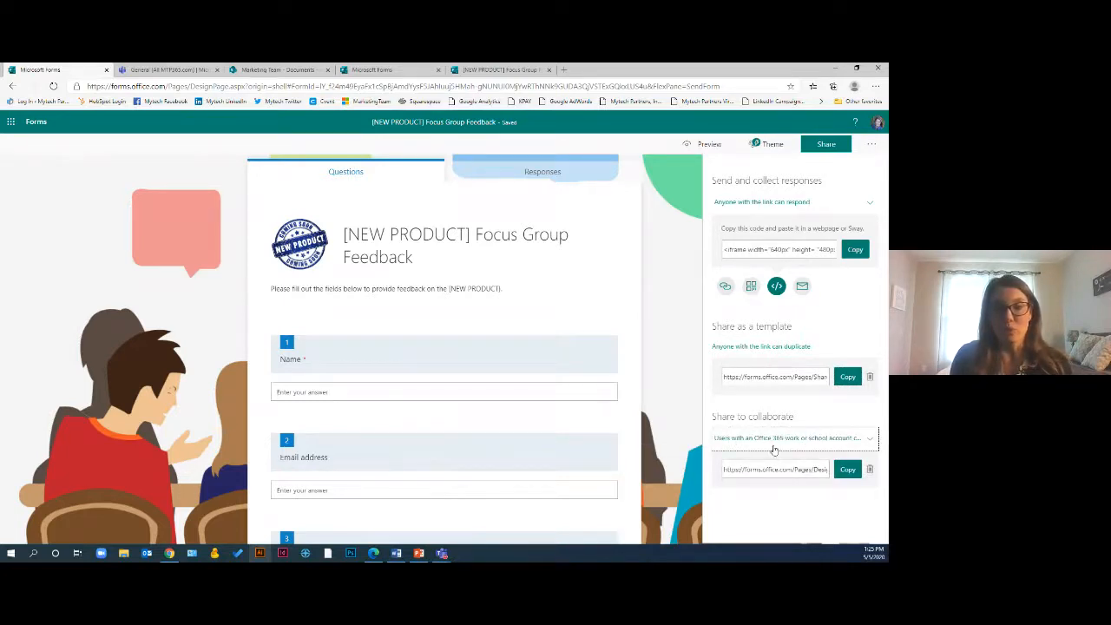
pyautogui.click(788, 443)
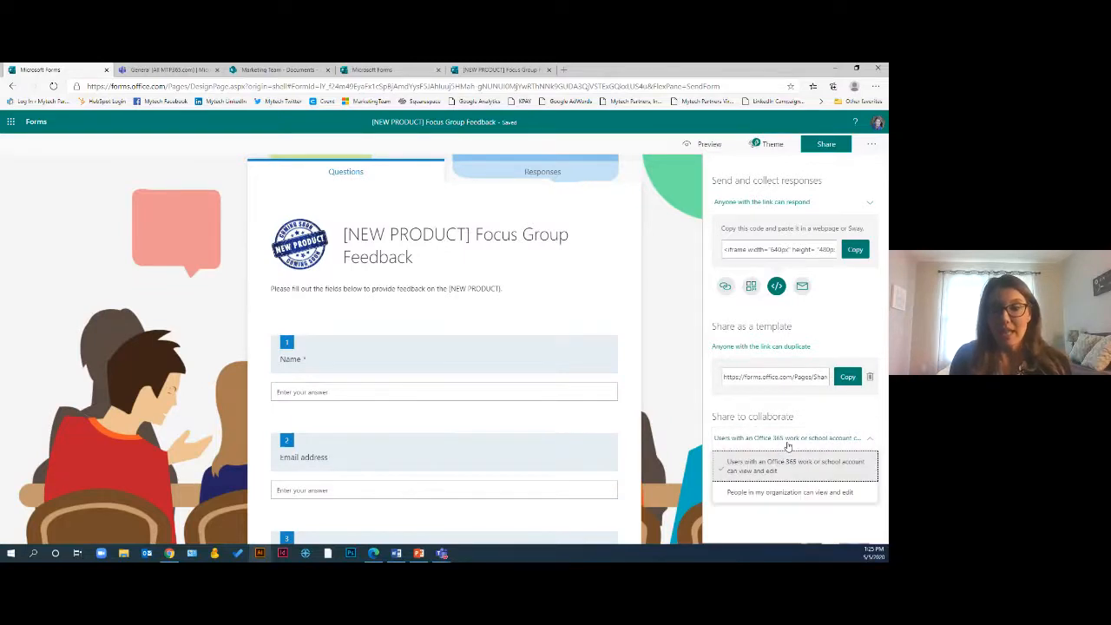
pyautogui.click(789, 500)
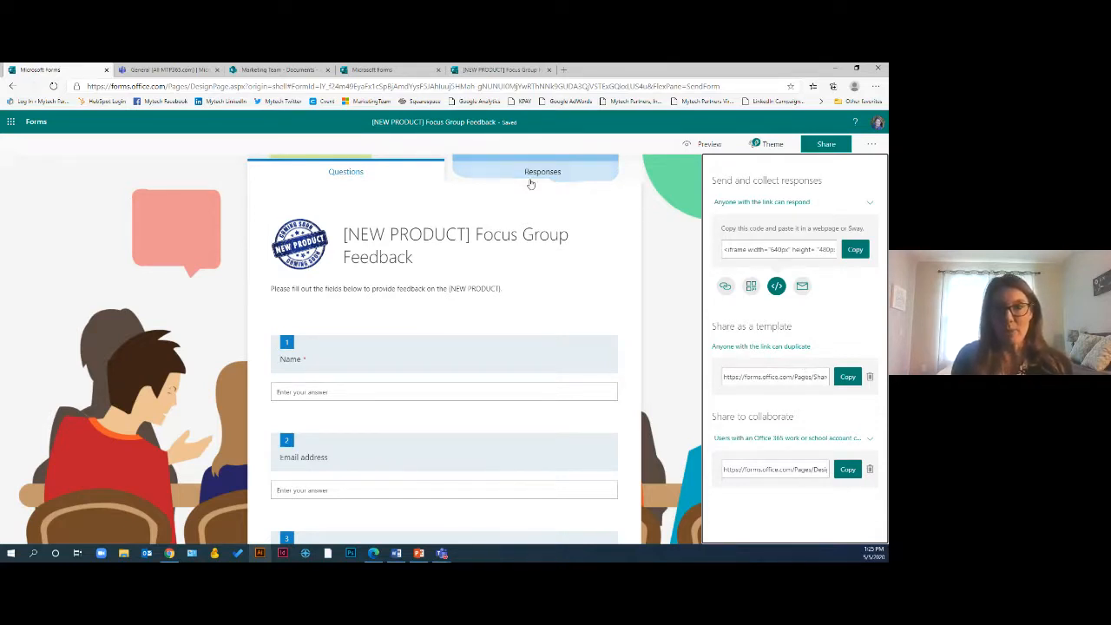
# Return to the respond link and copy it
pyautogui.click(725, 289)
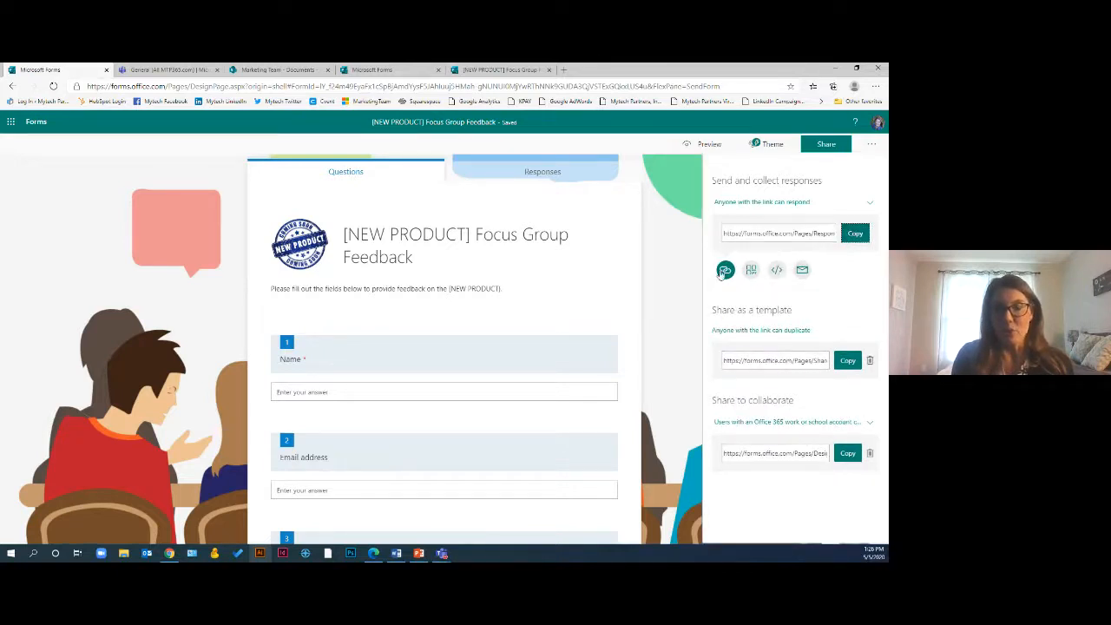
pyautogui.click(824, 234)
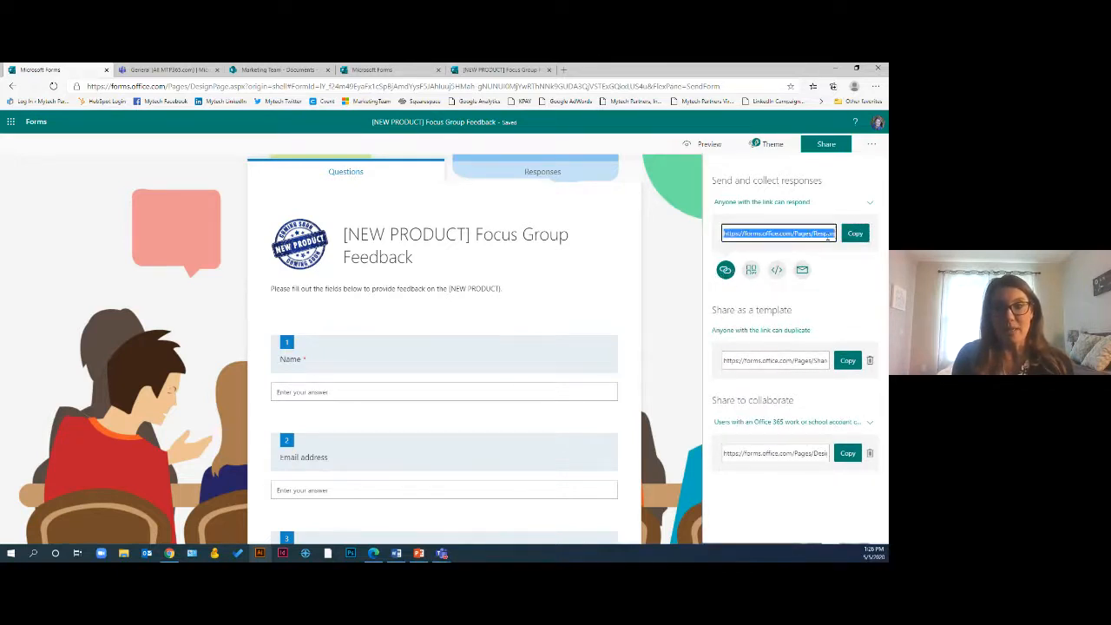
pyautogui.click(850, 236)
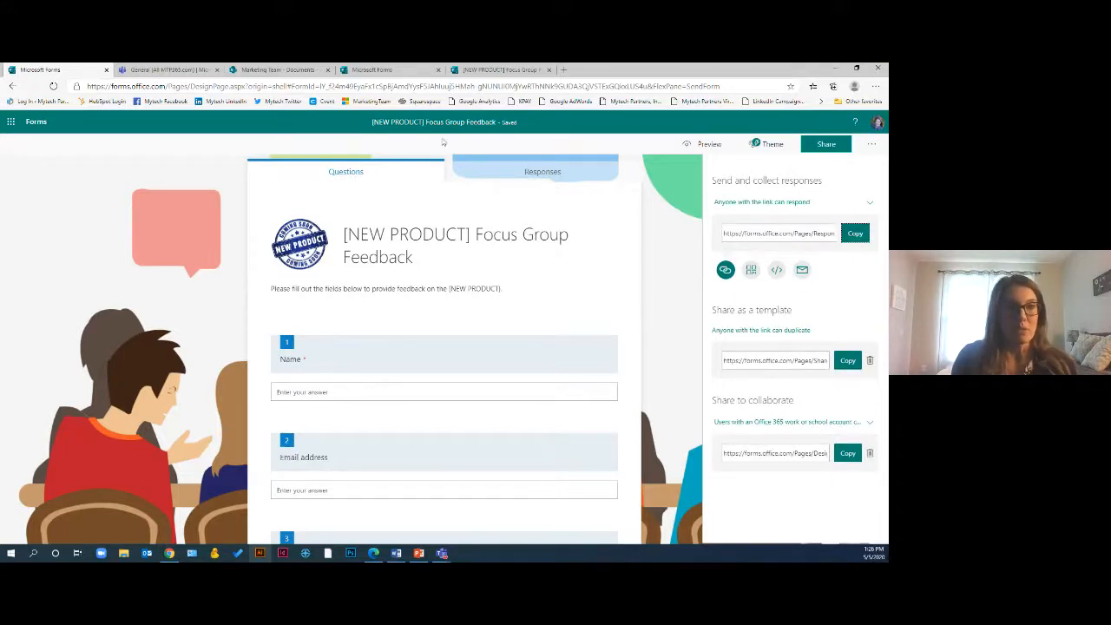
# Switch to a Teams chat with a colleague and write a greeting followed by 'Please fill out this form.'
pyautogui.click(170, 70)
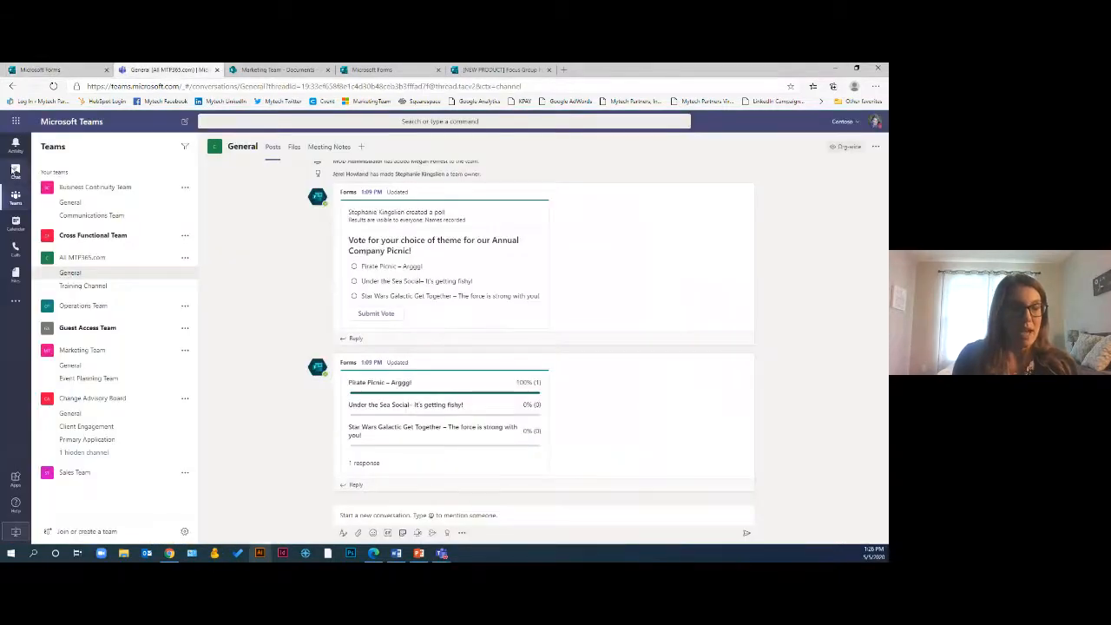
pyautogui.click(15, 171)
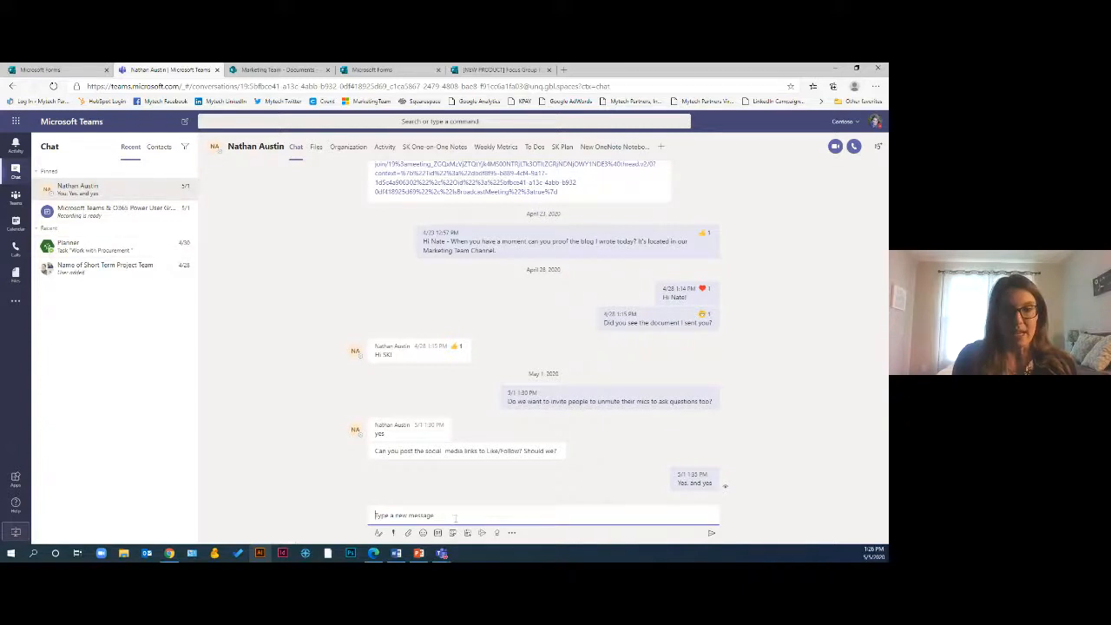
pyautogui.write('Hey nate')
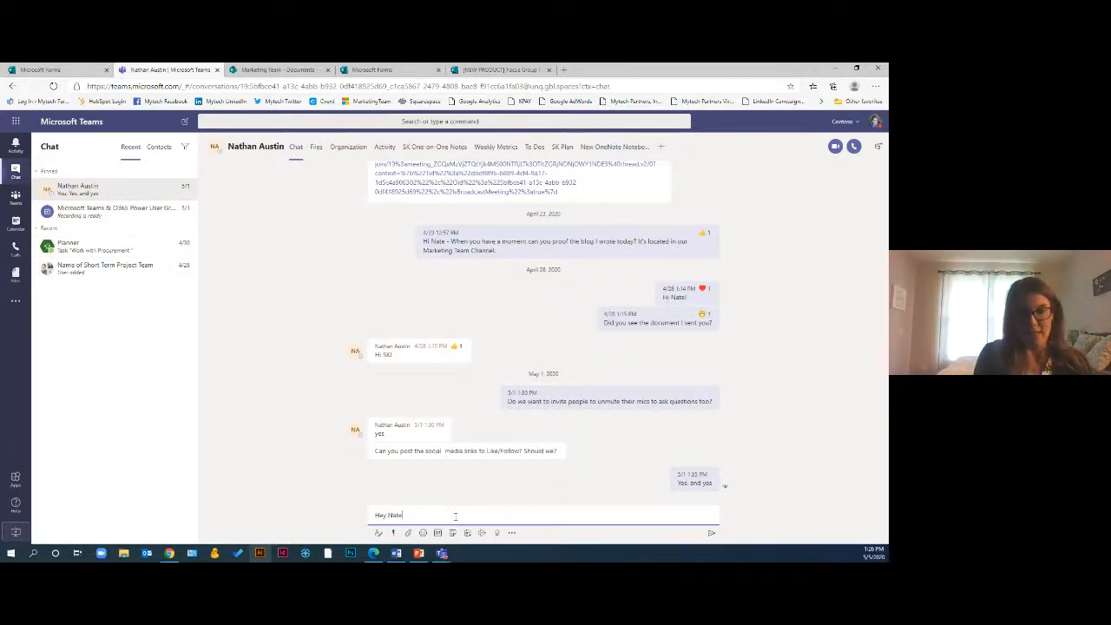
pyautogui.write(', Please fill out this form.')
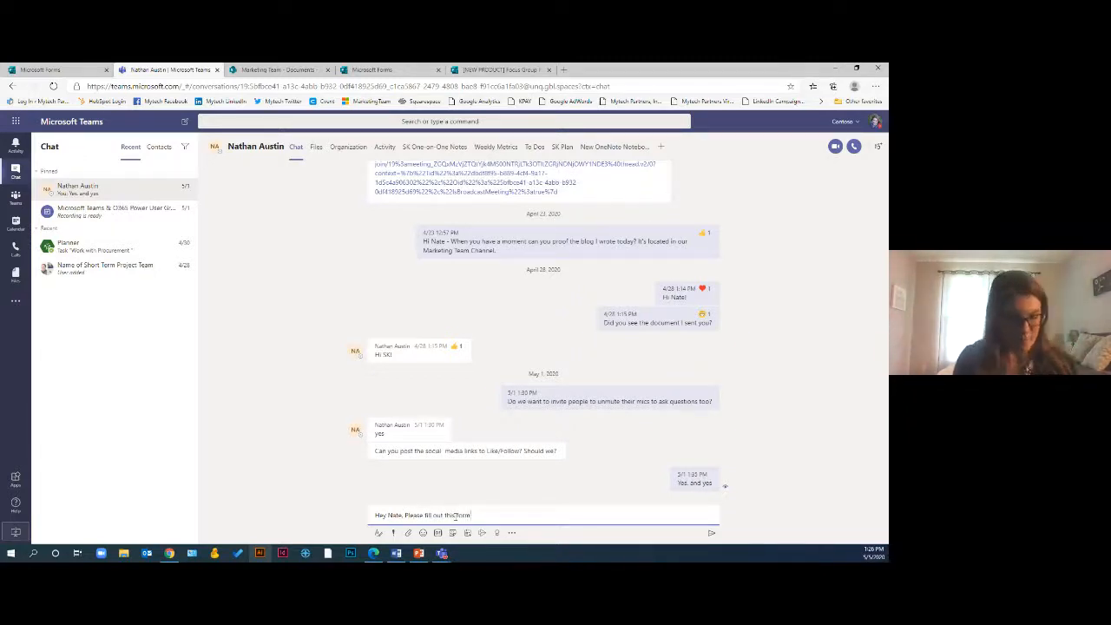
pyautogui.click(379, 535)
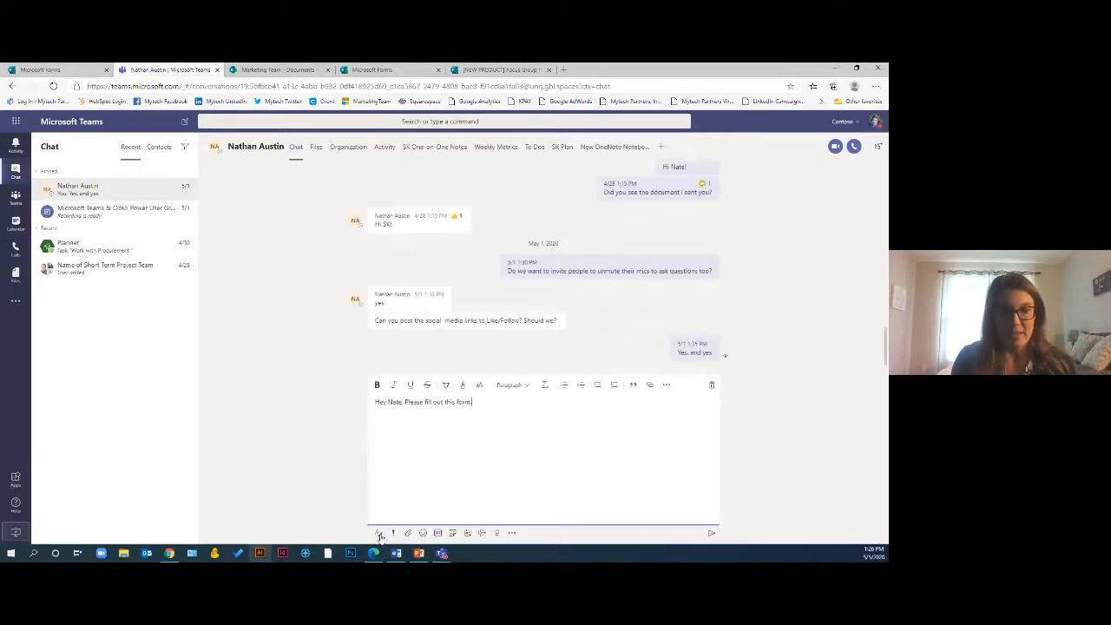
pyautogui.write('.')
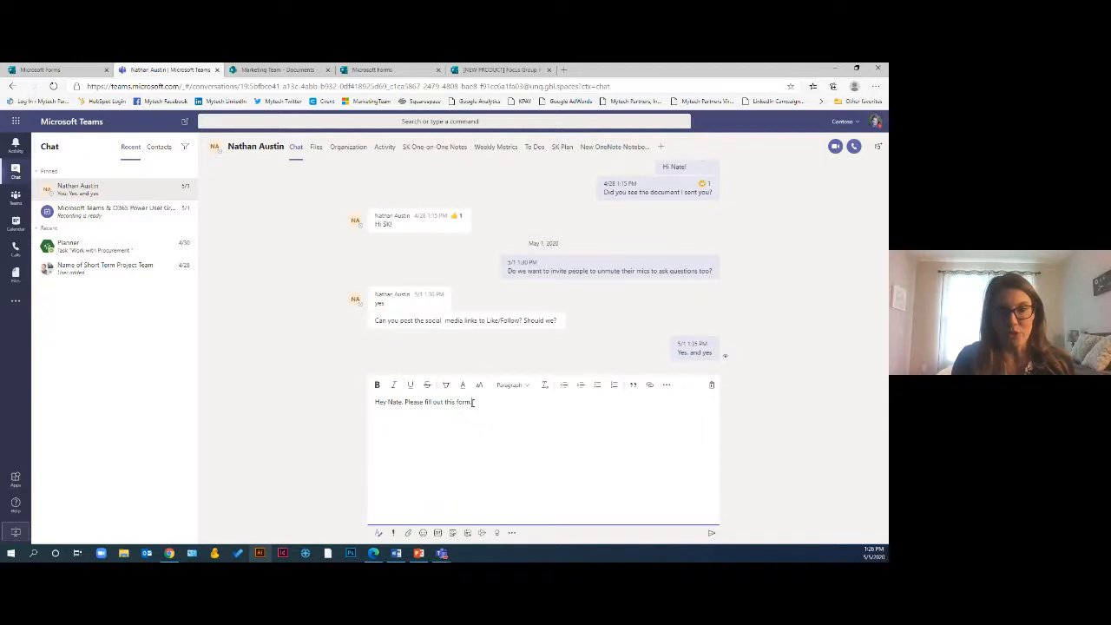
# Turn the words 'this form' in the message into a hyperlink to the copied form link
pyautogui.moveTo(473, 402); pyautogui.dragTo(453, 402)
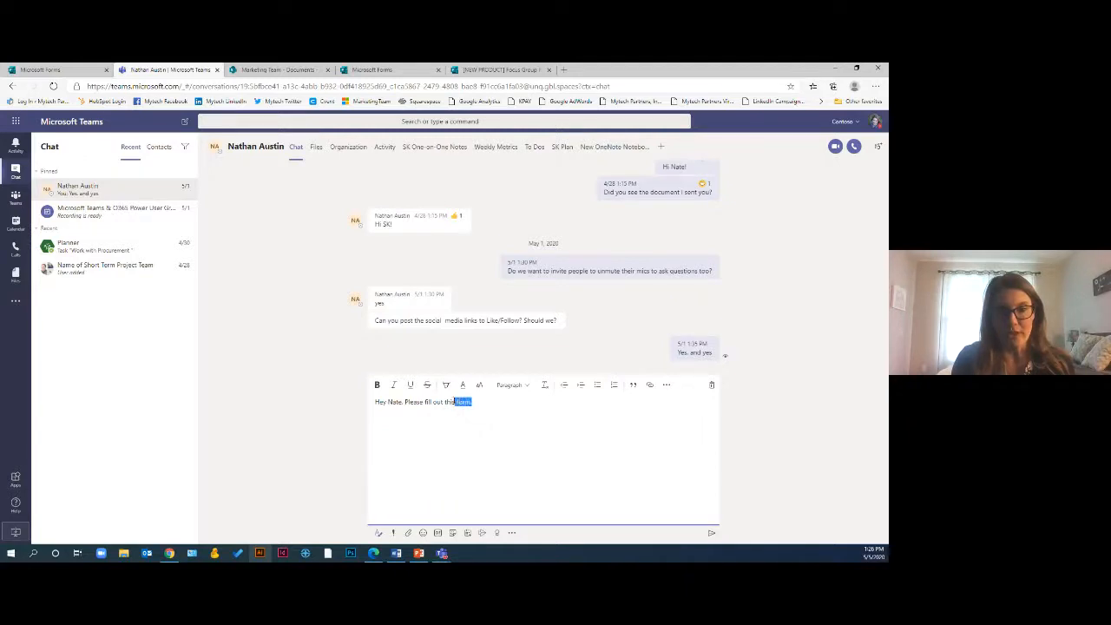
pyautogui.click(649, 385)
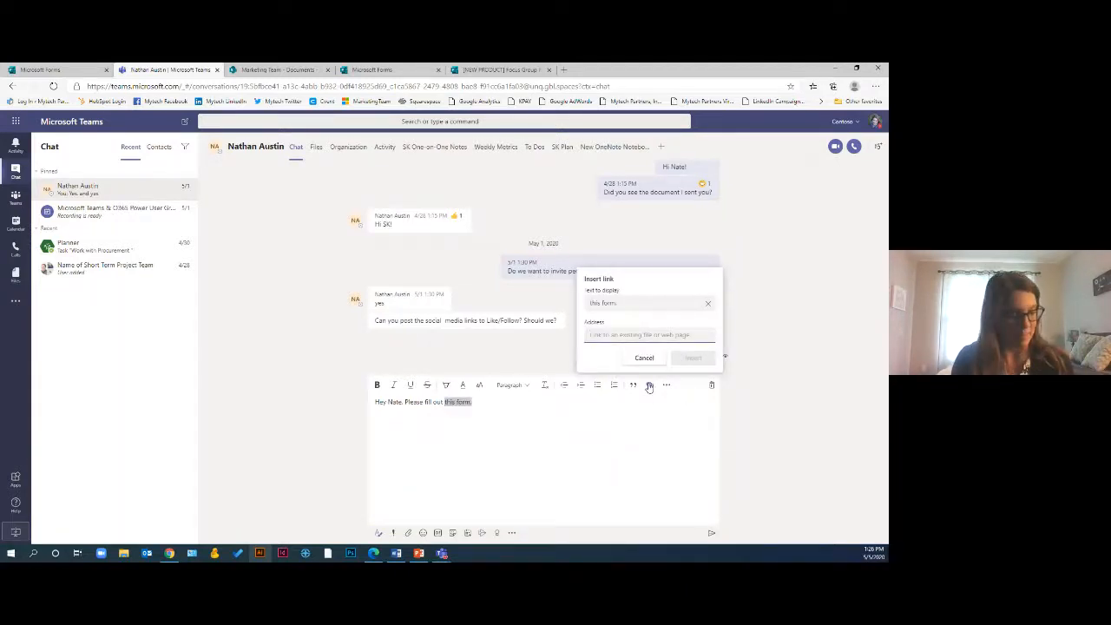
pyautogui.hotkey('ctrl', 'v')
pyautogui.click(689, 358)
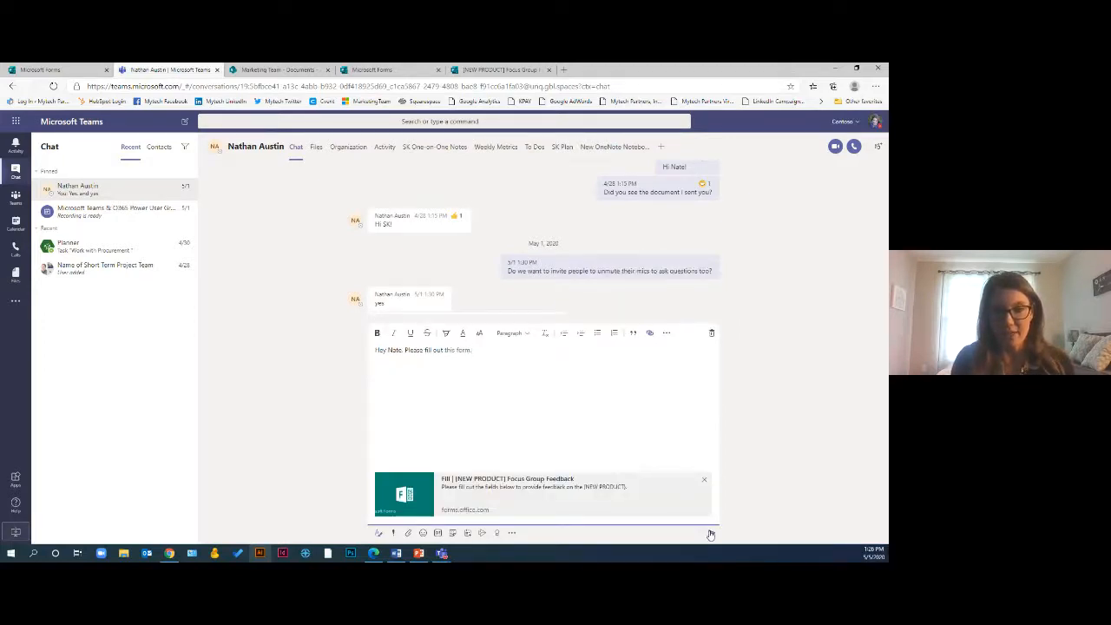
# Send the chat message containing the linked form to the colleague
pyautogui.click(710, 534)
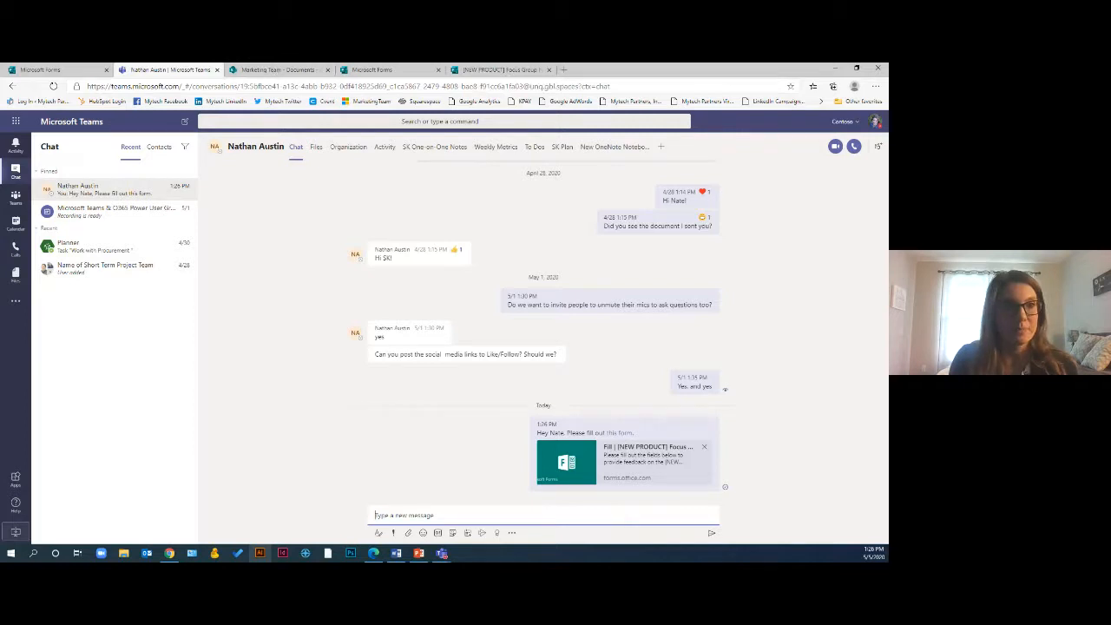
# Return to the form editor and check its responses view before going back to the questions
pyautogui.click(84, 71)
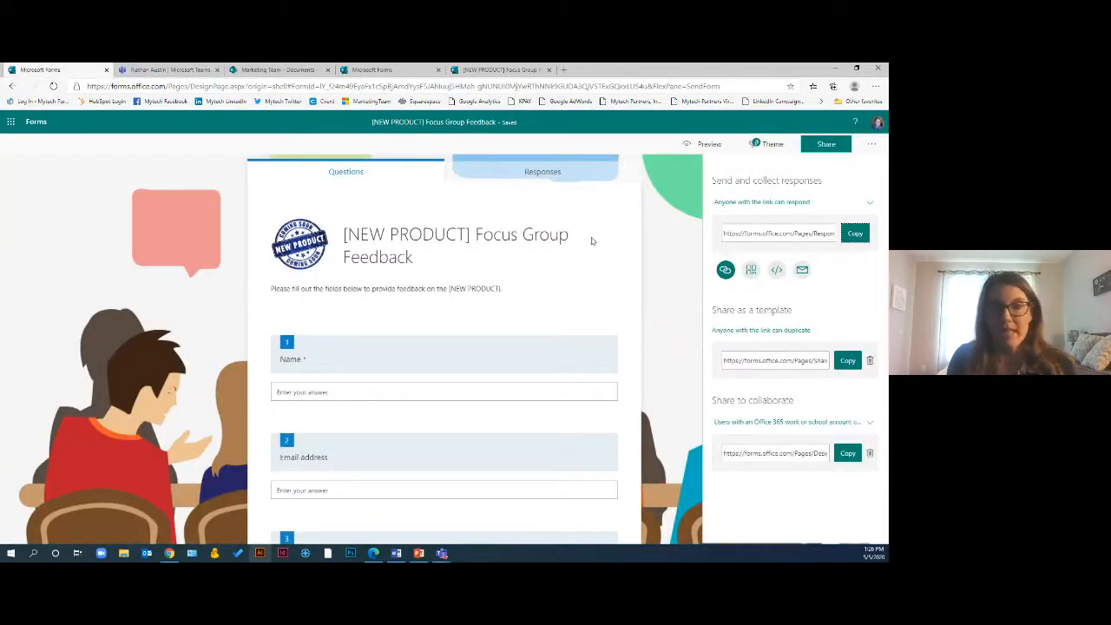
pyautogui.click(546, 173)
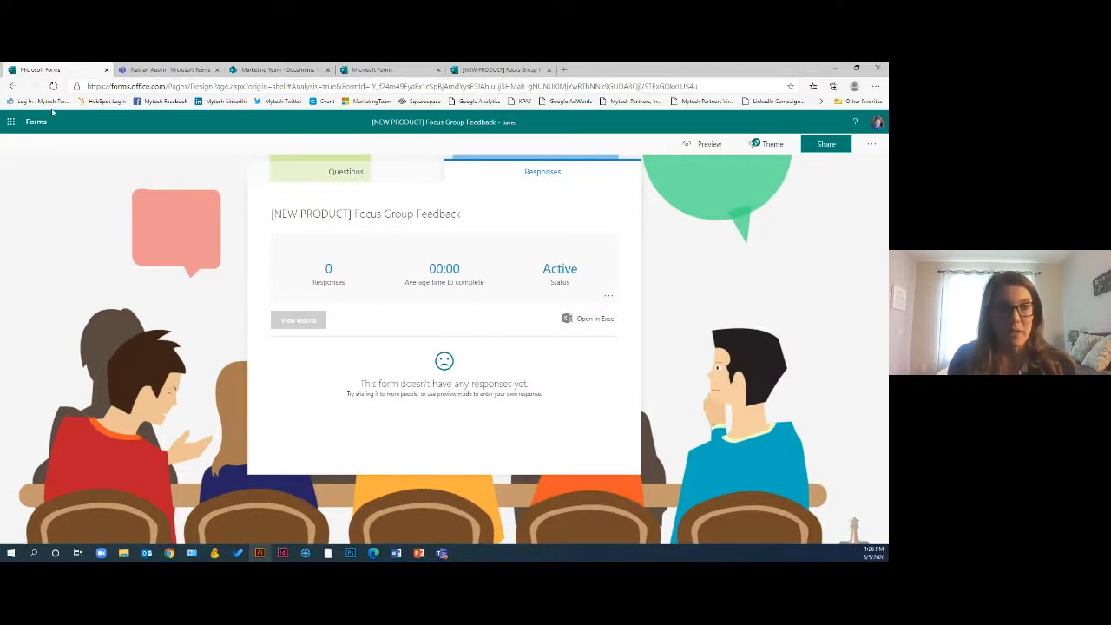
pyautogui.click(292, 180)
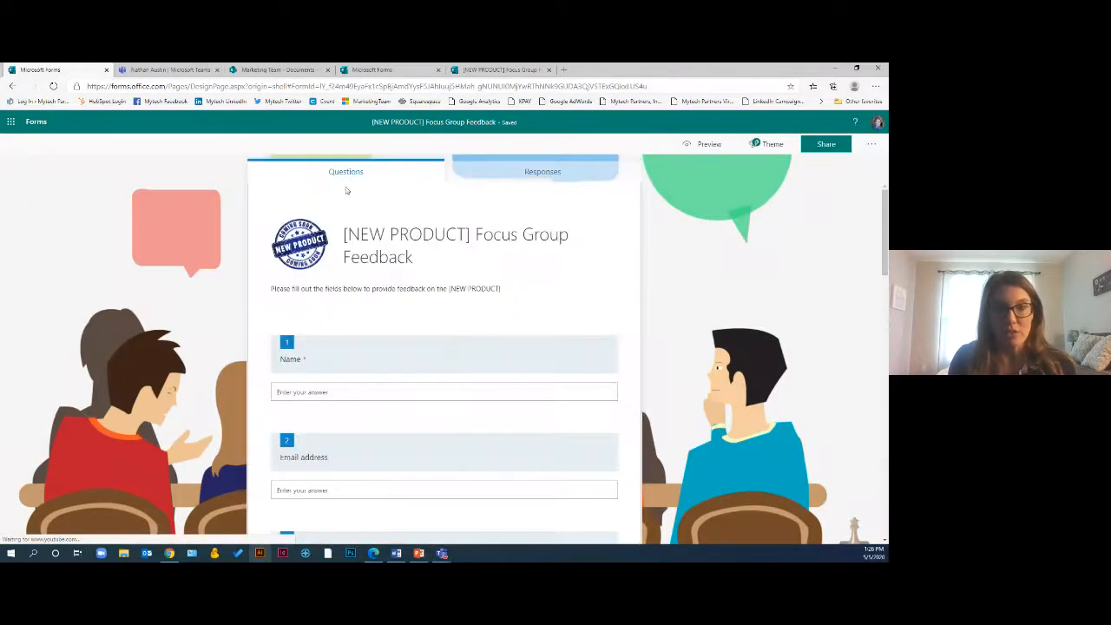
# Open the live form in its tab and fill in the respondent's name and e-mail address
pyautogui.click(508, 71)
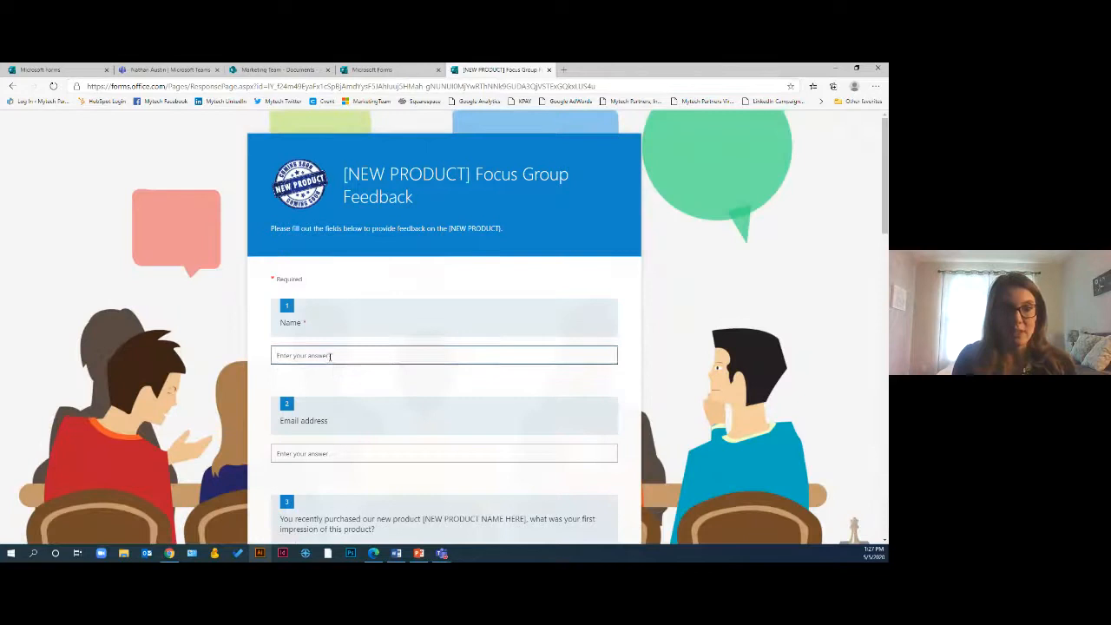
pyautogui.click(329, 356)
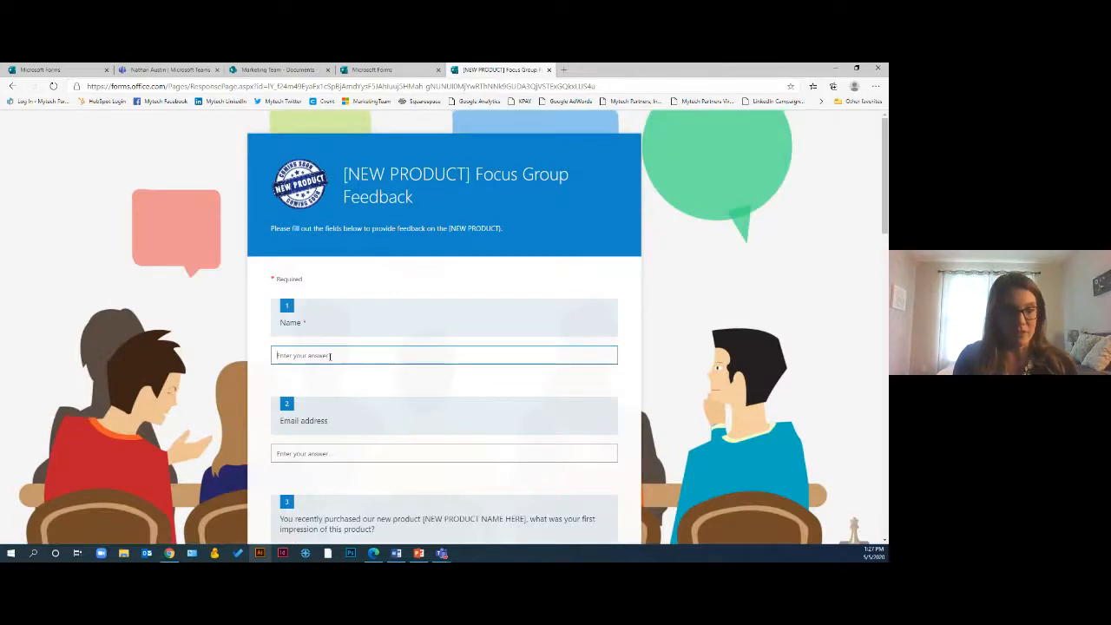
pyautogui.write('Stephanie')
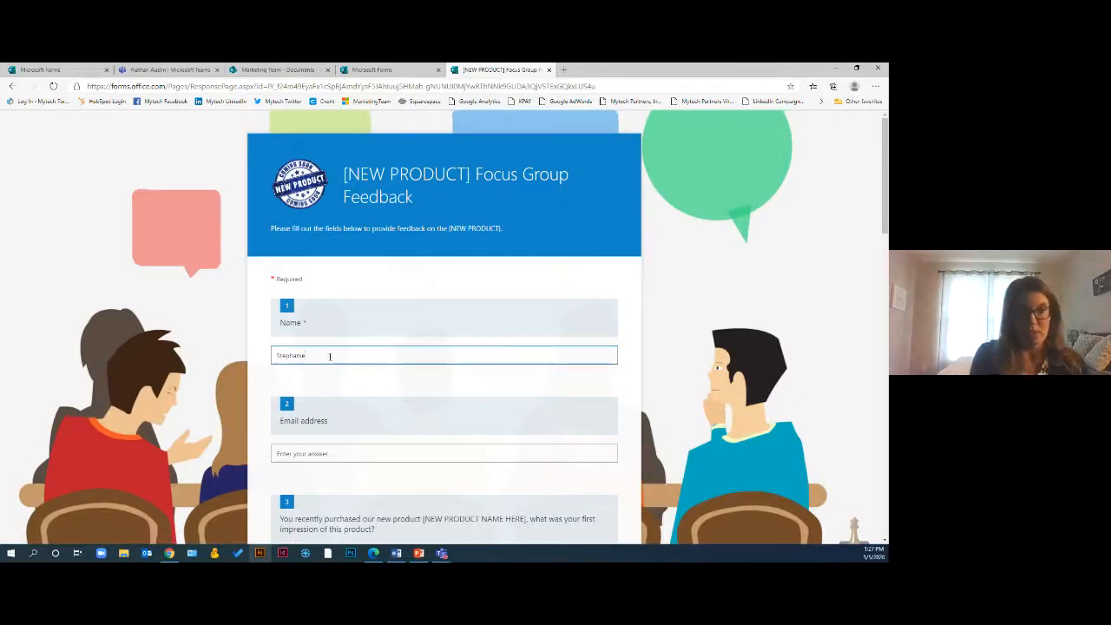
pyautogui.press('Tab')
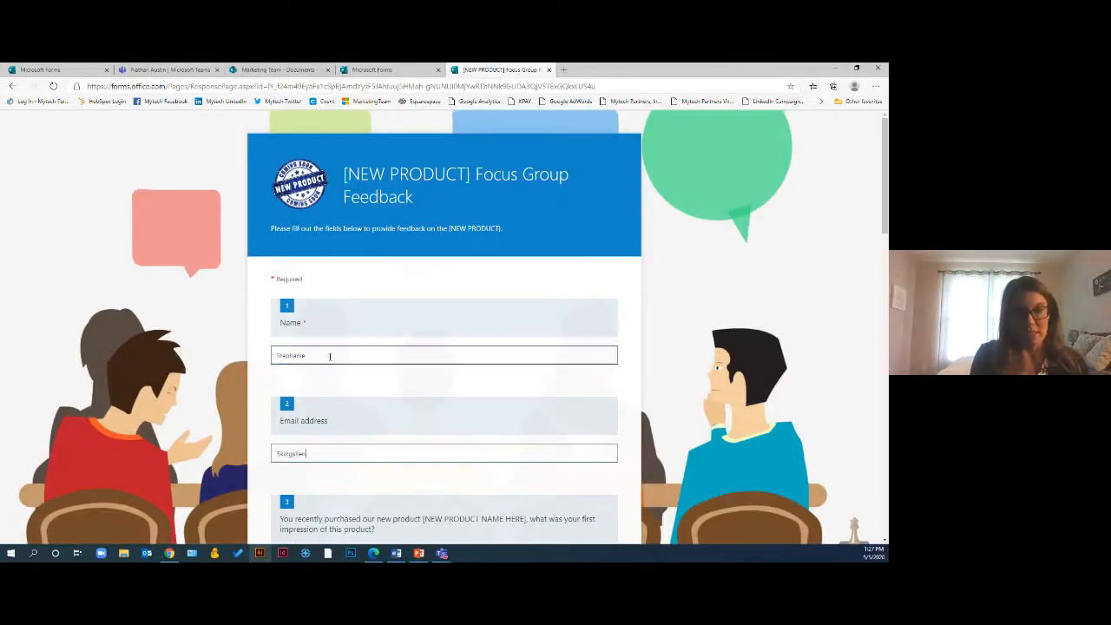
pyautogui.scroll(-3, 330, 356)
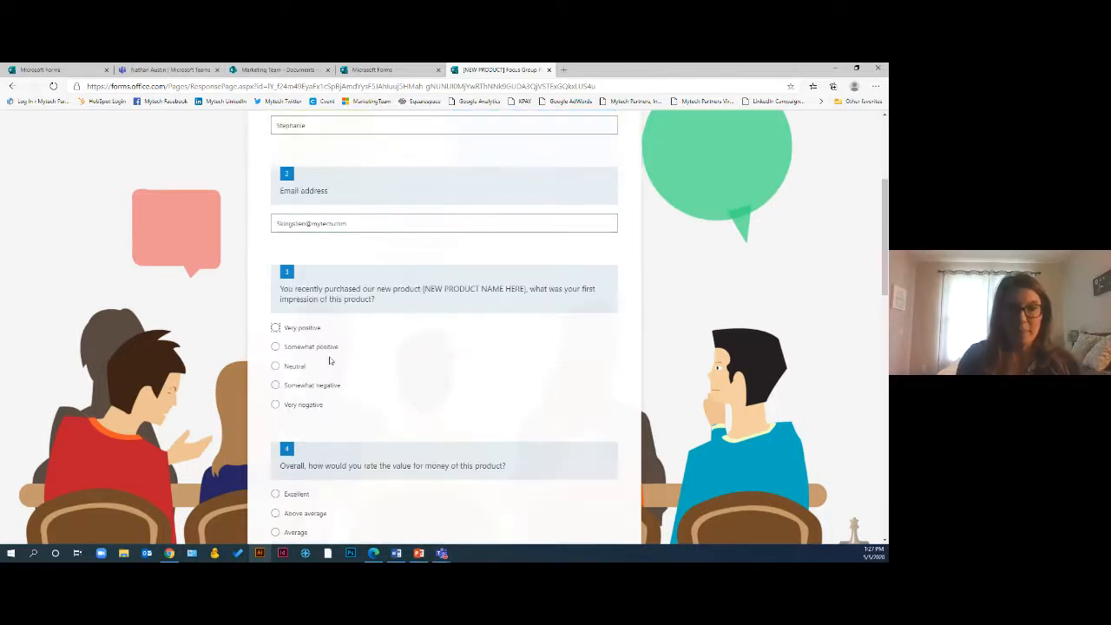
# Answer first impression as Very positive, value for money as Excellent, and rate quality 6 stars
pyautogui.click(275, 327)
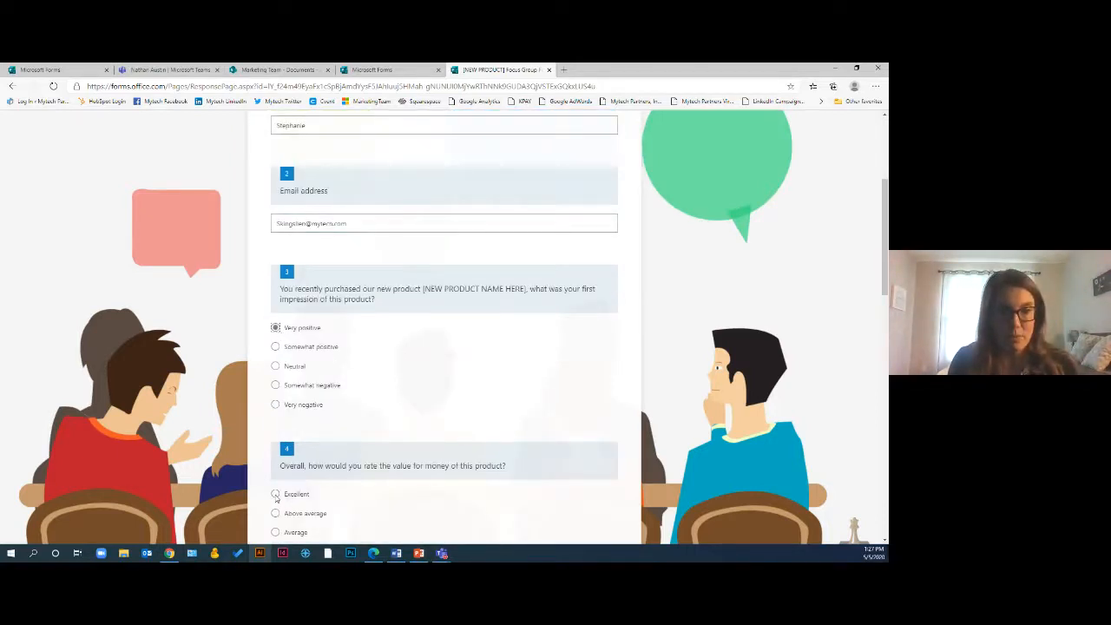
pyautogui.click(275, 493)
pyautogui.scroll(-3, 347, 483)
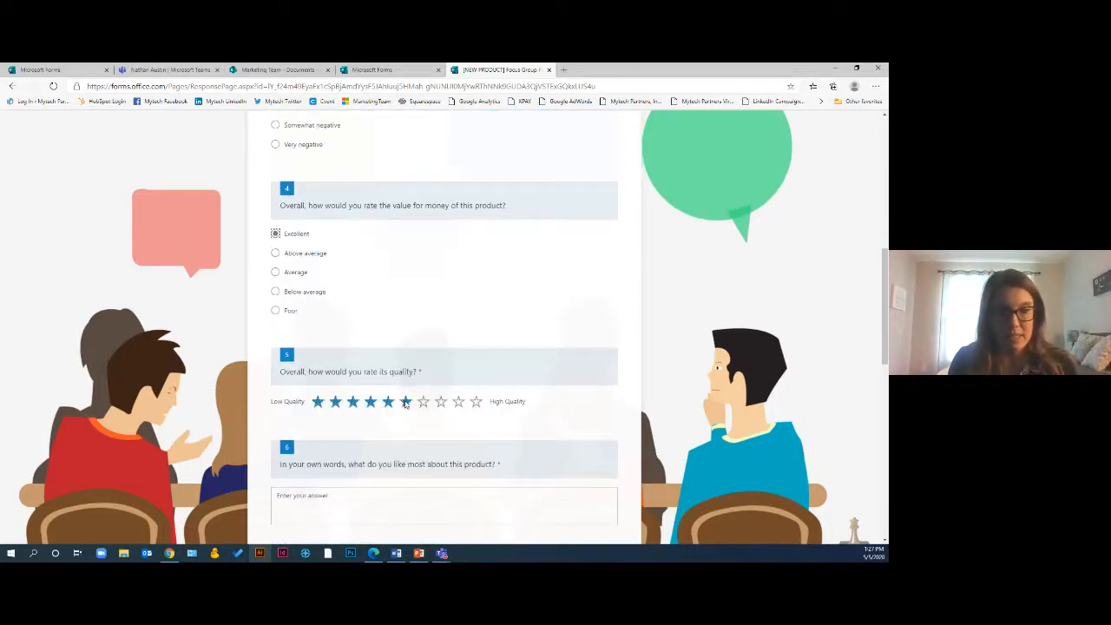
pyautogui.click(405, 401)
# Answer the like-most question with 'It's great' and the dislike-most question with 'n/a'
pyautogui.scroll(-2, 347, 503)
pyautogui.click(365, 316)
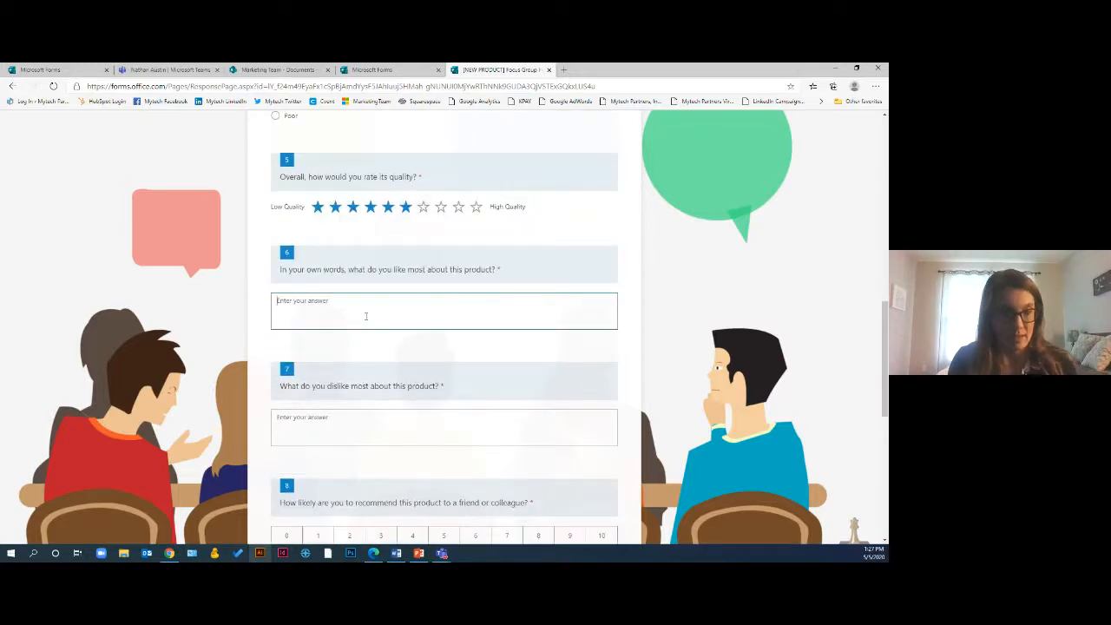
pyautogui.write("It's great")
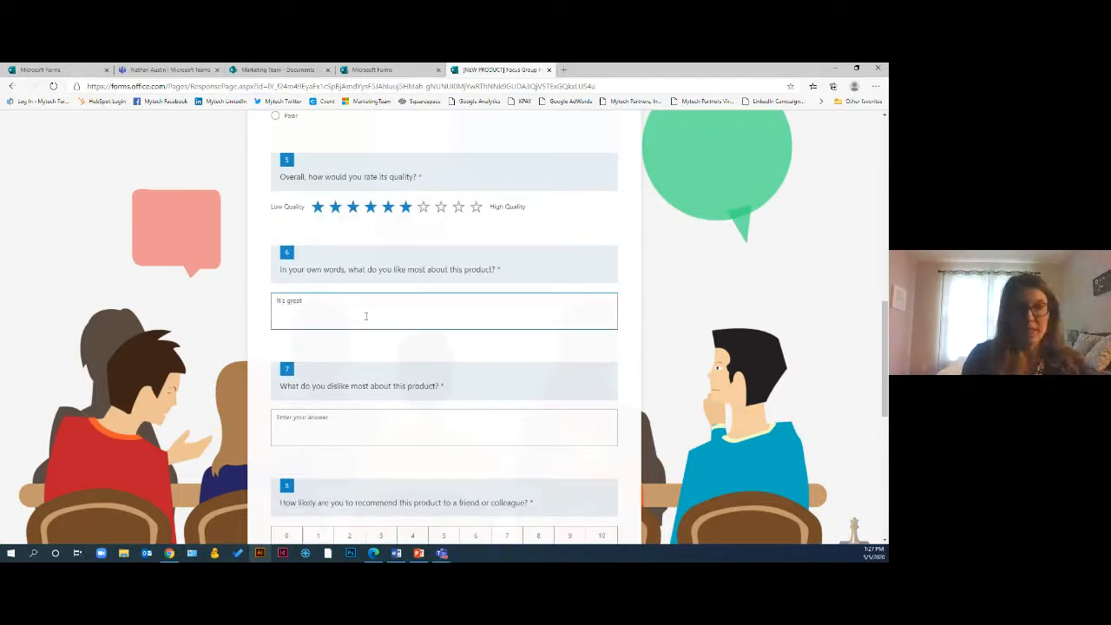
pyautogui.click(364, 417)
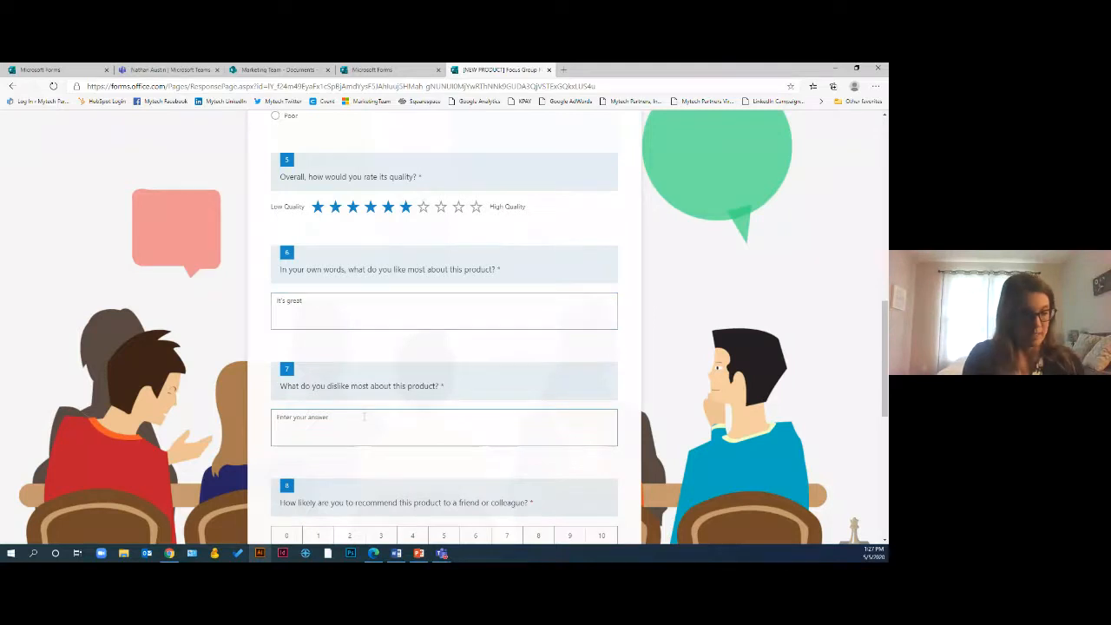
pyautogui.write('n/a')
# Rate recommendation likelihood 8 and the assembly instructions 10 stars, and submit the response
pyautogui.scroll(-5, 365, 417)
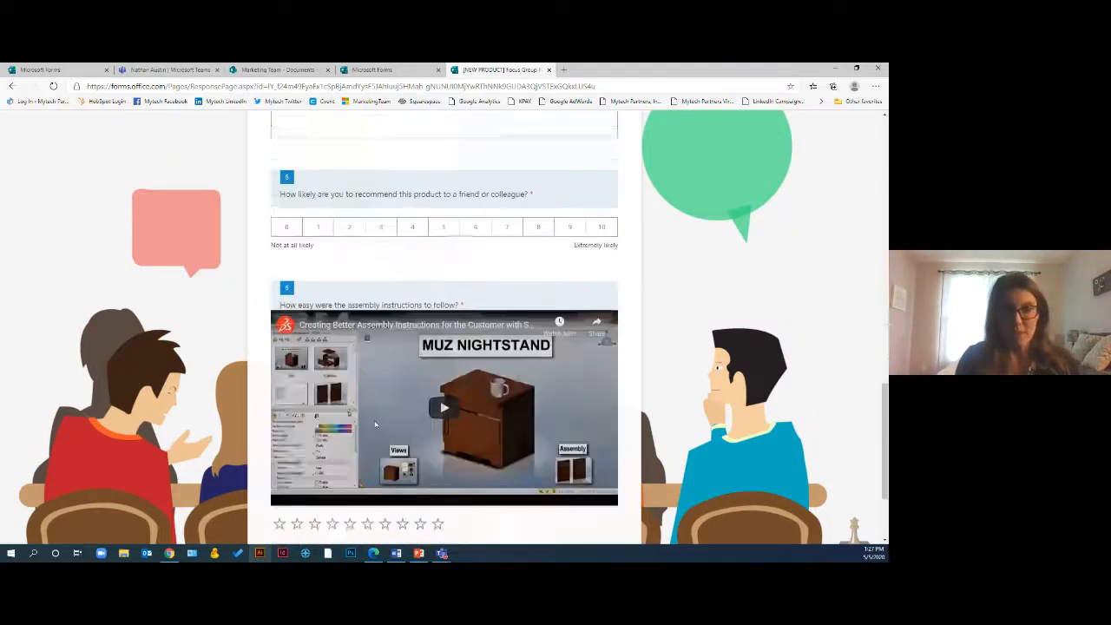
pyautogui.click(538, 210)
pyautogui.scroll(-2, 538, 212)
pyautogui.click(438, 387)
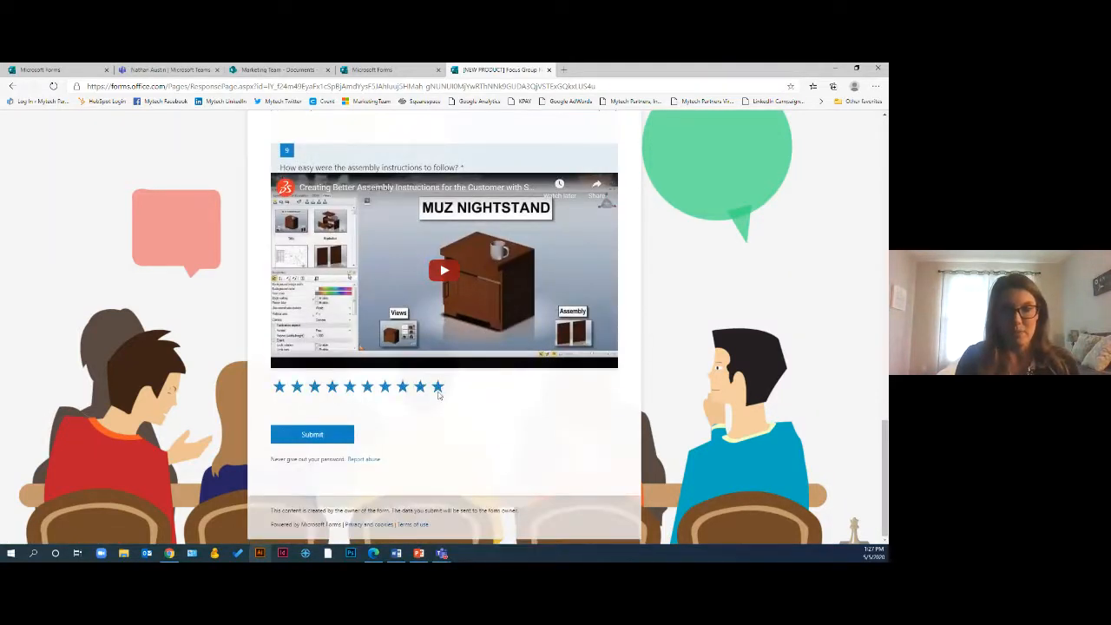
pyautogui.click(336, 436)
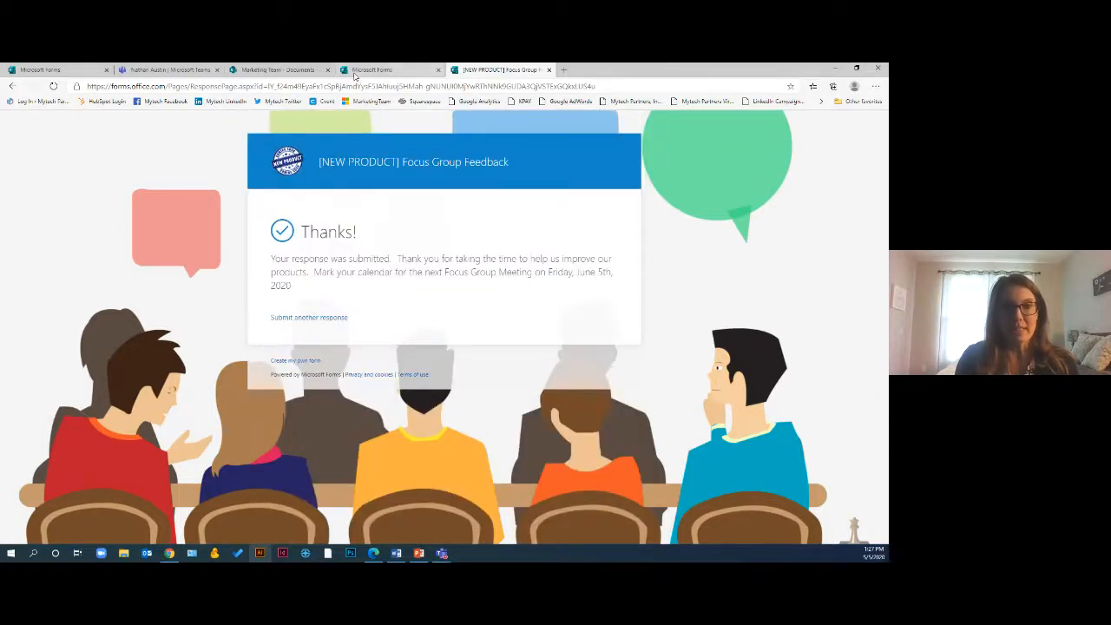
# Review the submitted answers in the form's responses summary
pyautogui.click(80, 70)
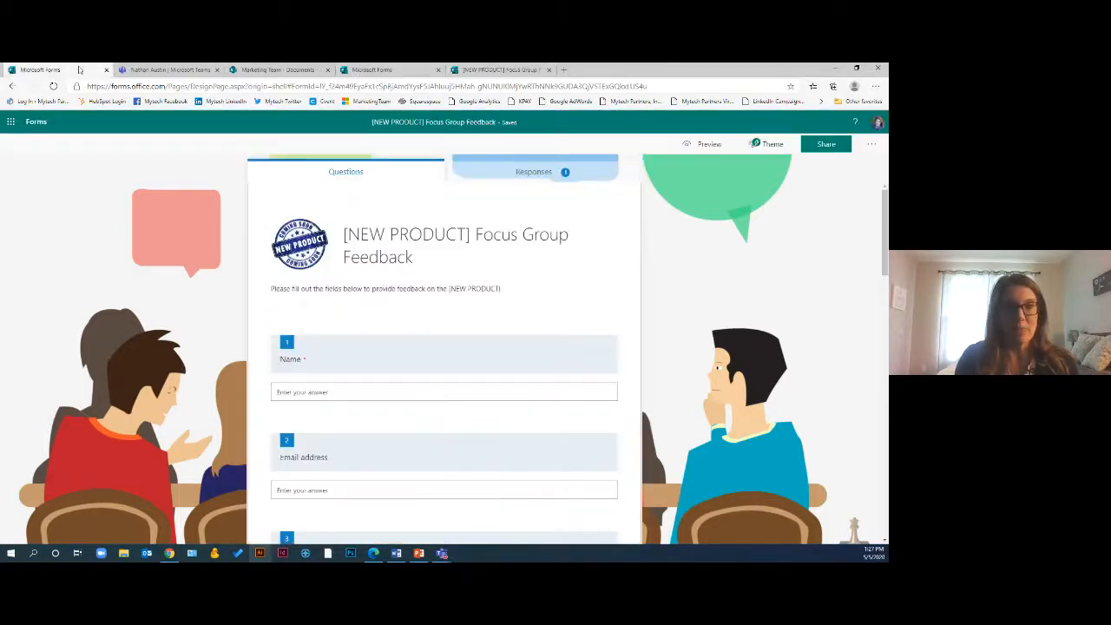
pyautogui.click(556, 173)
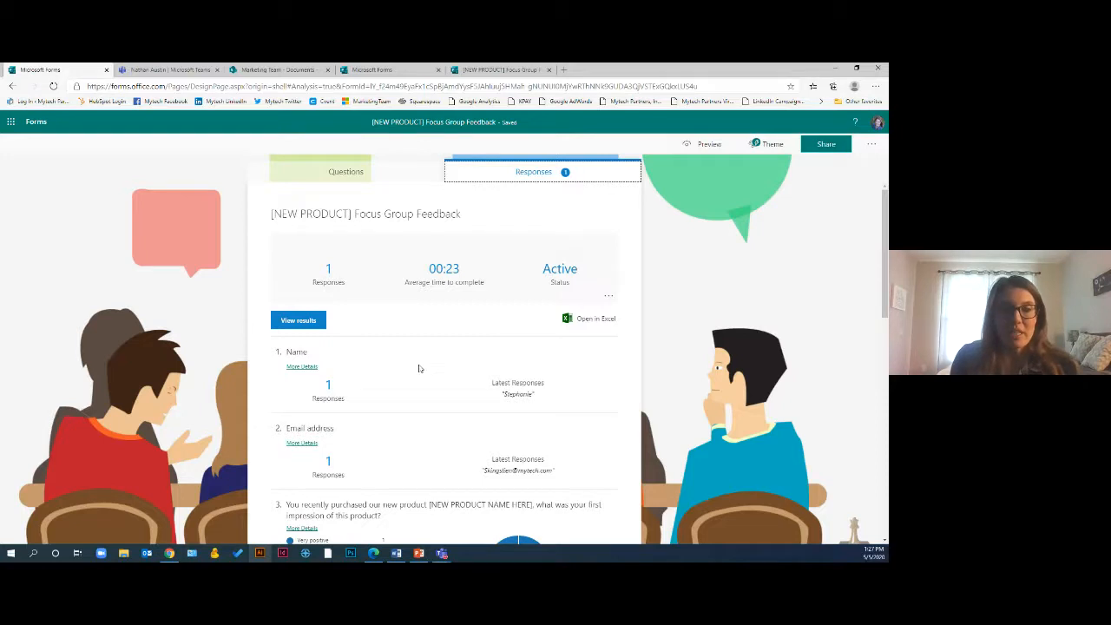
pyautogui.scroll(-3, 416, 403)
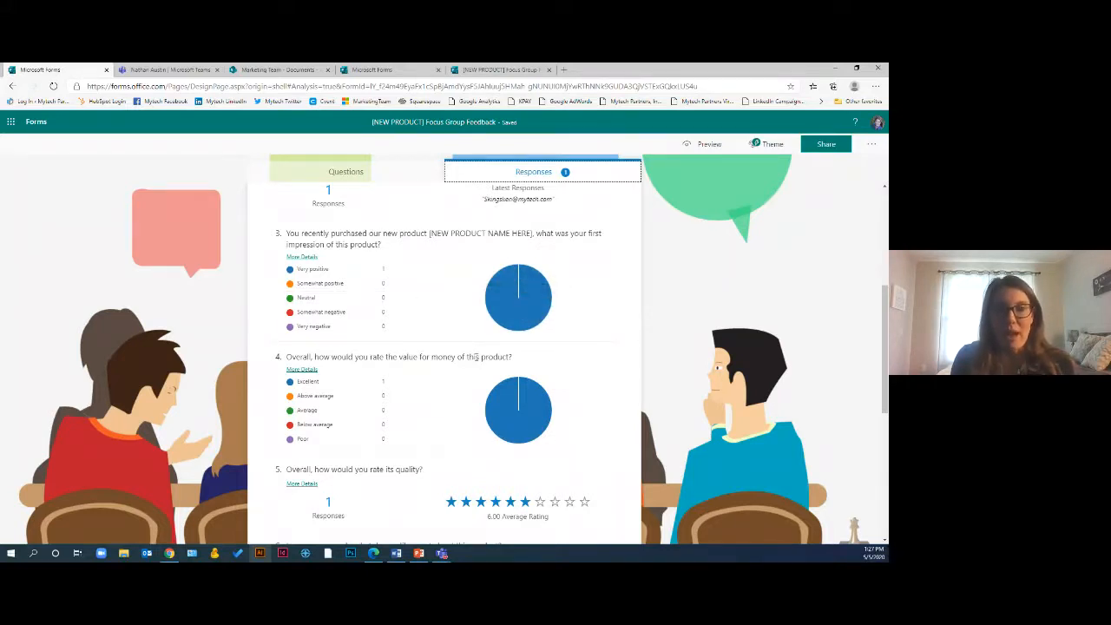
pyautogui.scroll(-1, 459, 443)
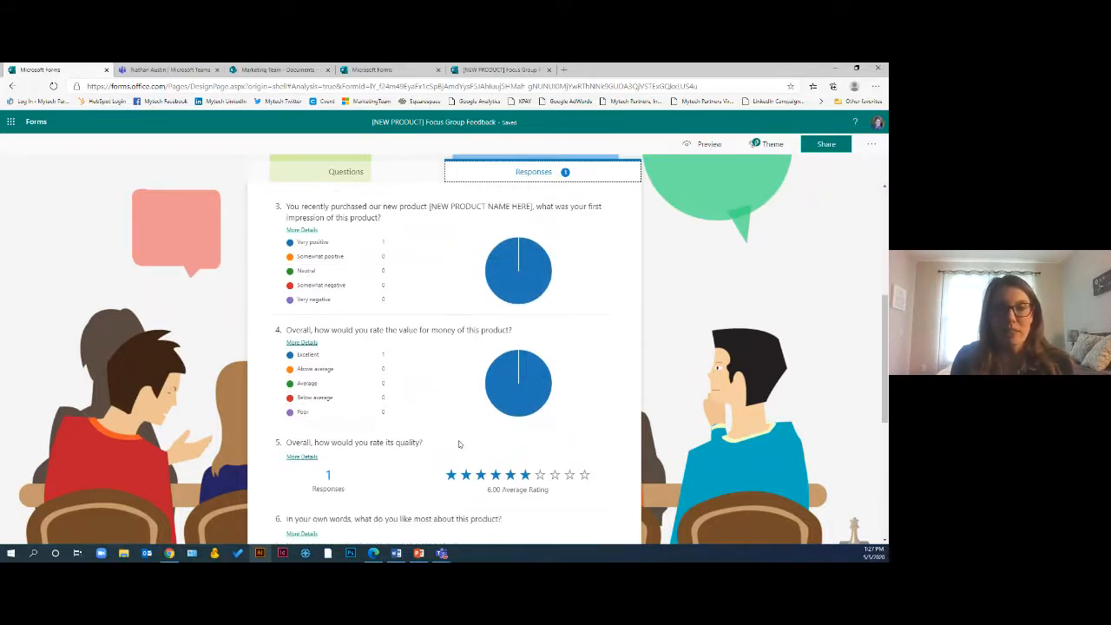
pyautogui.scroll(-2, 459, 444)
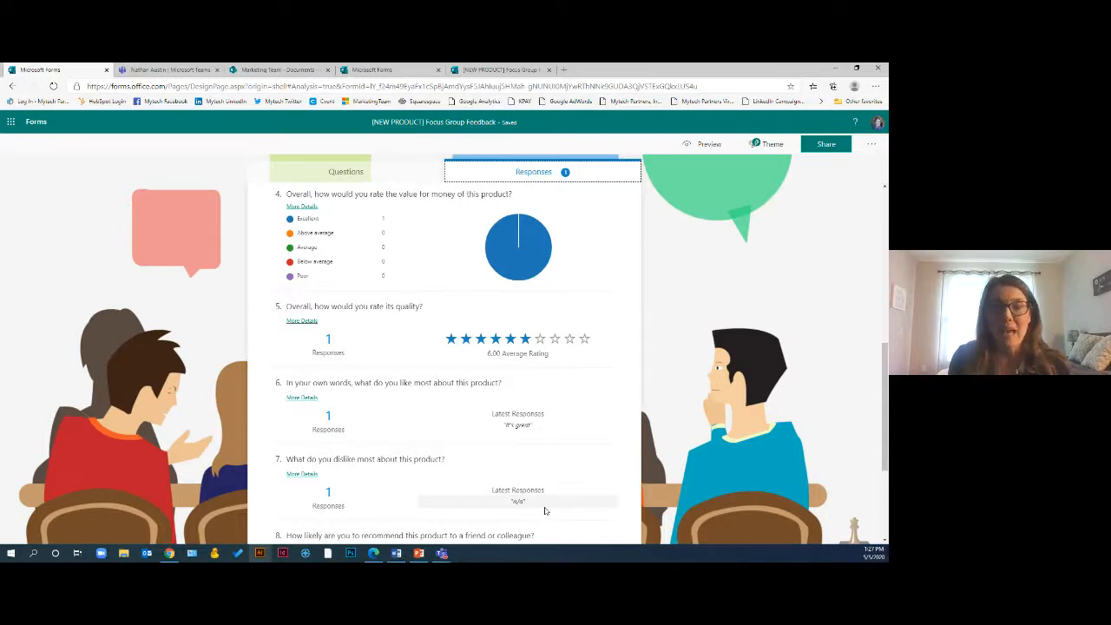
pyautogui.scroll(10, 520, 491)
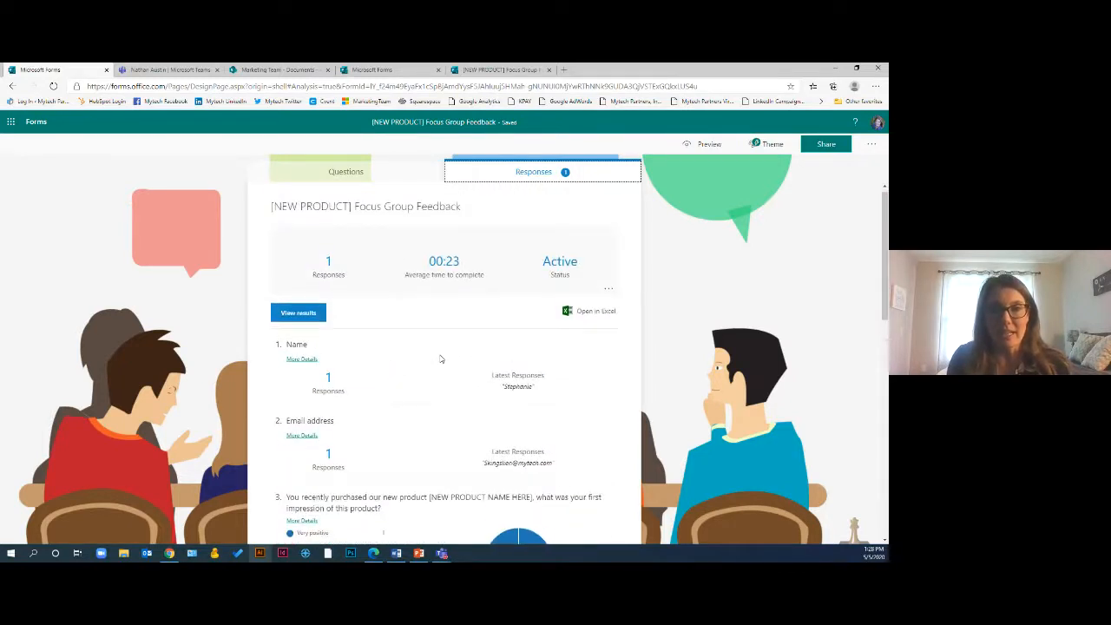
# Create a summary link that lets anyone view the responses, and copy it
pyautogui.click(608, 299)
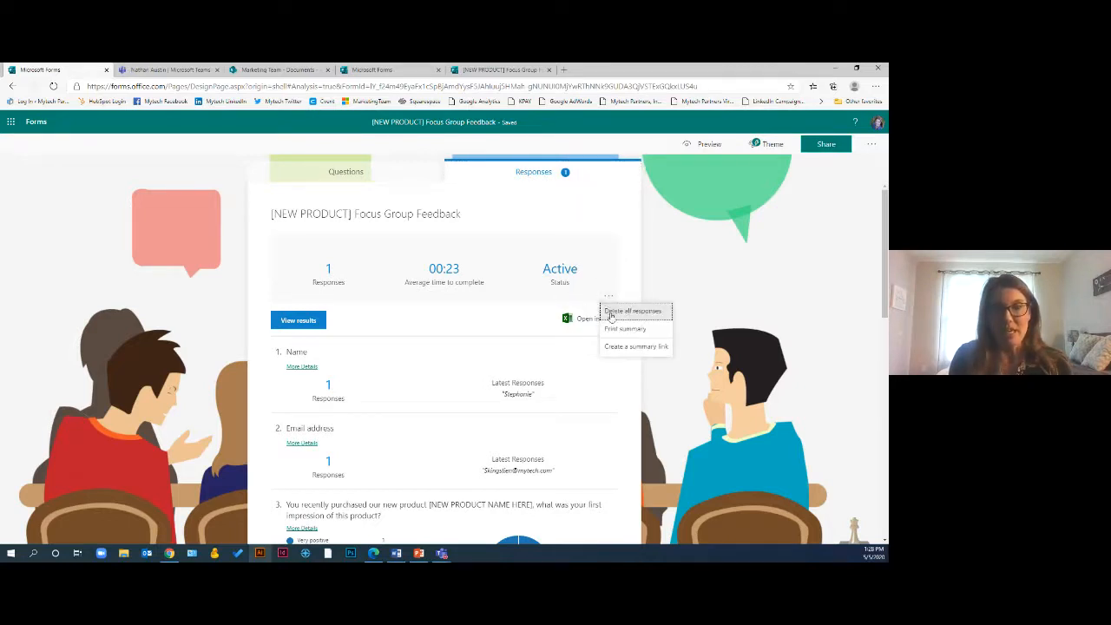
pyautogui.click(618, 348)
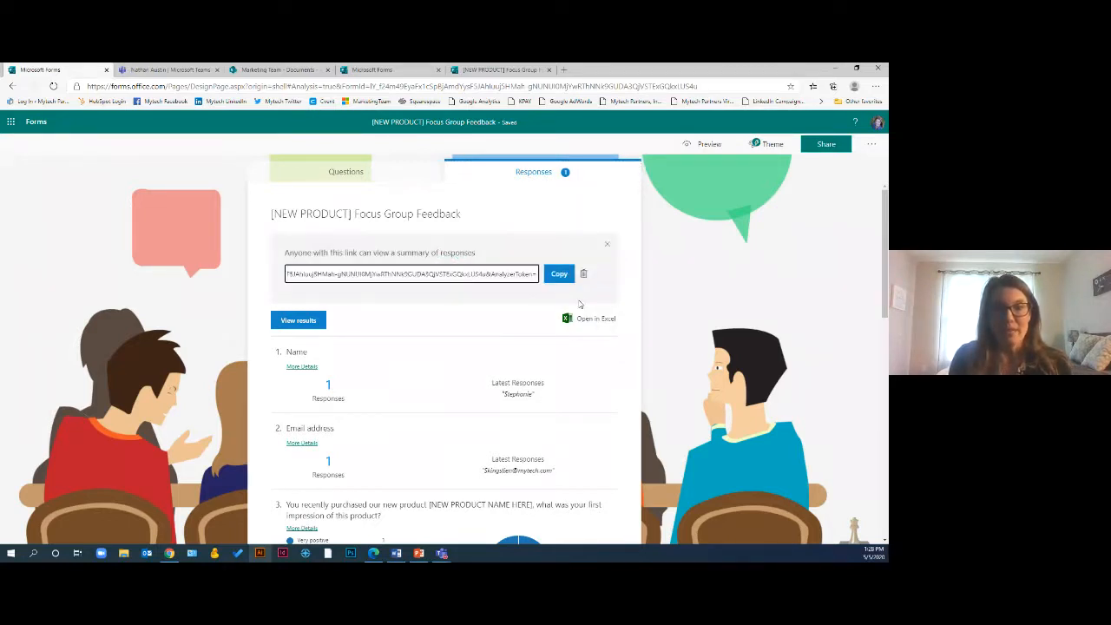
pyautogui.click(558, 275)
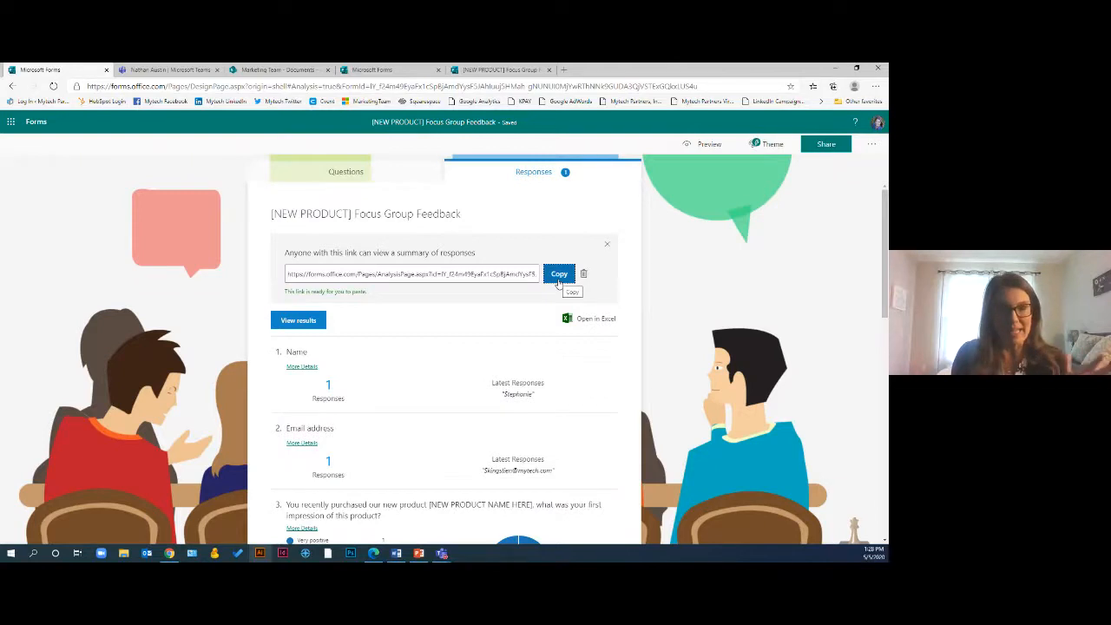
pyautogui.click(504, 273)
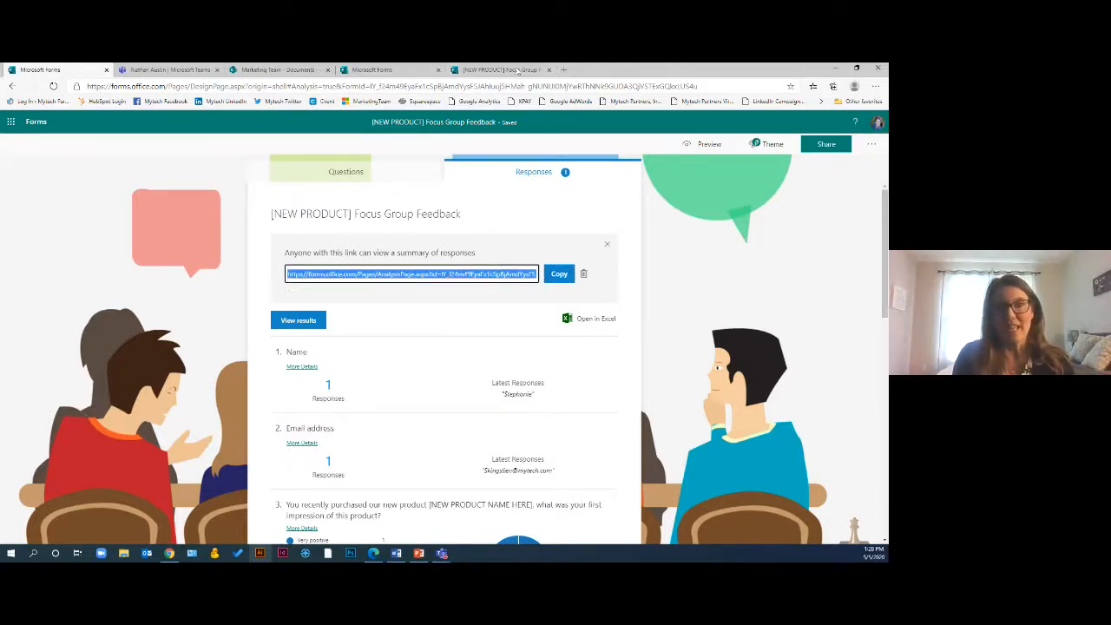
# Open the copied summary link in a new browser tab
pyautogui.click(563, 70)
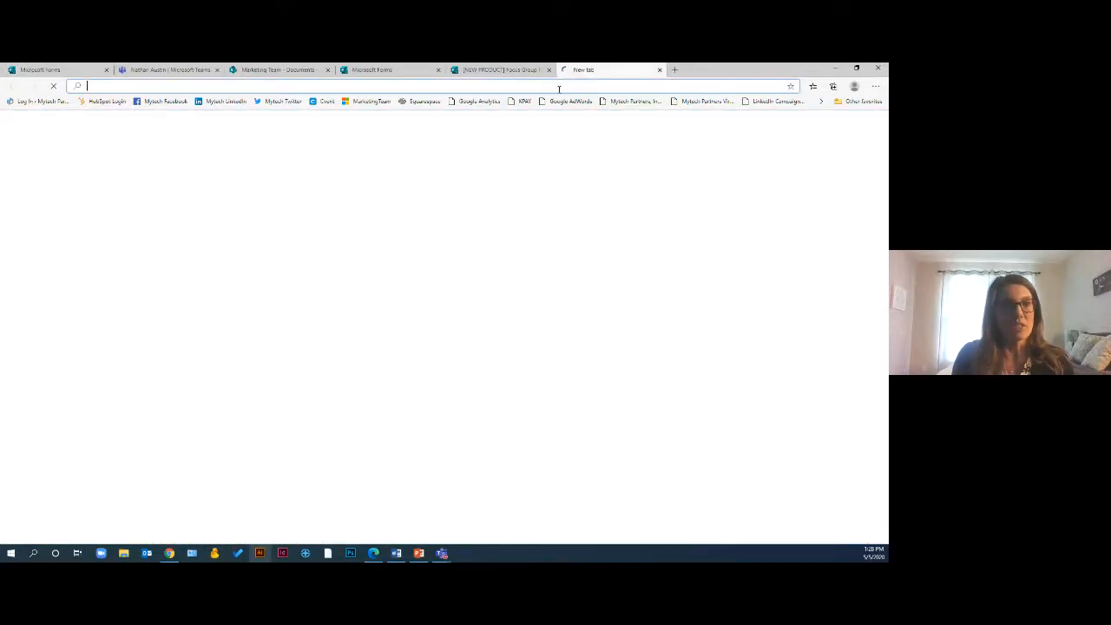
pyautogui.hotkey('ctrl', 'v')
pyautogui.press('Return')
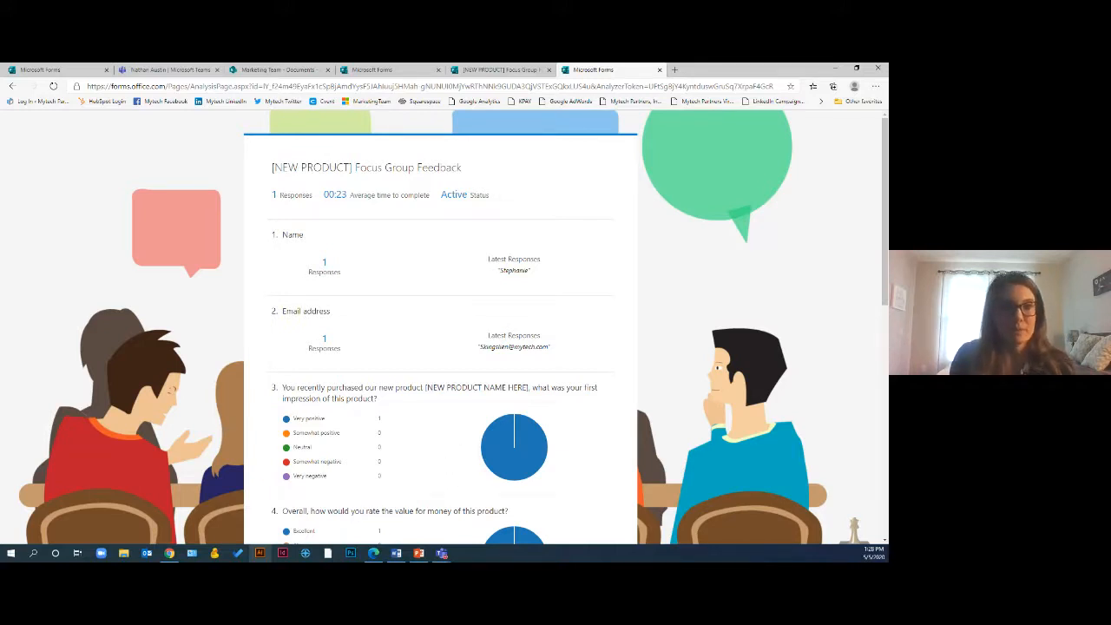
# Return to the form, close the summary link panel, and go to the Forms home page
pyautogui.click(26, 71)
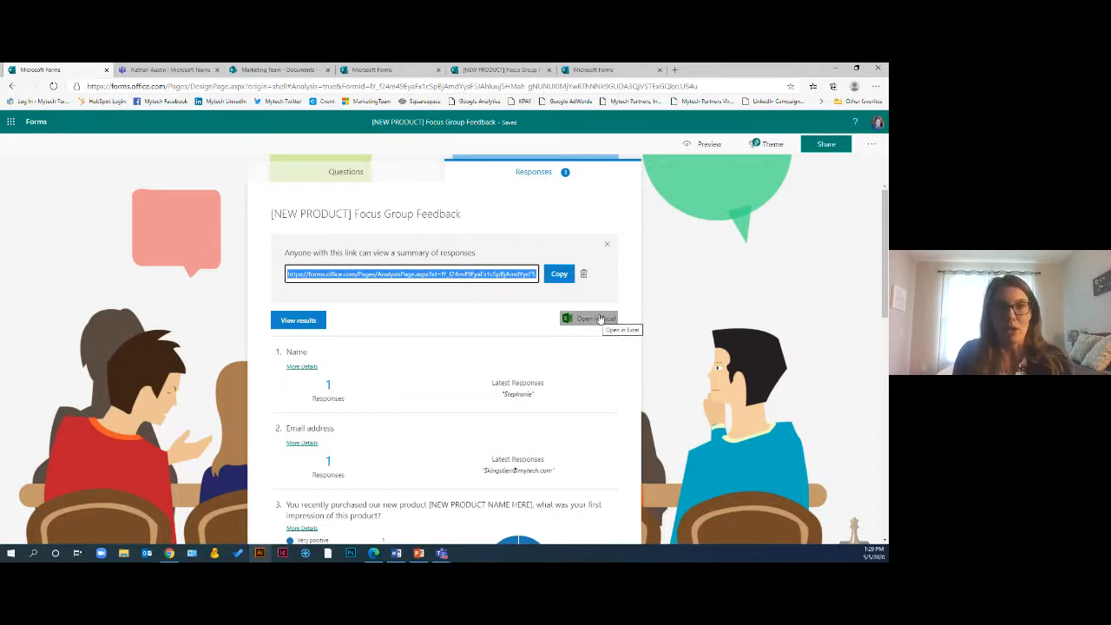
pyautogui.click(210, 288)
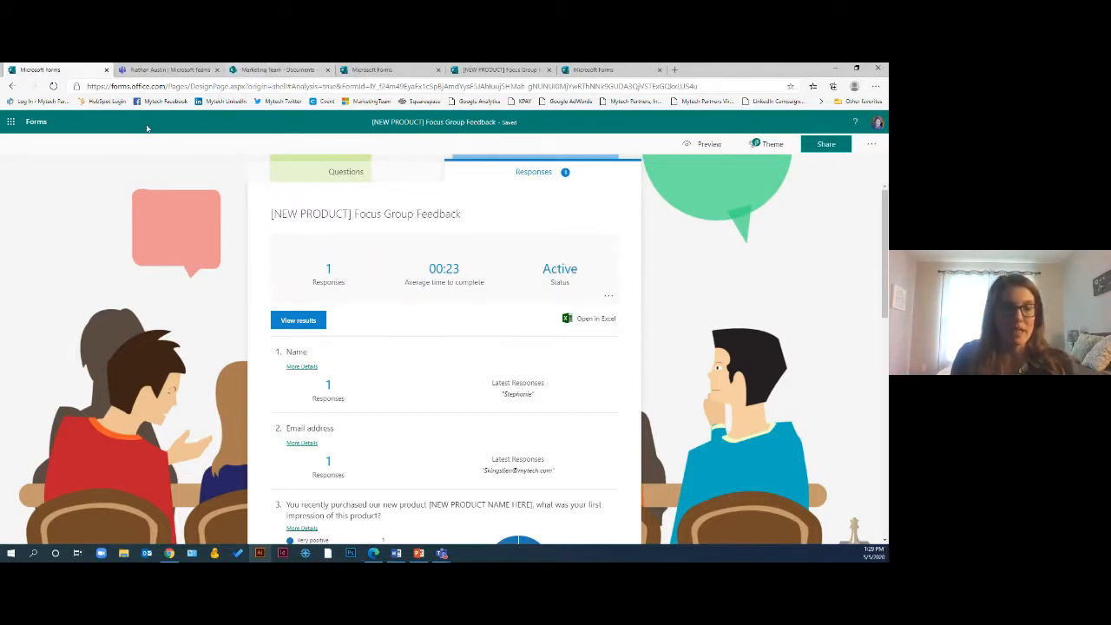
pyautogui.click(37, 123)
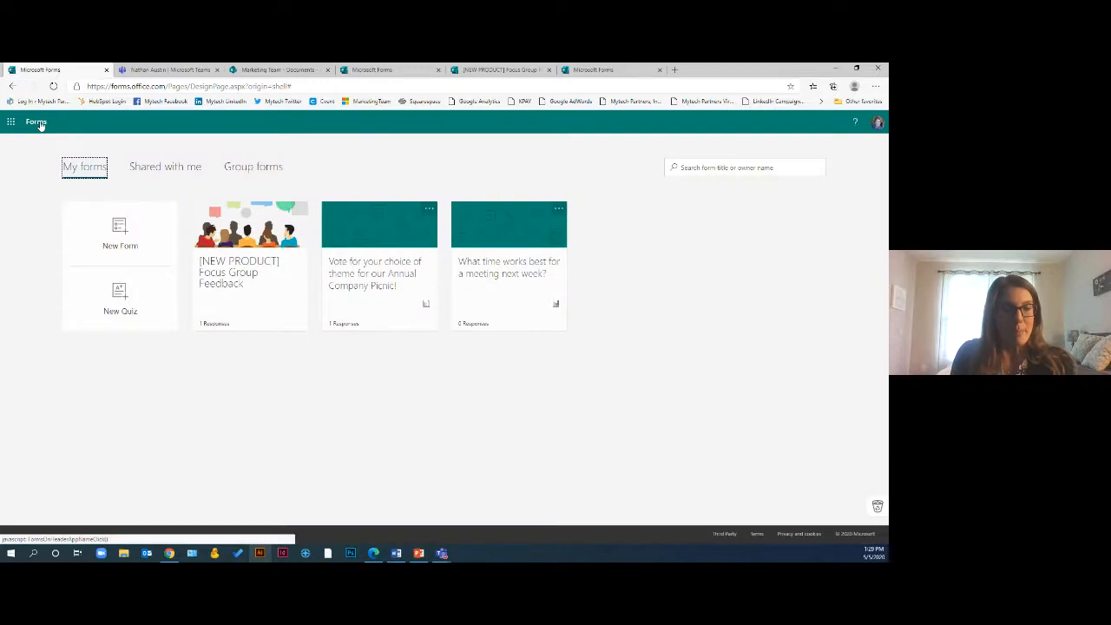
# Browse the Marketing Team group's forms under Group forms
pyautogui.click(253, 170)
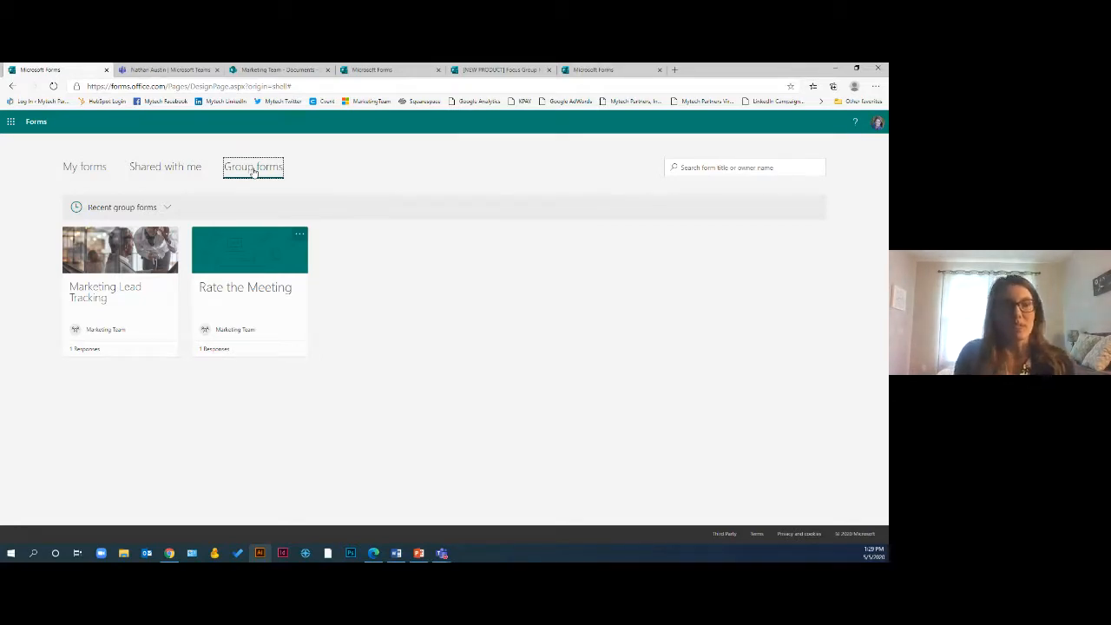
pyautogui.click(121, 208)
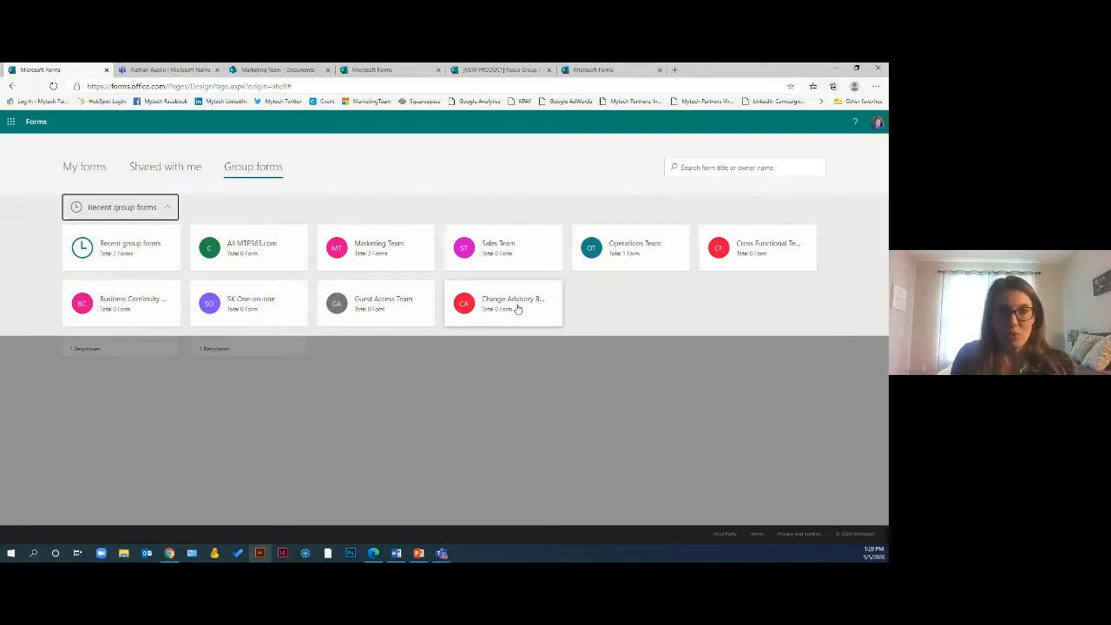
pyautogui.click(370, 252)
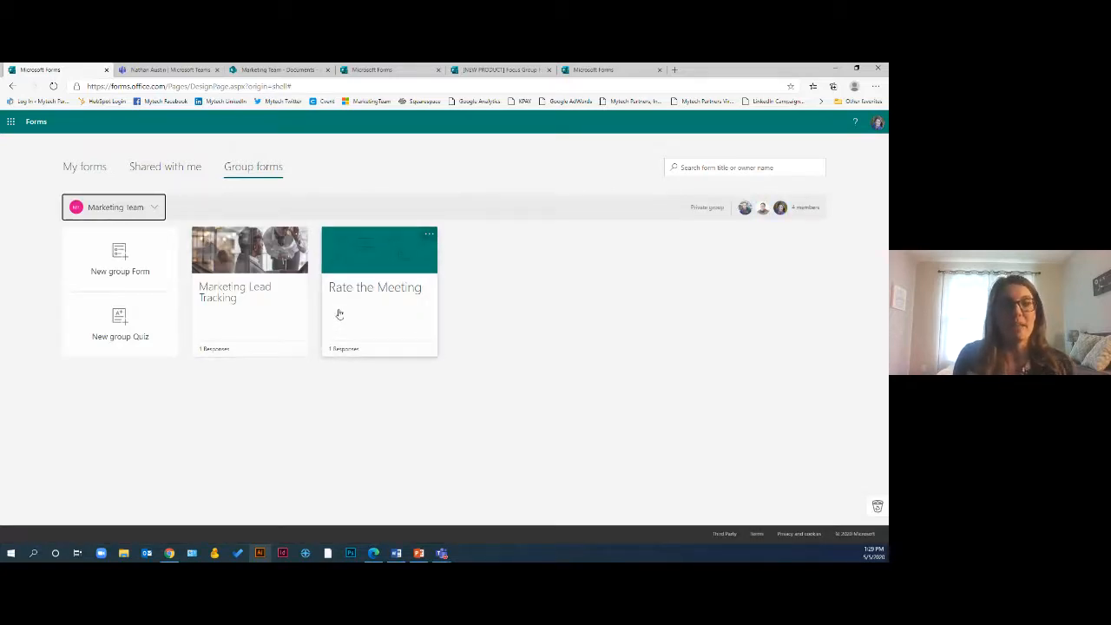
# Open the Marketing Lead Tracking group form and add branching to the Lead Source question
pyautogui.click(246, 298)
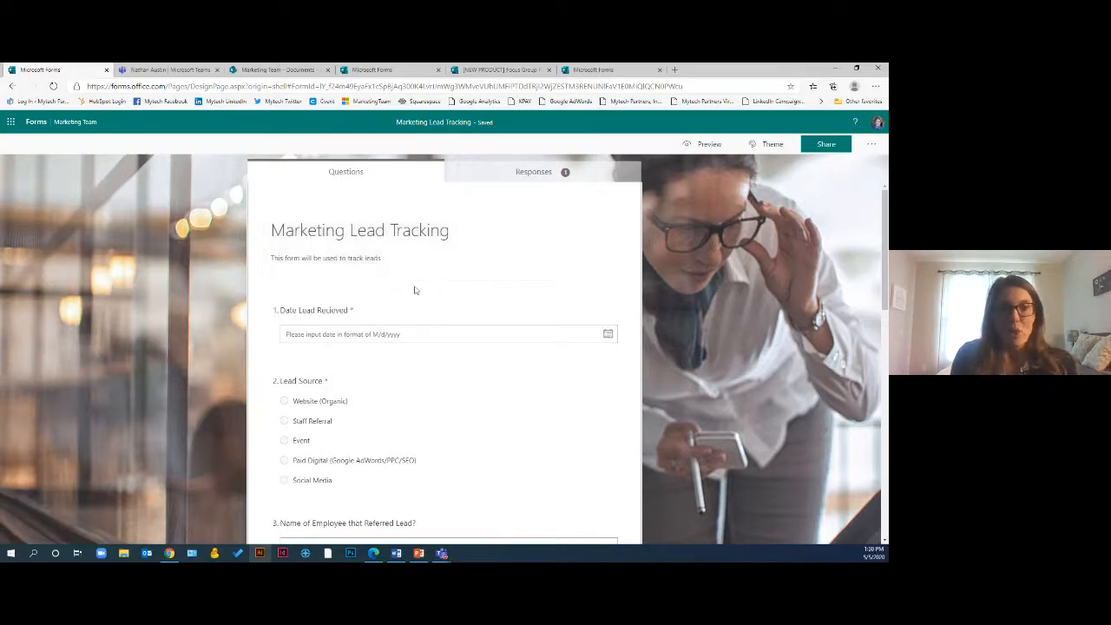
pyautogui.scroll(-2, 414, 289)
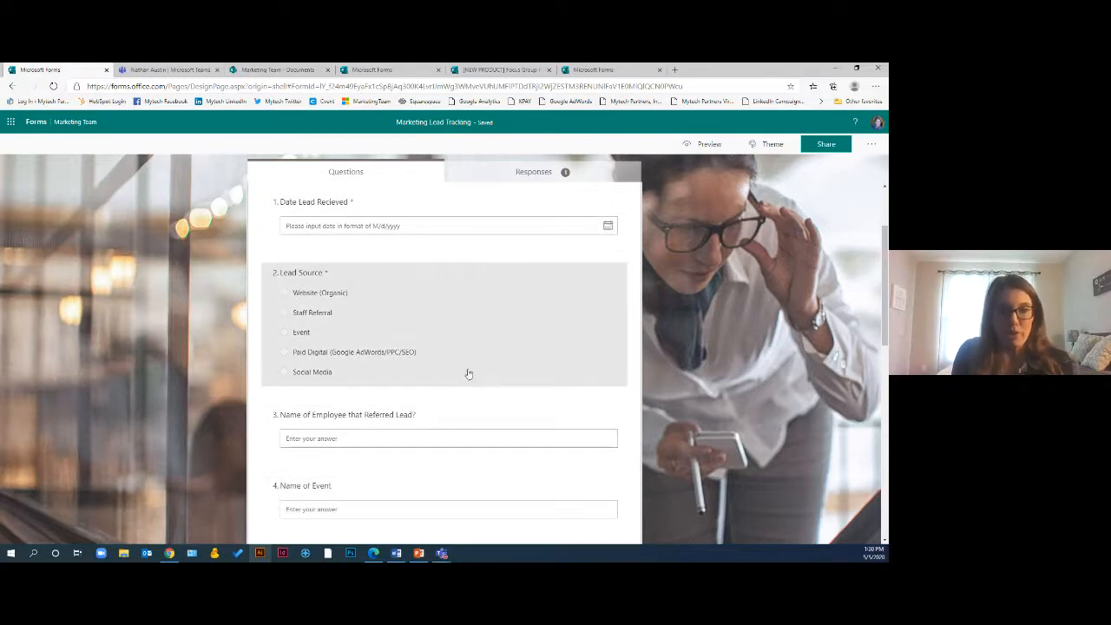
pyautogui.click(526, 367)
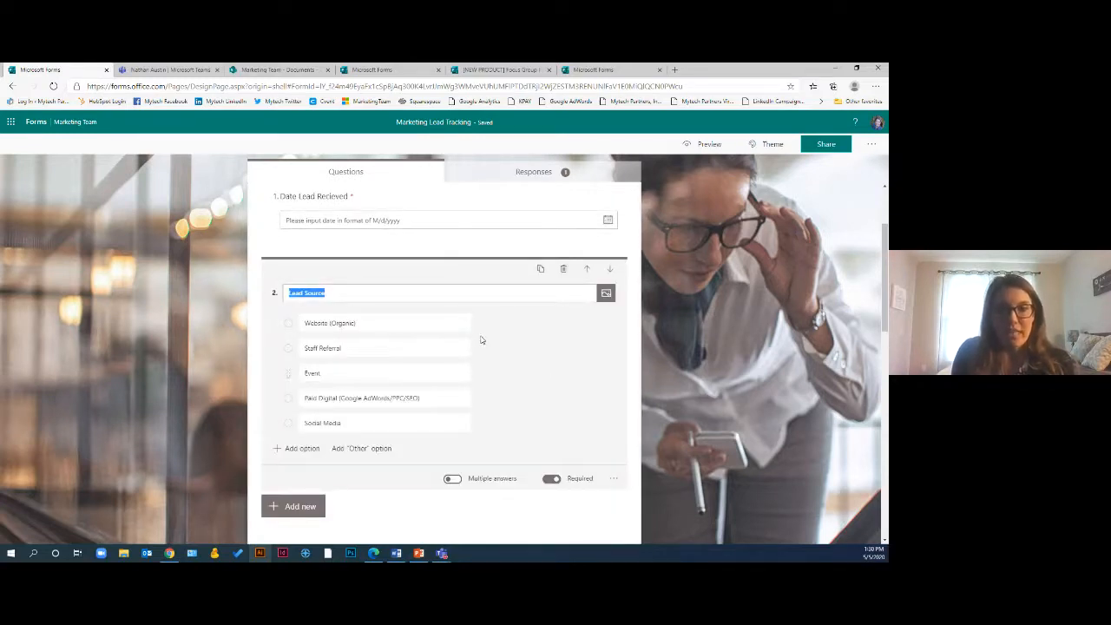
pyautogui.scroll(2, 528, 356)
pyautogui.scroll(-3, 537, 382)
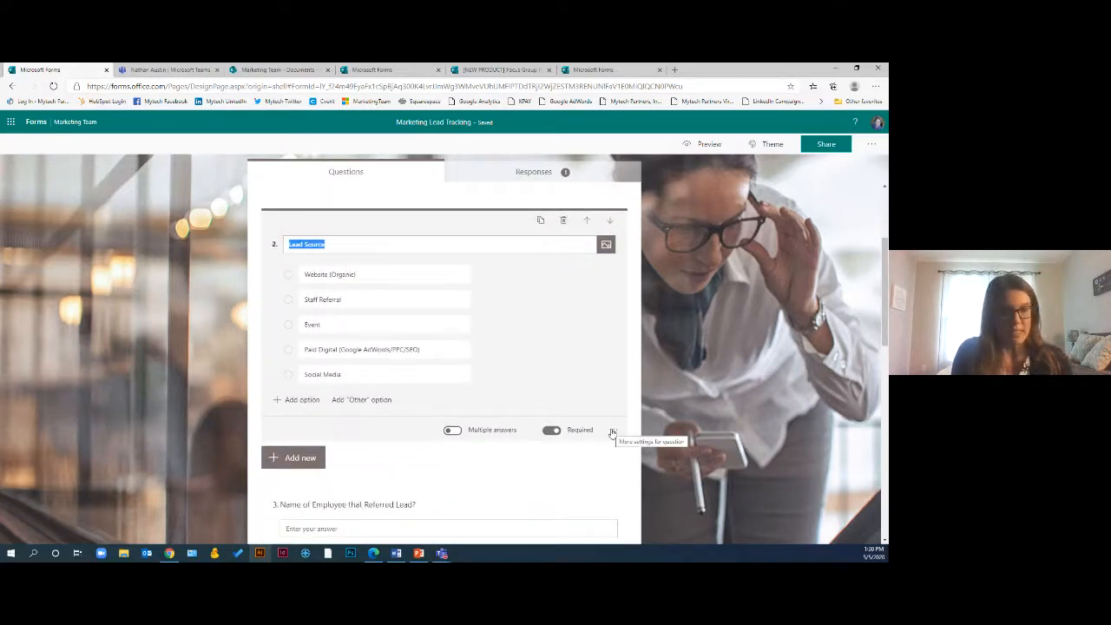
pyautogui.click(612, 431)
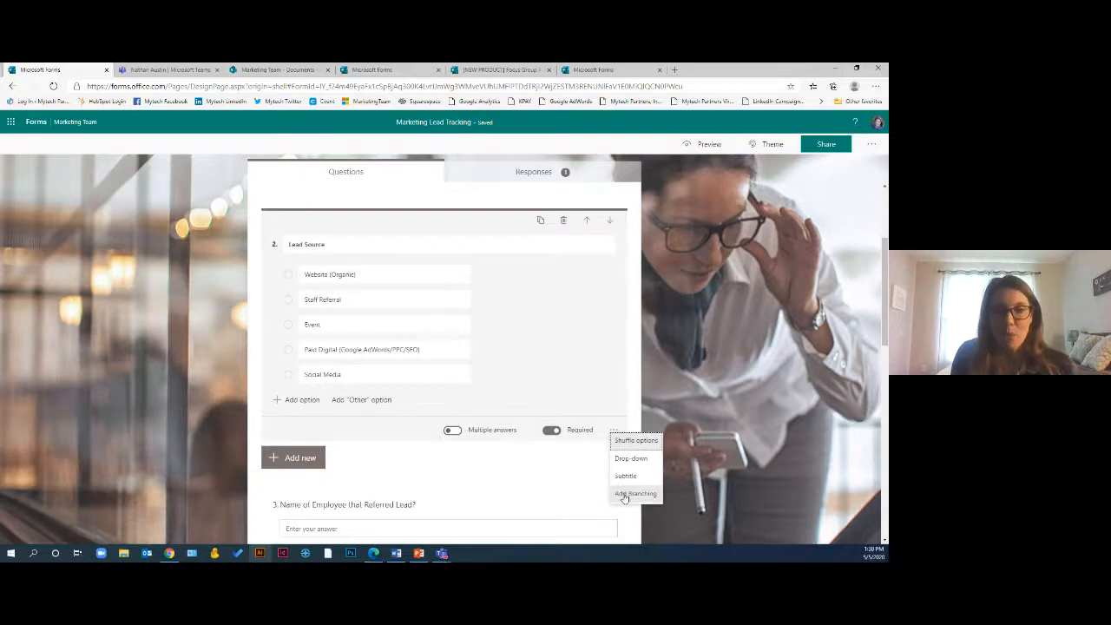
pyautogui.click(624, 494)
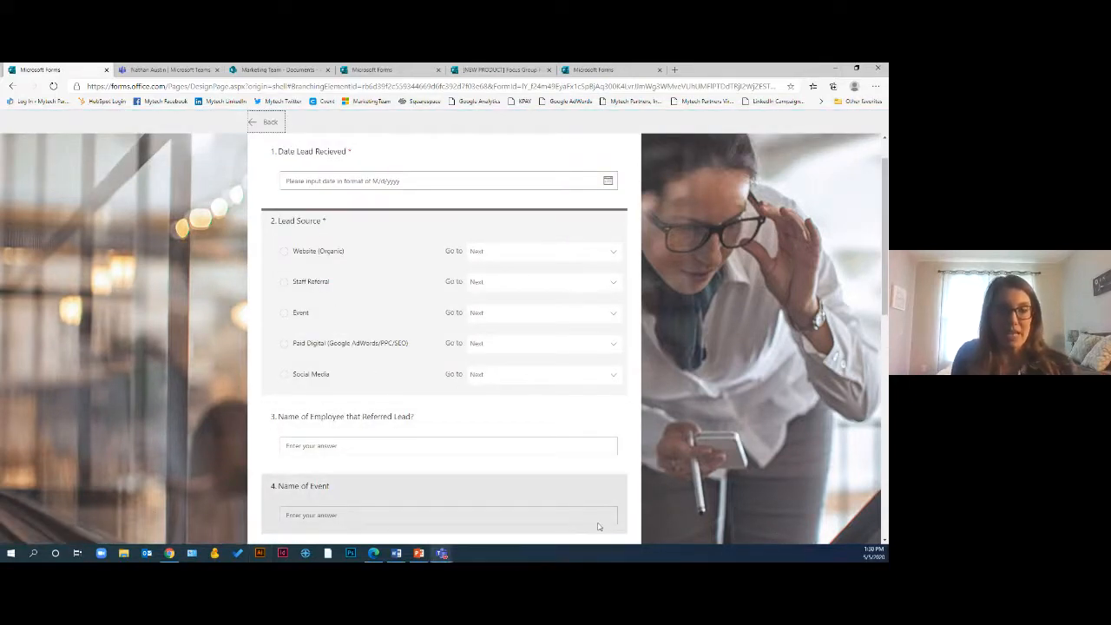
# Branch Website (Organic) to question 5, Staff Referral to question 3 and Event to question 4, then leave branching
pyautogui.click(489, 252)
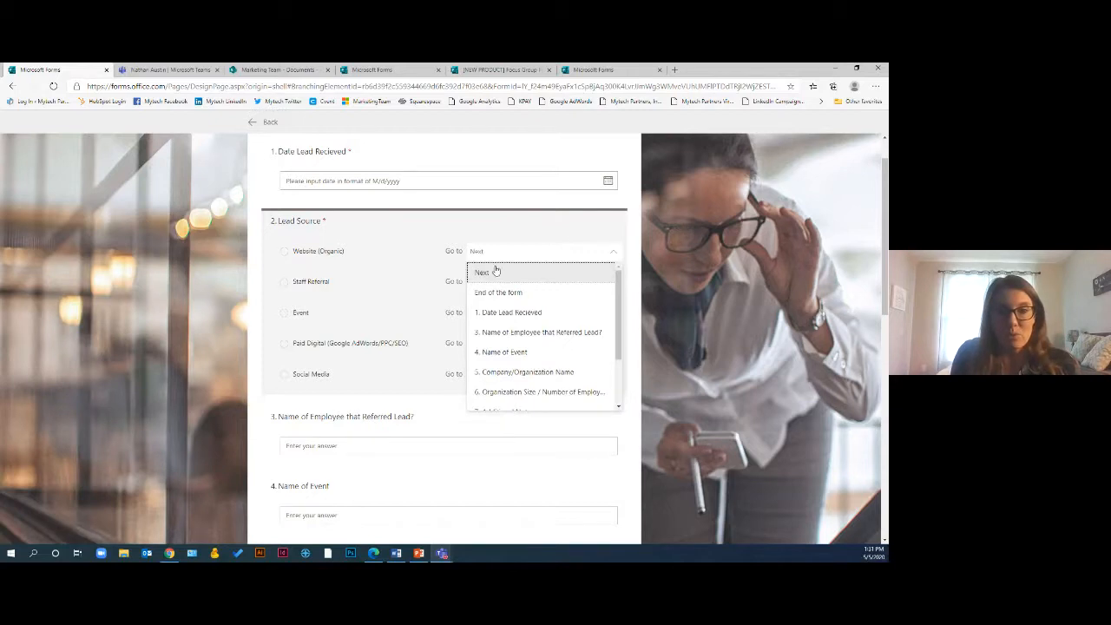
pyautogui.click(499, 373)
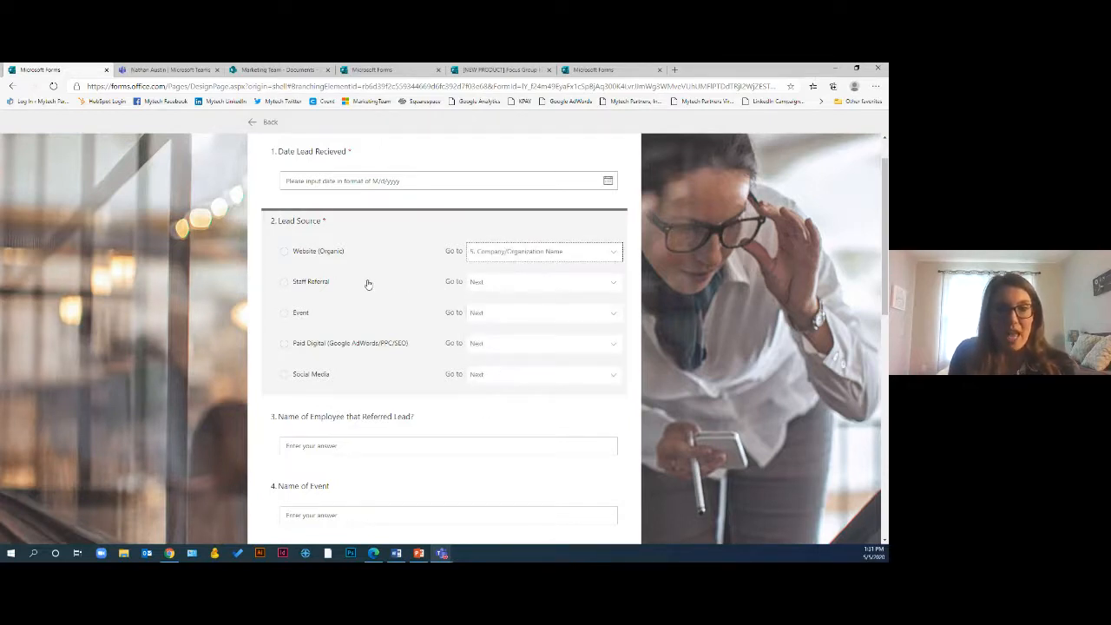
pyautogui.click(509, 282)
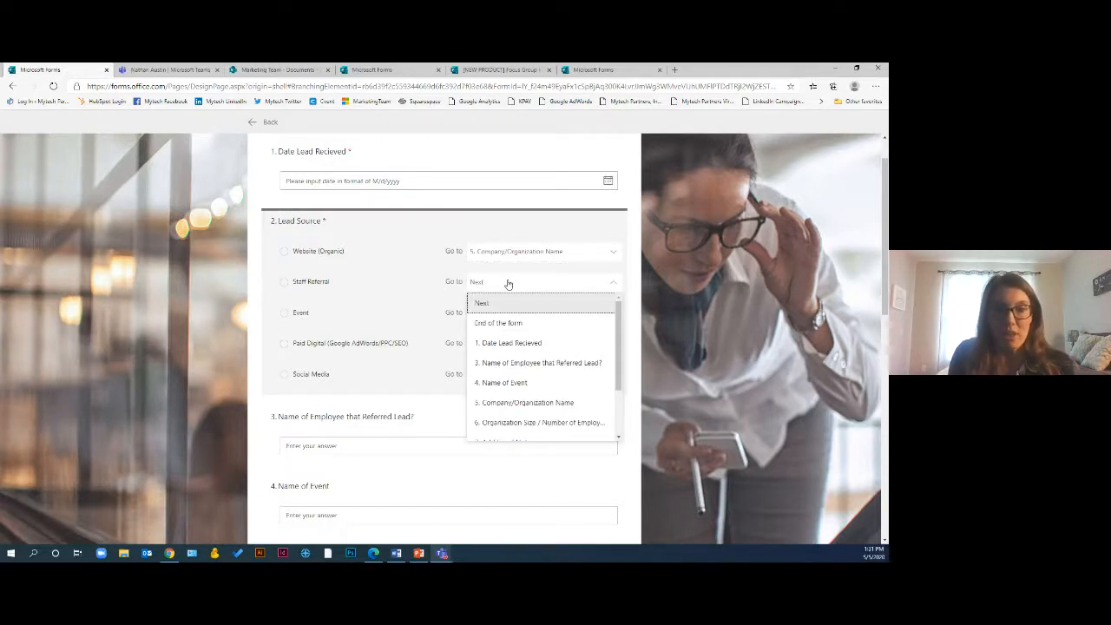
pyautogui.click(526, 364)
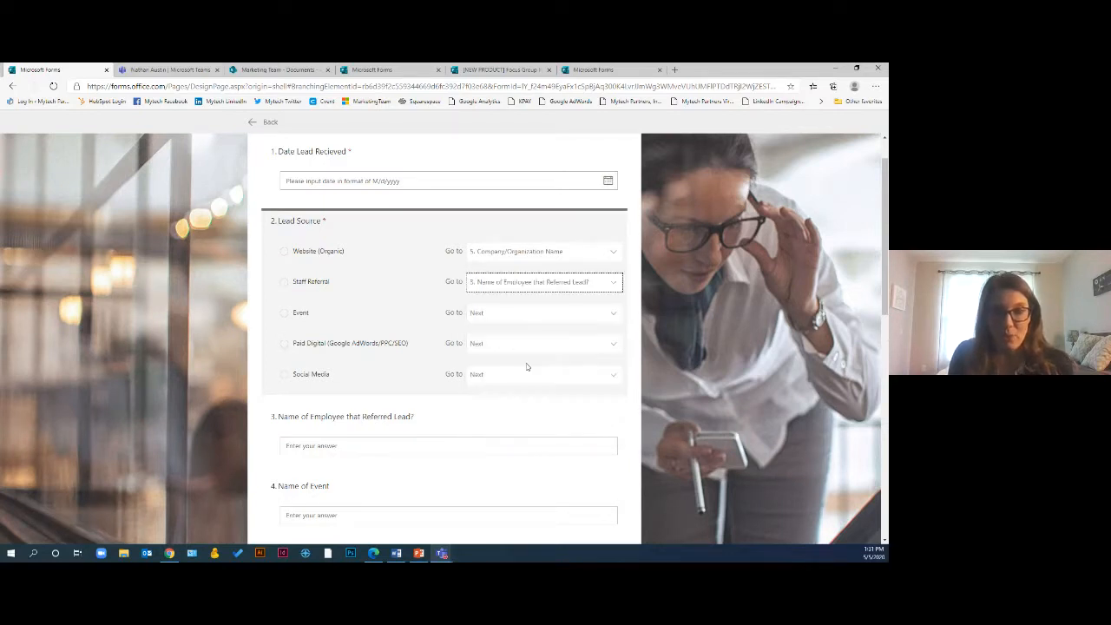
pyautogui.click(501, 315)
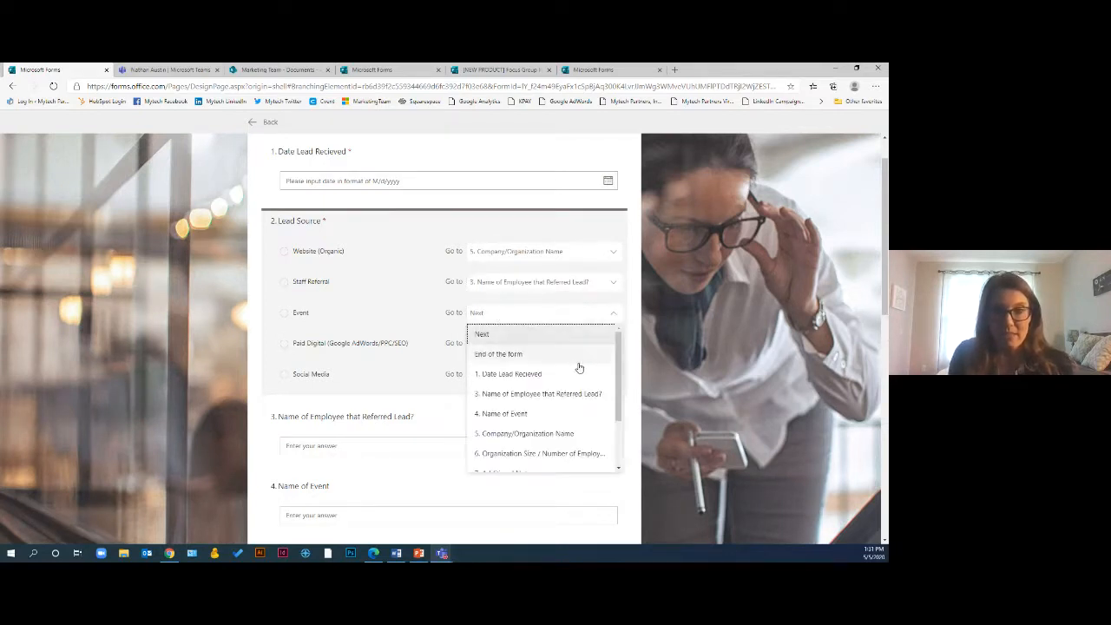
pyautogui.click(500, 414)
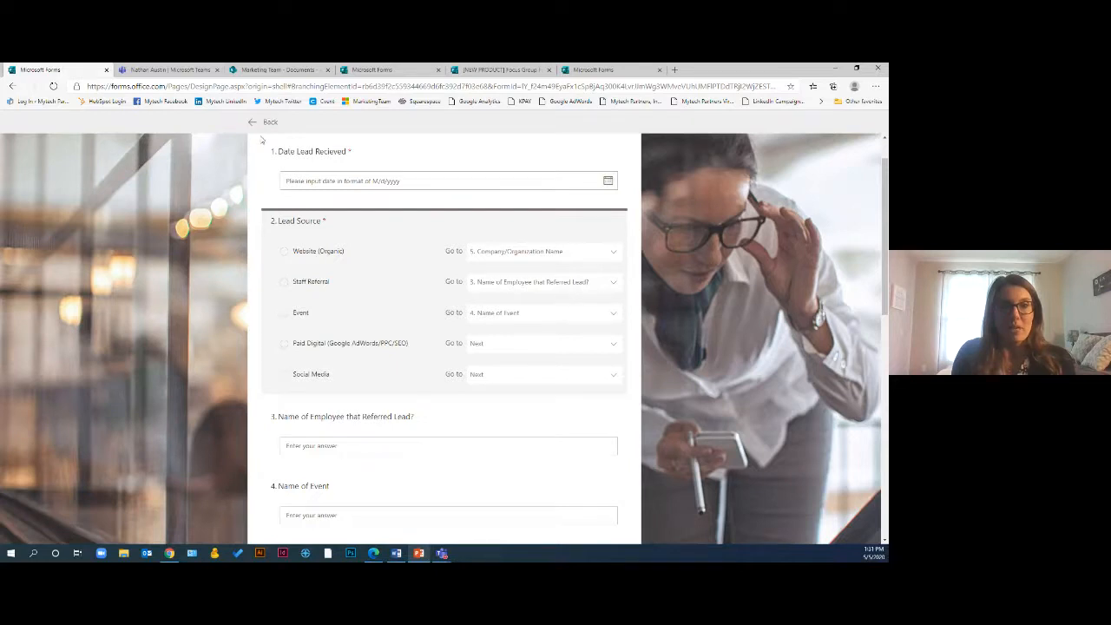
pyautogui.scroll(1, 261, 140)
pyautogui.click(261, 121)
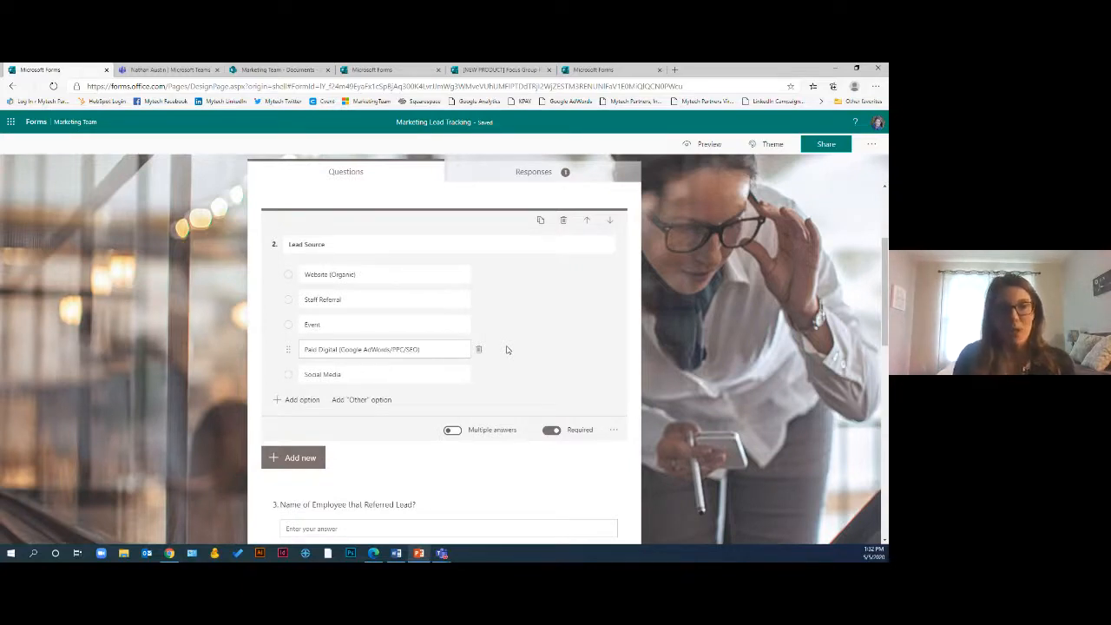
# Go back to the Forms home page and open the Group forms list
pyautogui.click(36, 122)
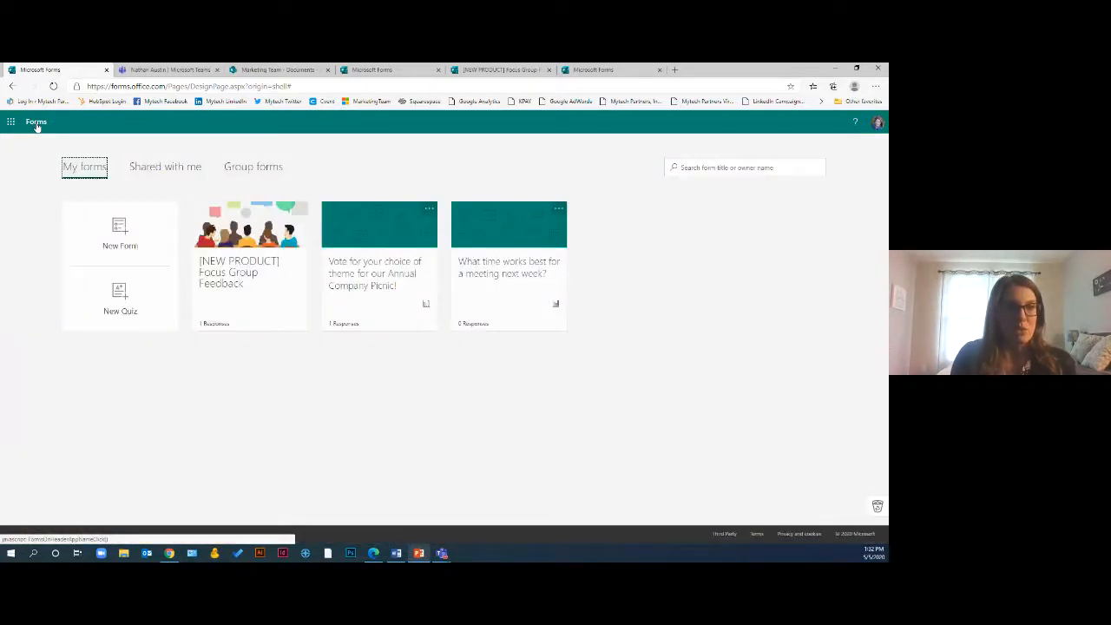
pyautogui.click(265, 170)
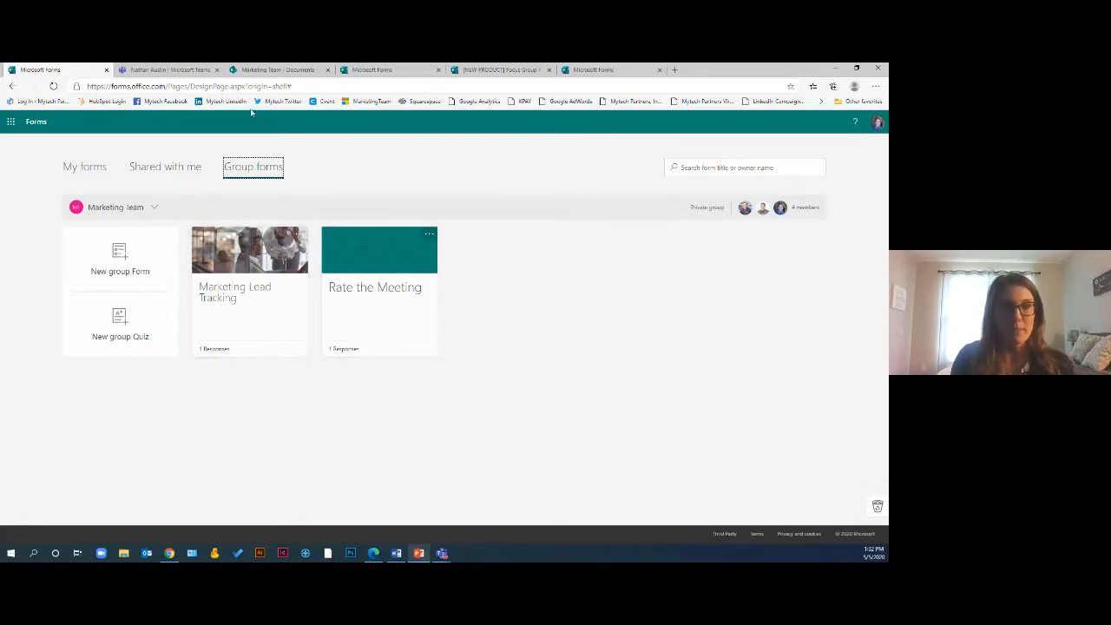
# Switch to Microsoft Teams and view the files of the Marketing Team's General channel
pyautogui.click(178, 70)
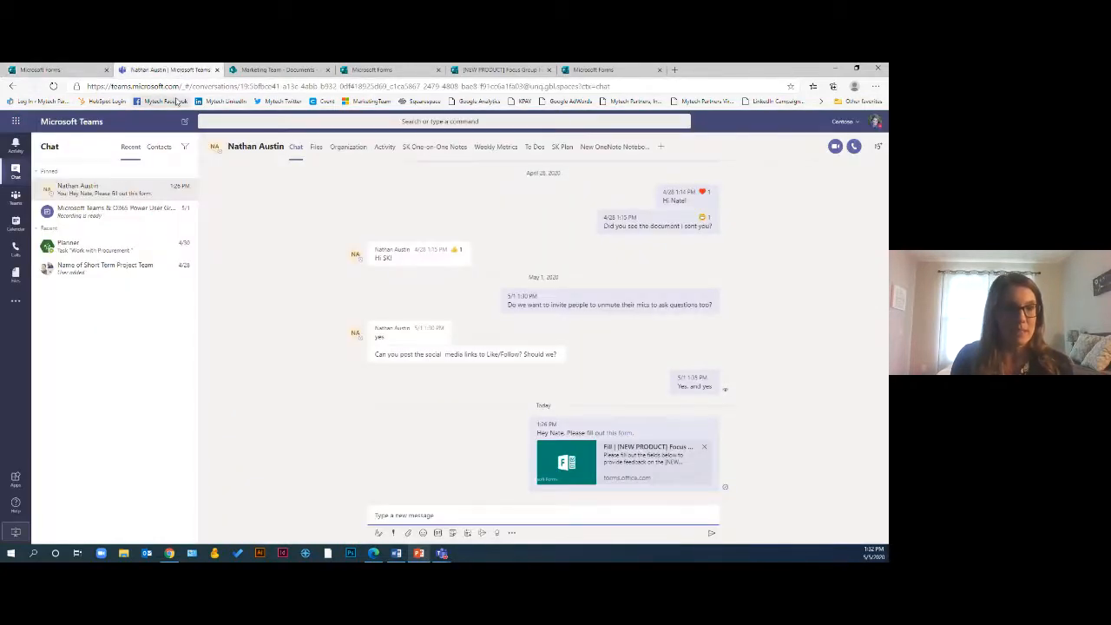
pyautogui.click(15, 198)
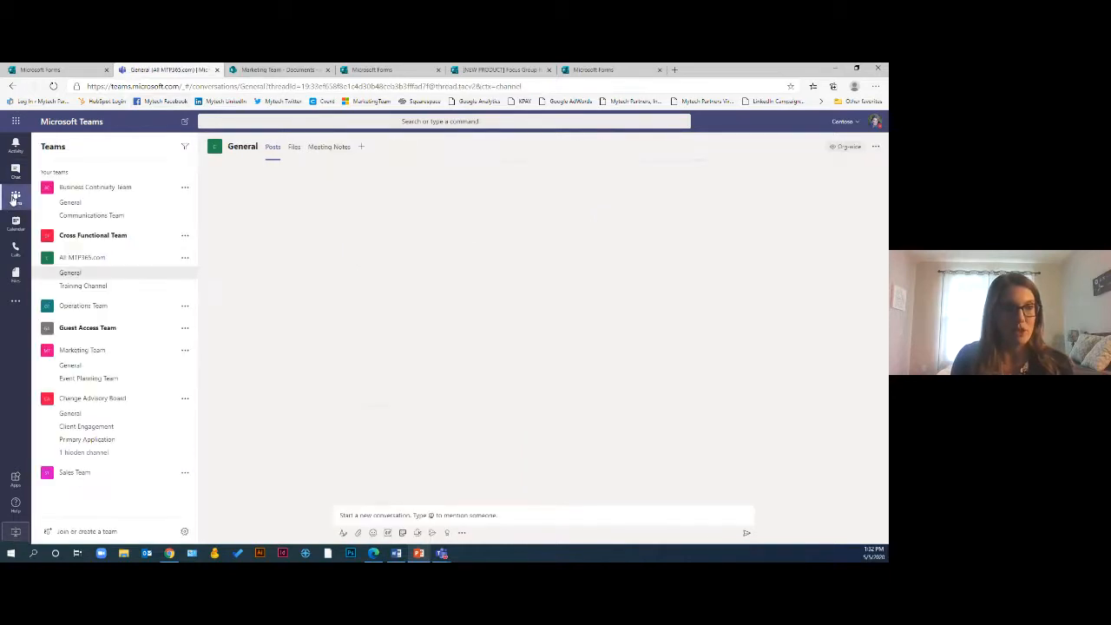
pyautogui.click(87, 368)
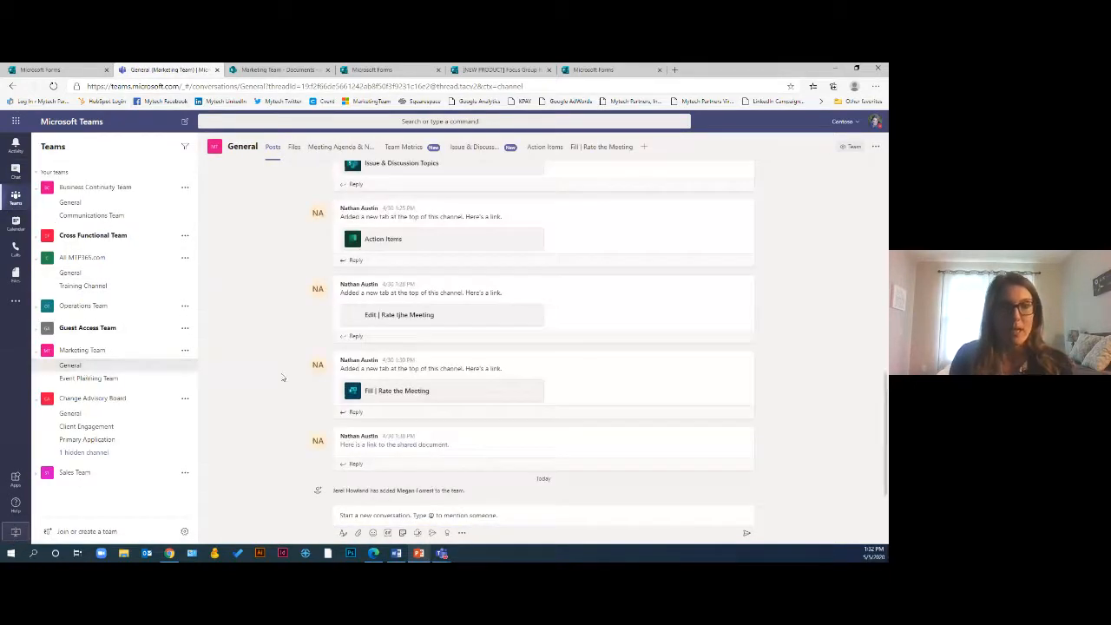
pyautogui.click(297, 151)
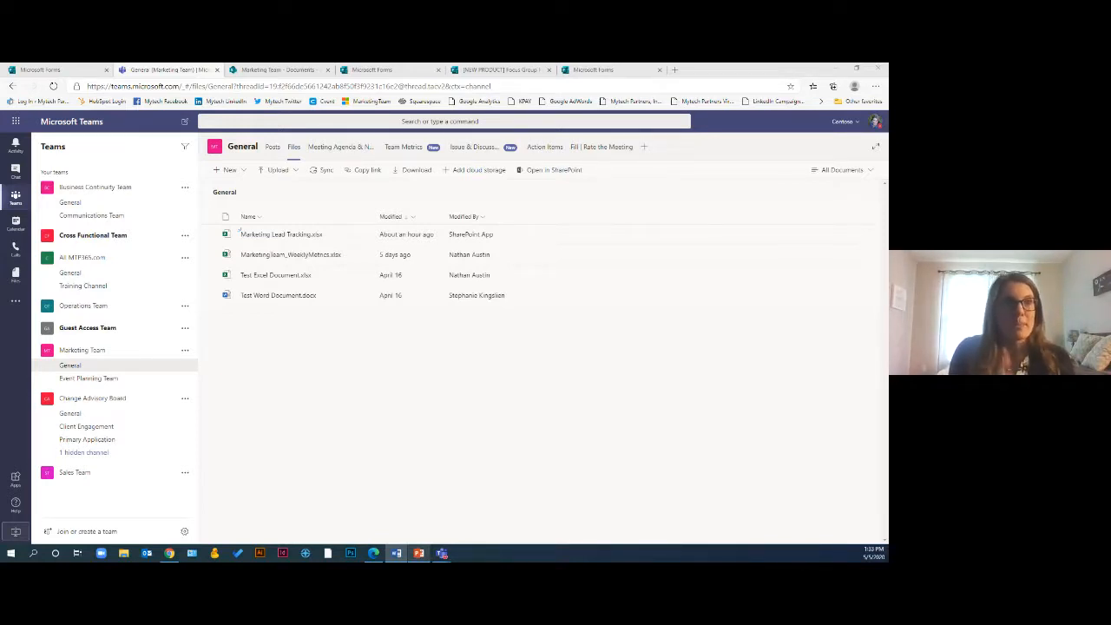
# Switch to the PowerPoint presentation on Microsoft Forms
pyautogui.click(418, 553)
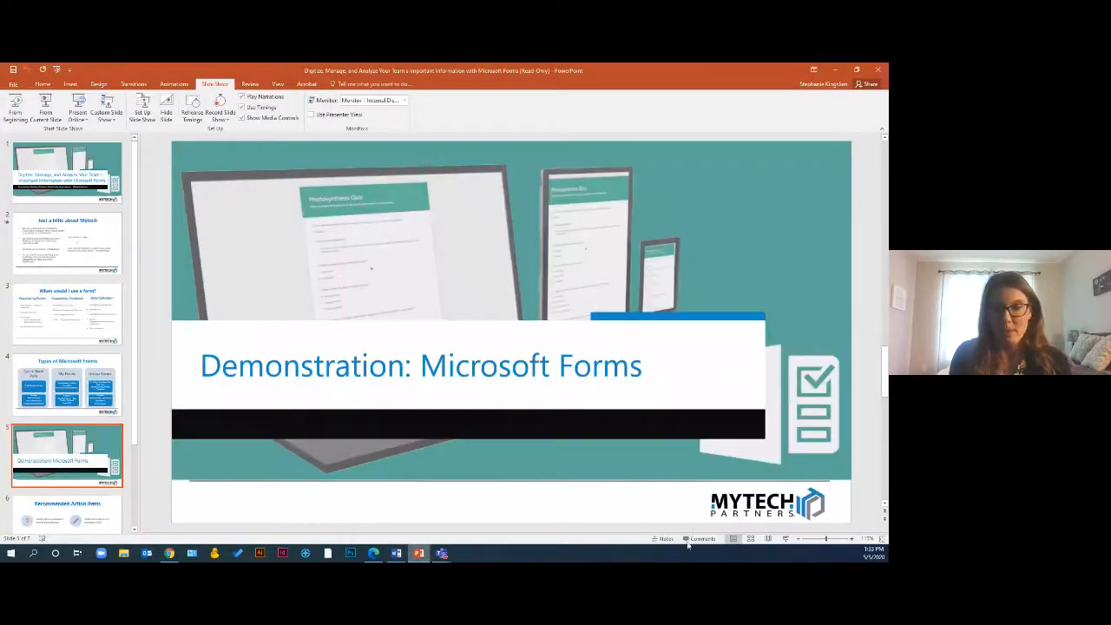